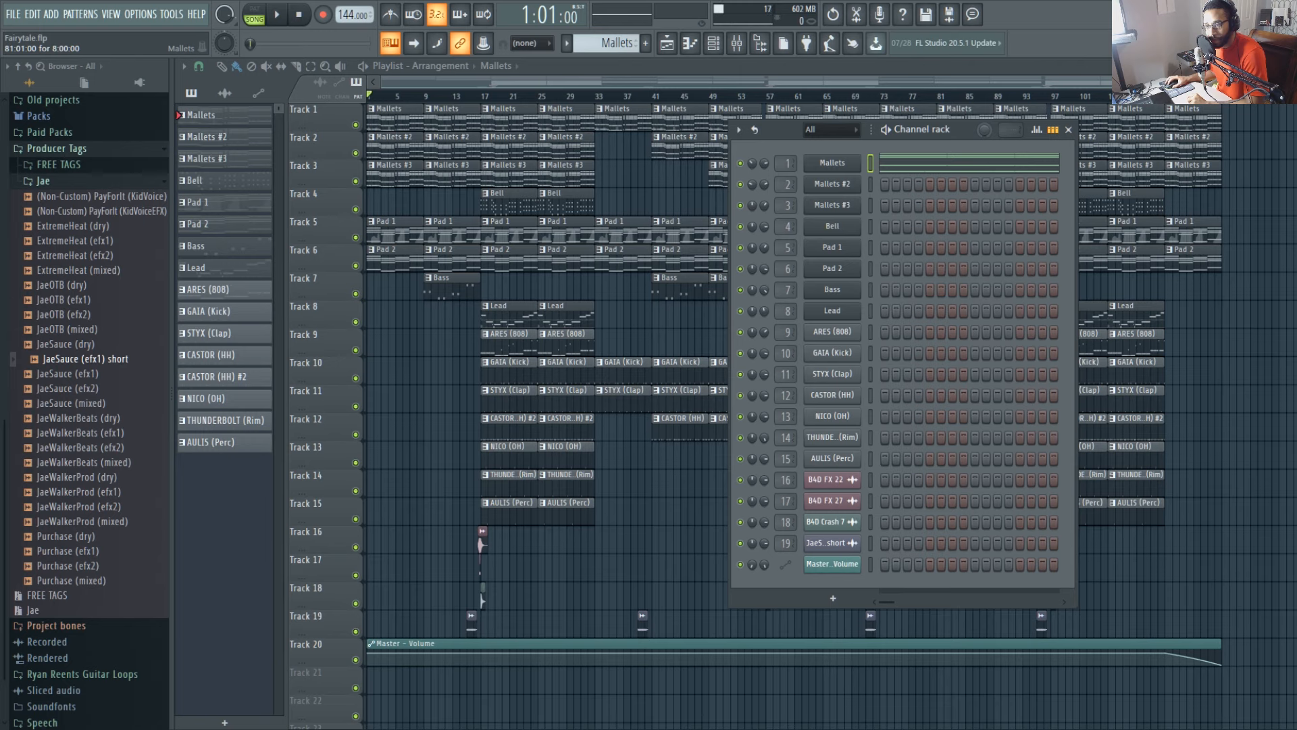
- Solo the Pad 1 track, open the Pad 1 Xpand!2 instrument and audition it from the start of the song
drag(966, 131, 1048, 123)
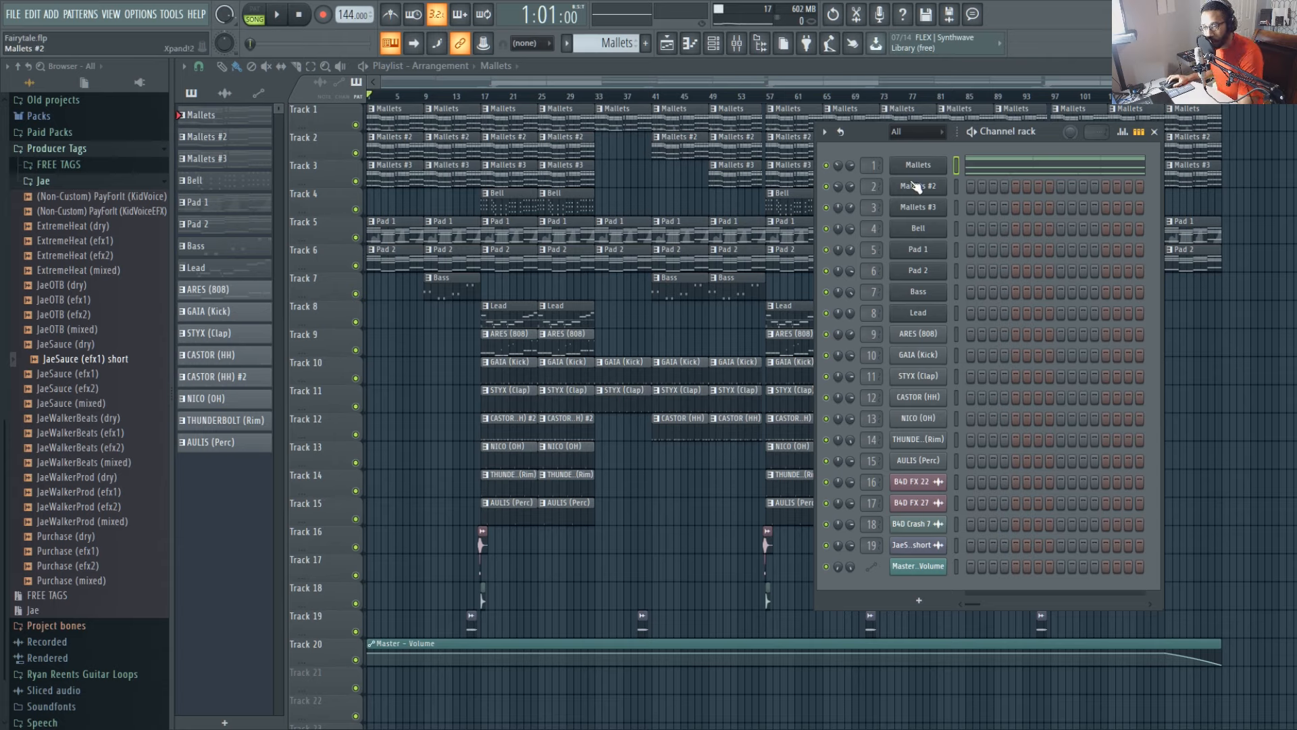
click(957, 250)
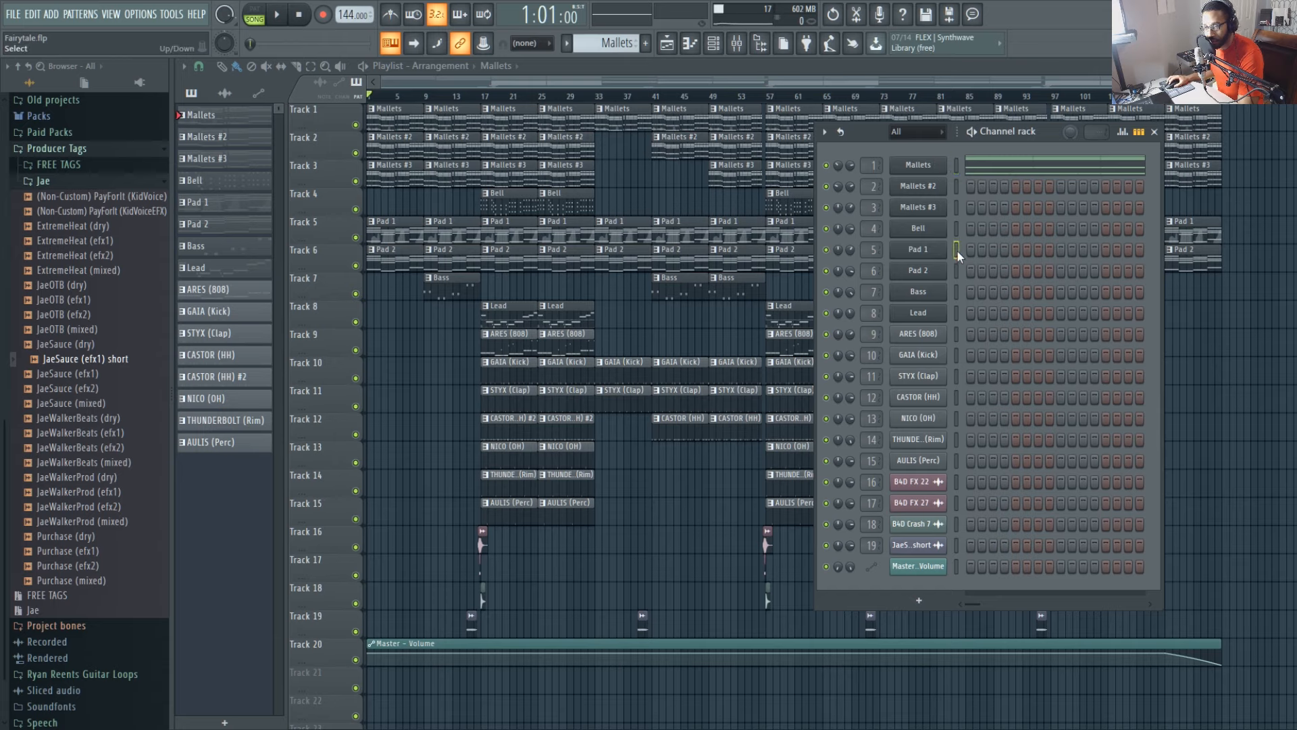
click(920, 256)
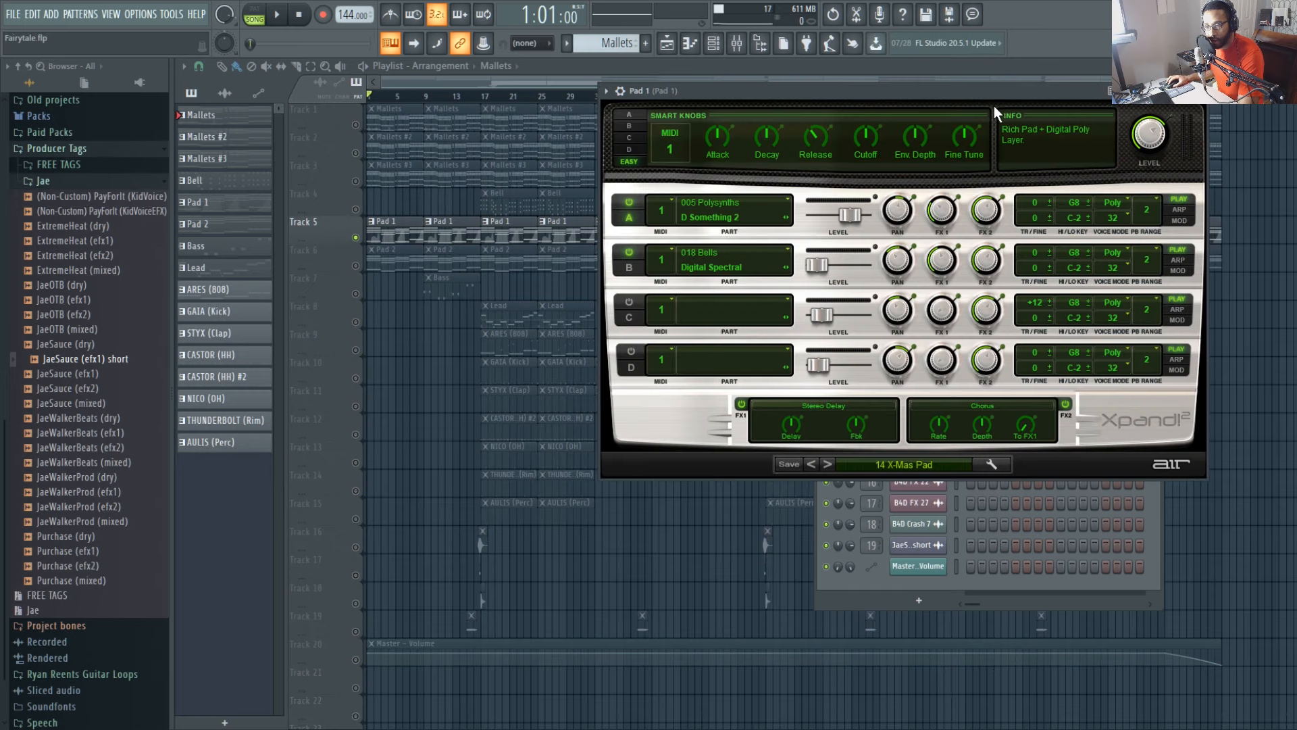
drag(1017, 95, 947, 242)
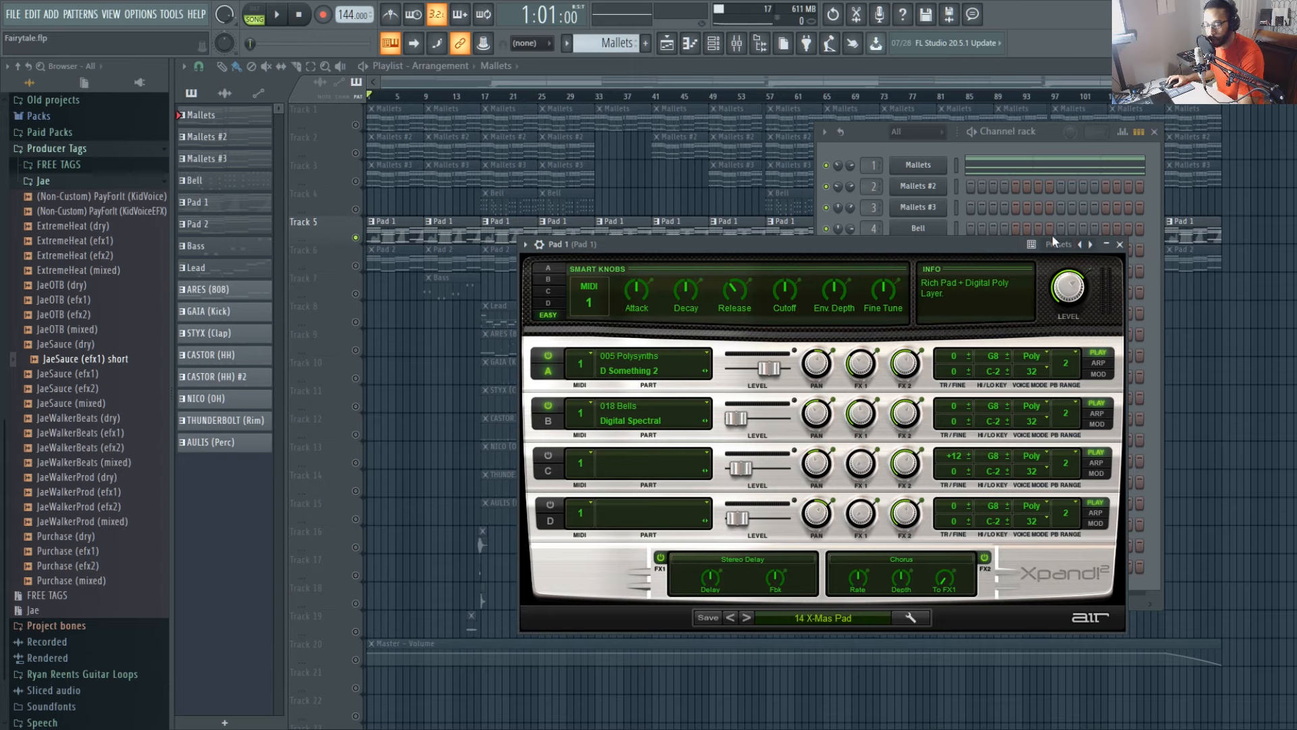
key(space)
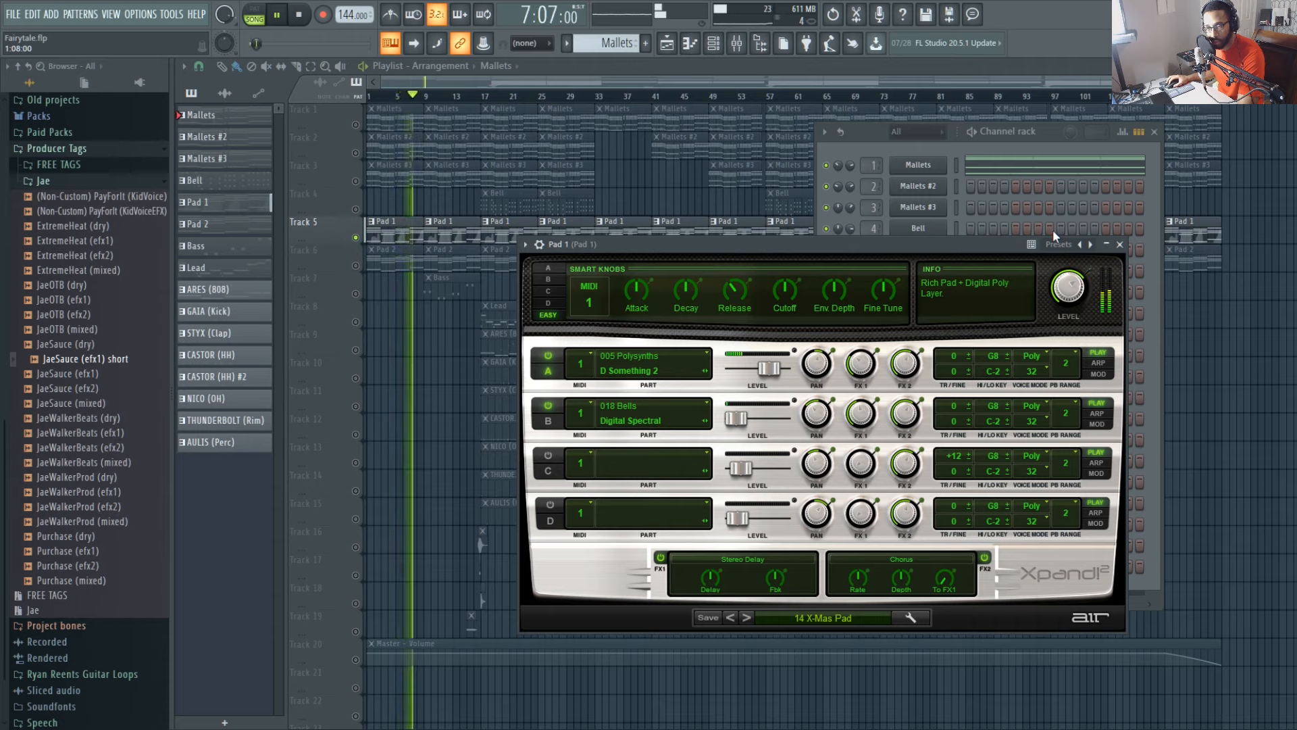
key(space)
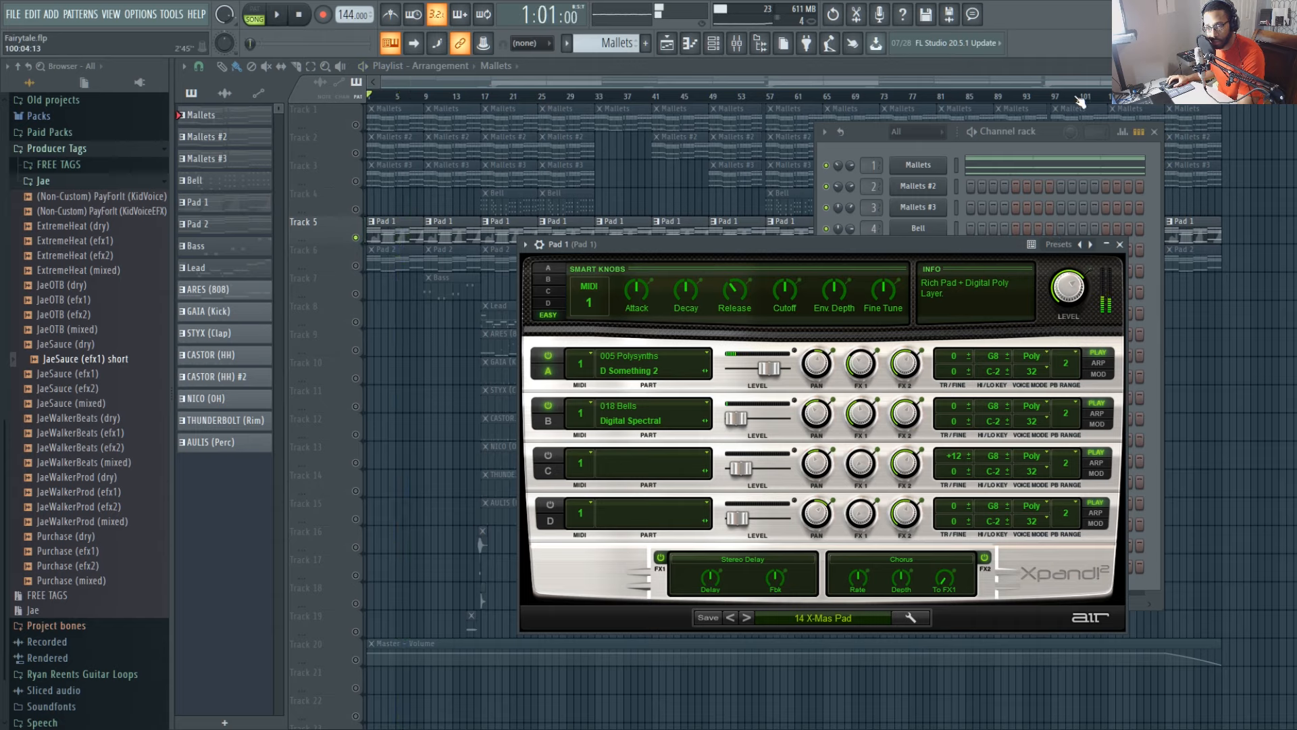
- Solo the Pad 2 track and audition it with its Xpand!2 instrument open, adding Pad 1 to hear both pads together
drag(937, 237, 938, 306)
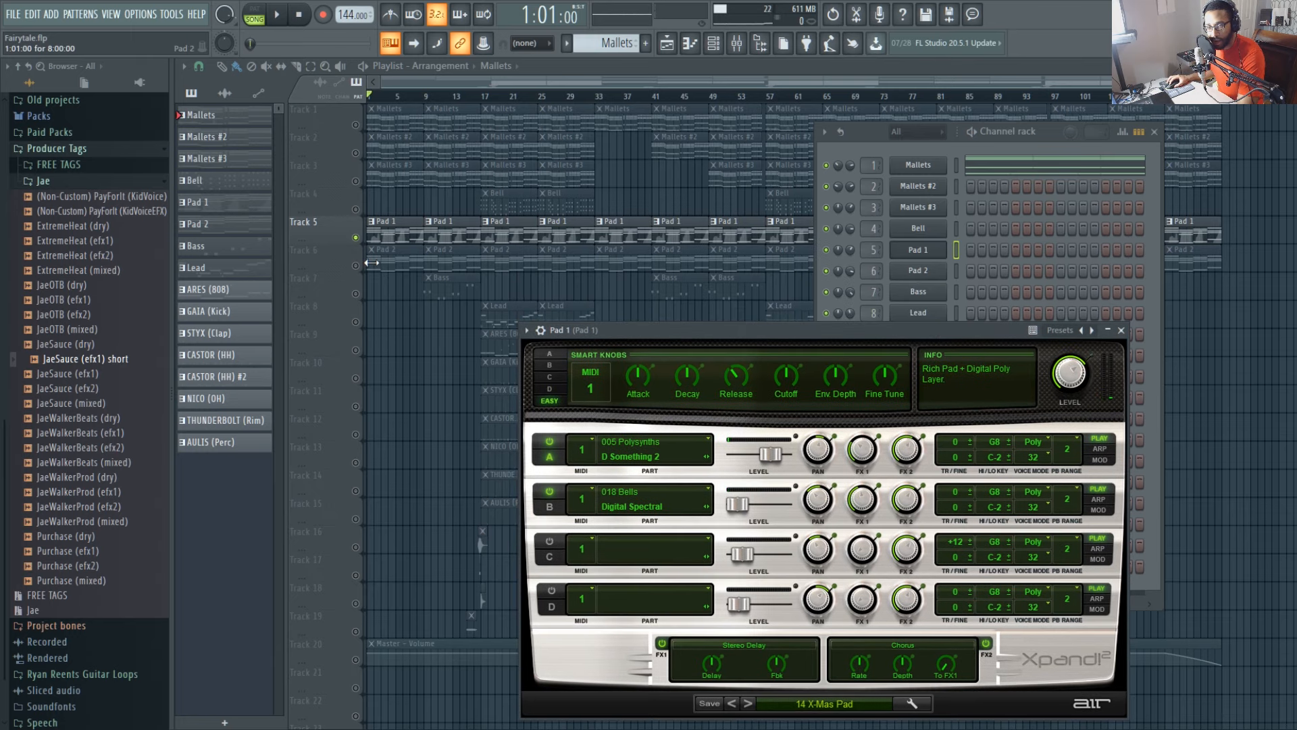
click(367, 272)
click(714, 43)
click(938, 269)
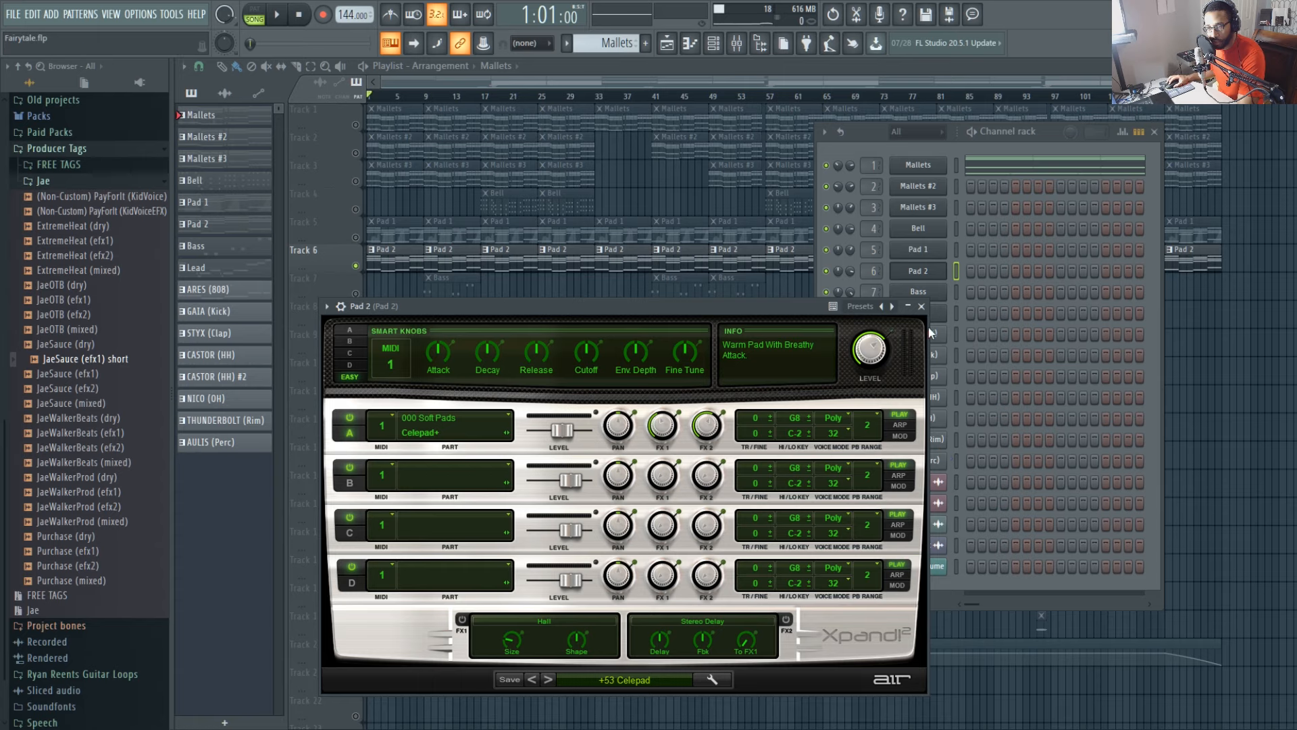
key(space)
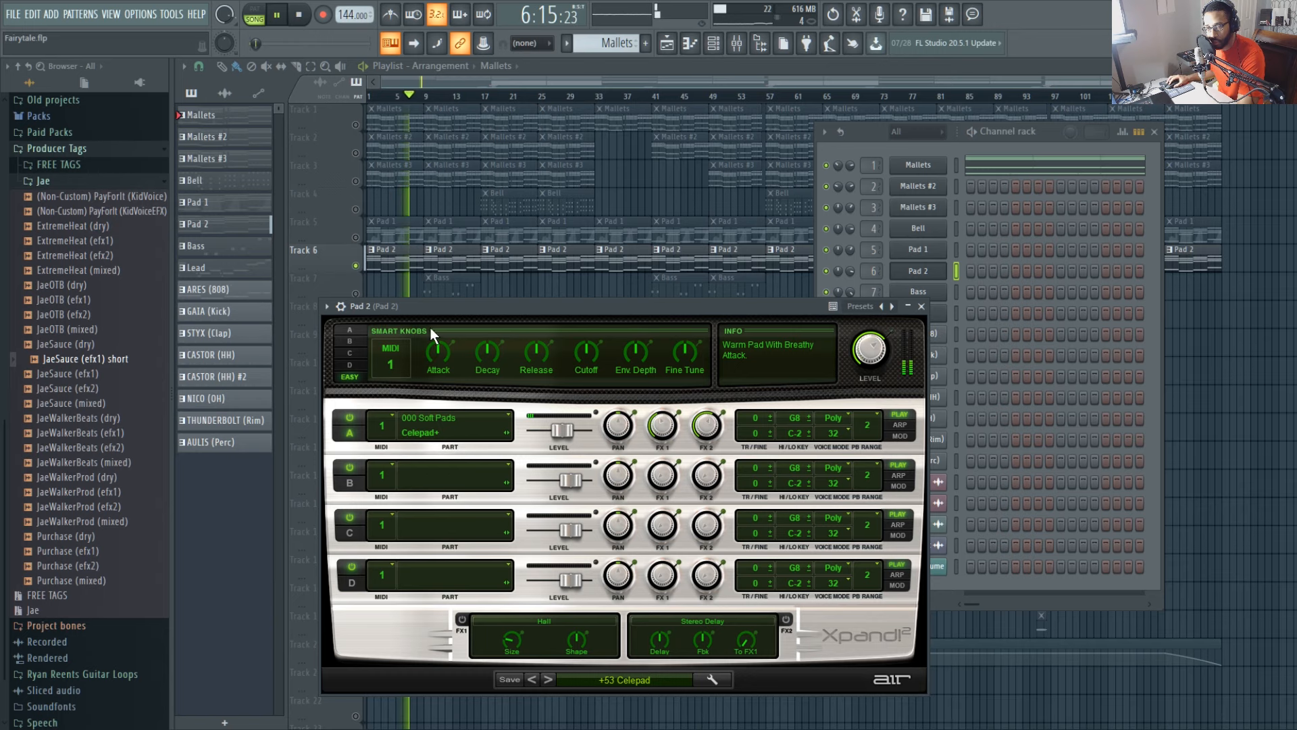
click(356, 238)
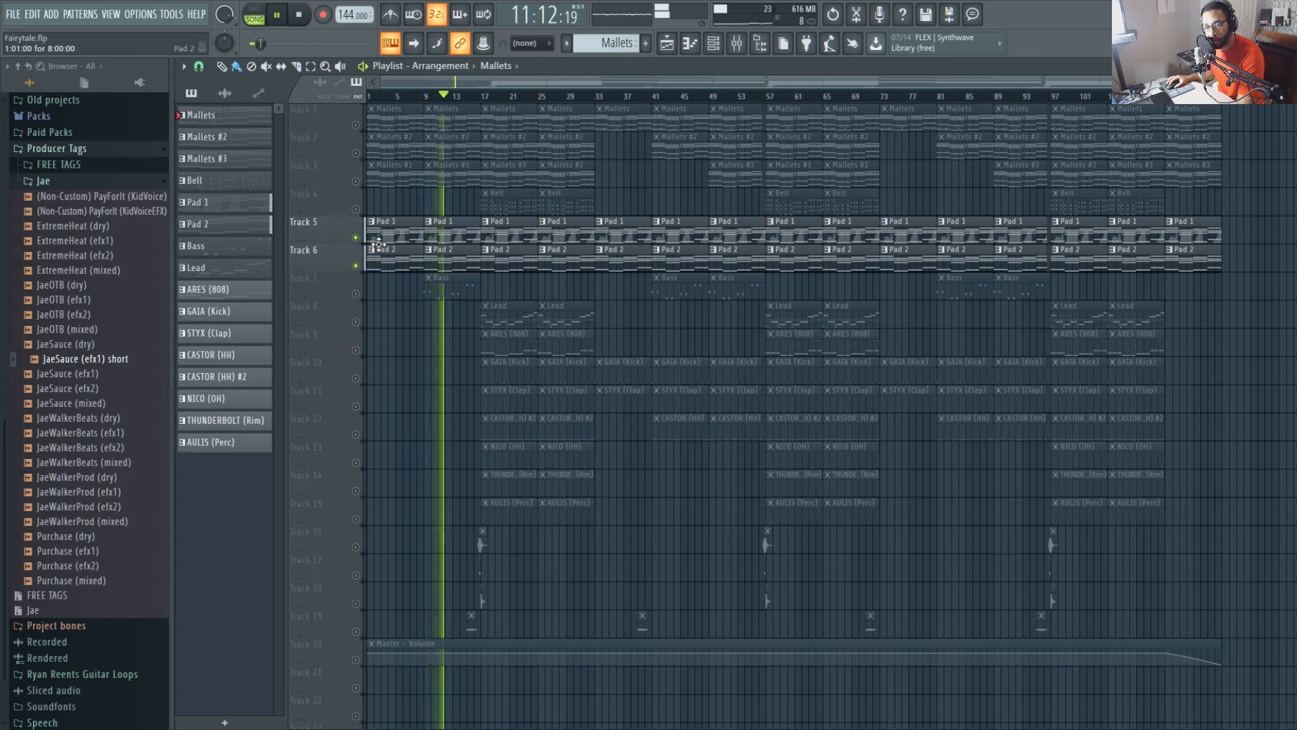
key(space)
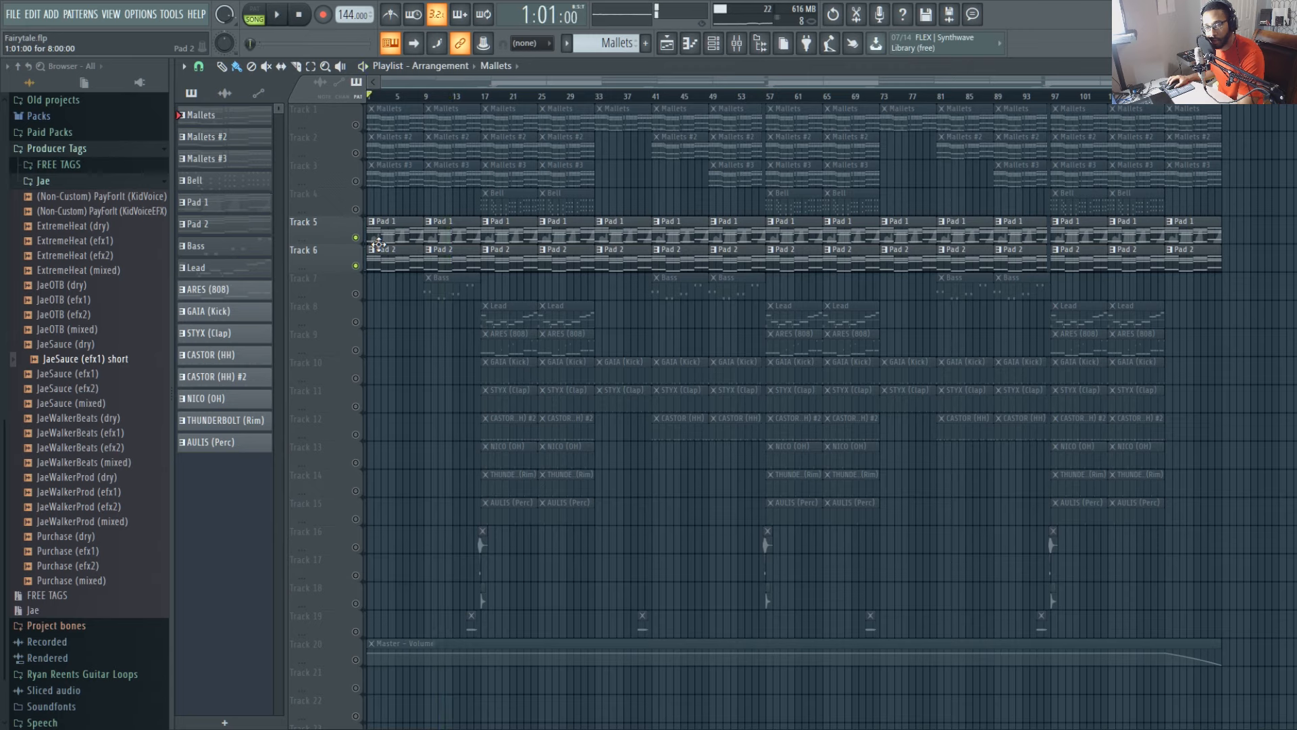
- Open the Mallets Xpand!2 instrument from the channel rack and audition the part
click(717, 53)
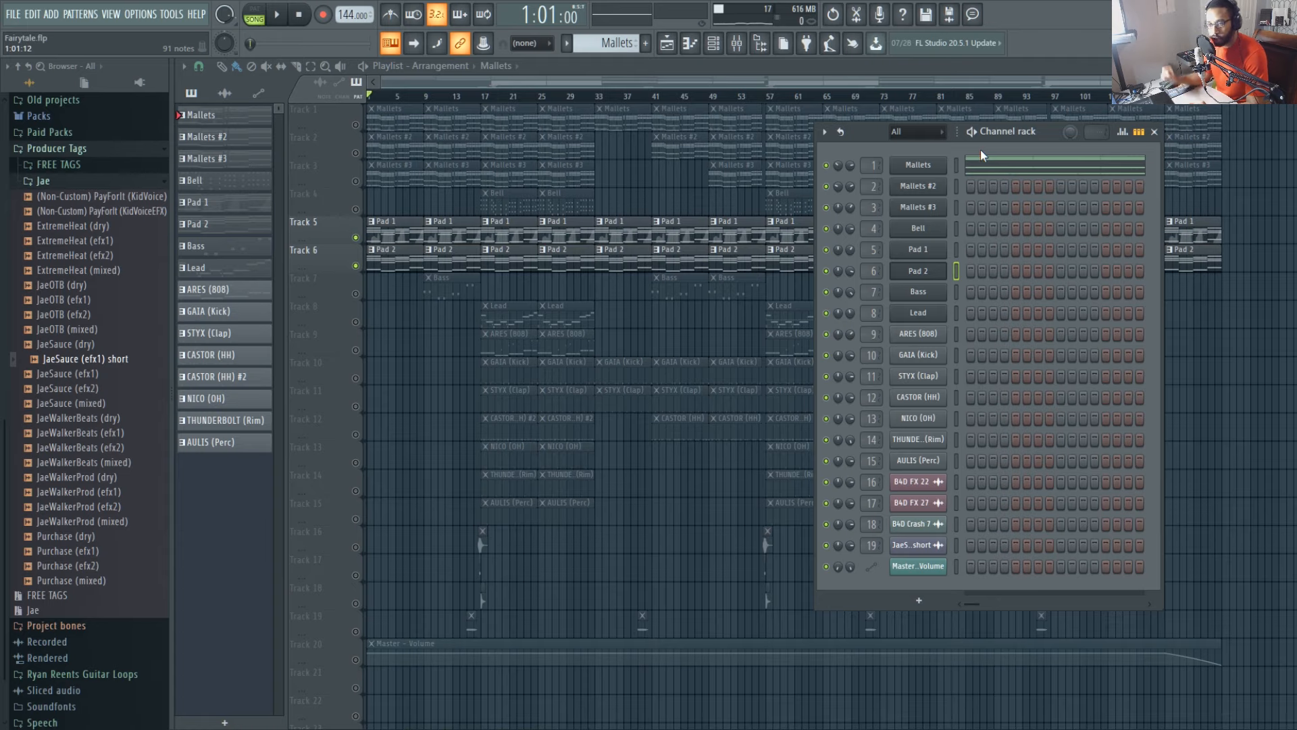
click(940, 170)
drag(599, 155, 665, 241)
key(space)
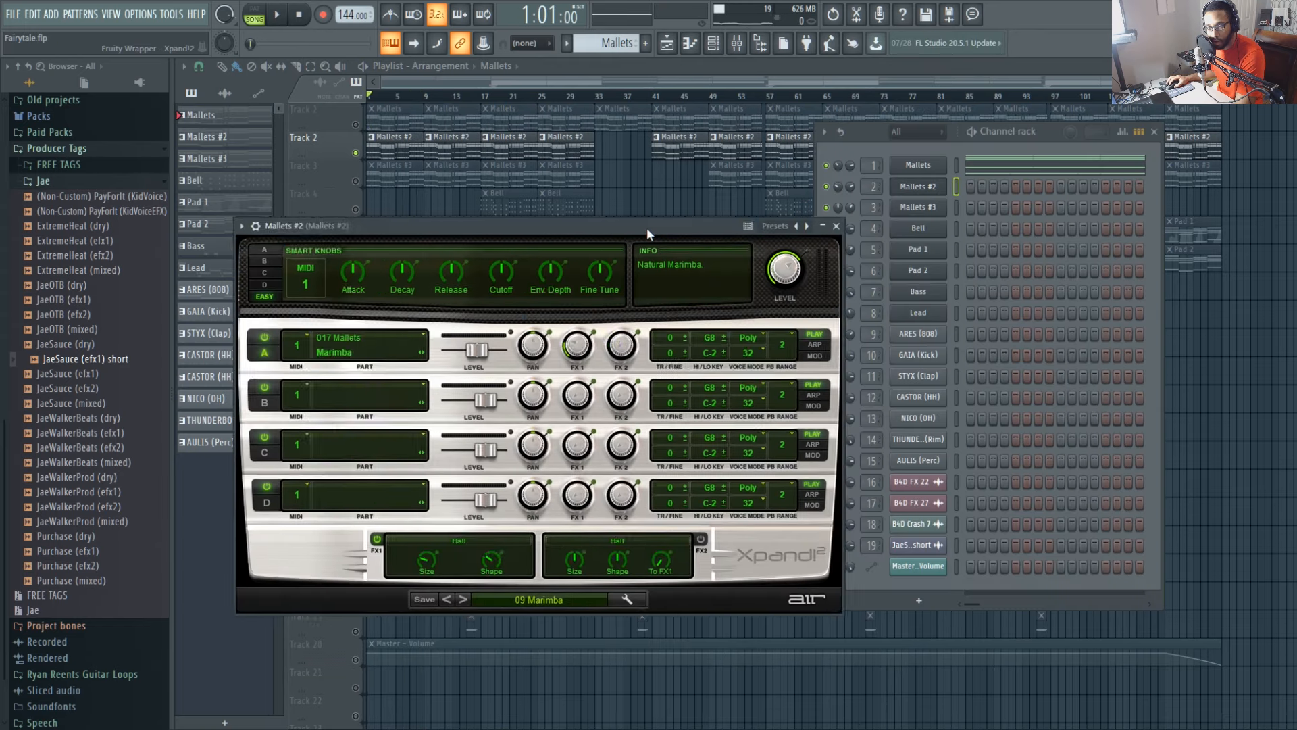
- Audition the soloed Mallets #2 track with its Xpand!2 instrument open, briefly comparing it with the Mallets instrument
mouse_move(647, 232)
mouse_down()
mouse_move(613, 279)
mouse_move(655, 236)
mouse_up()
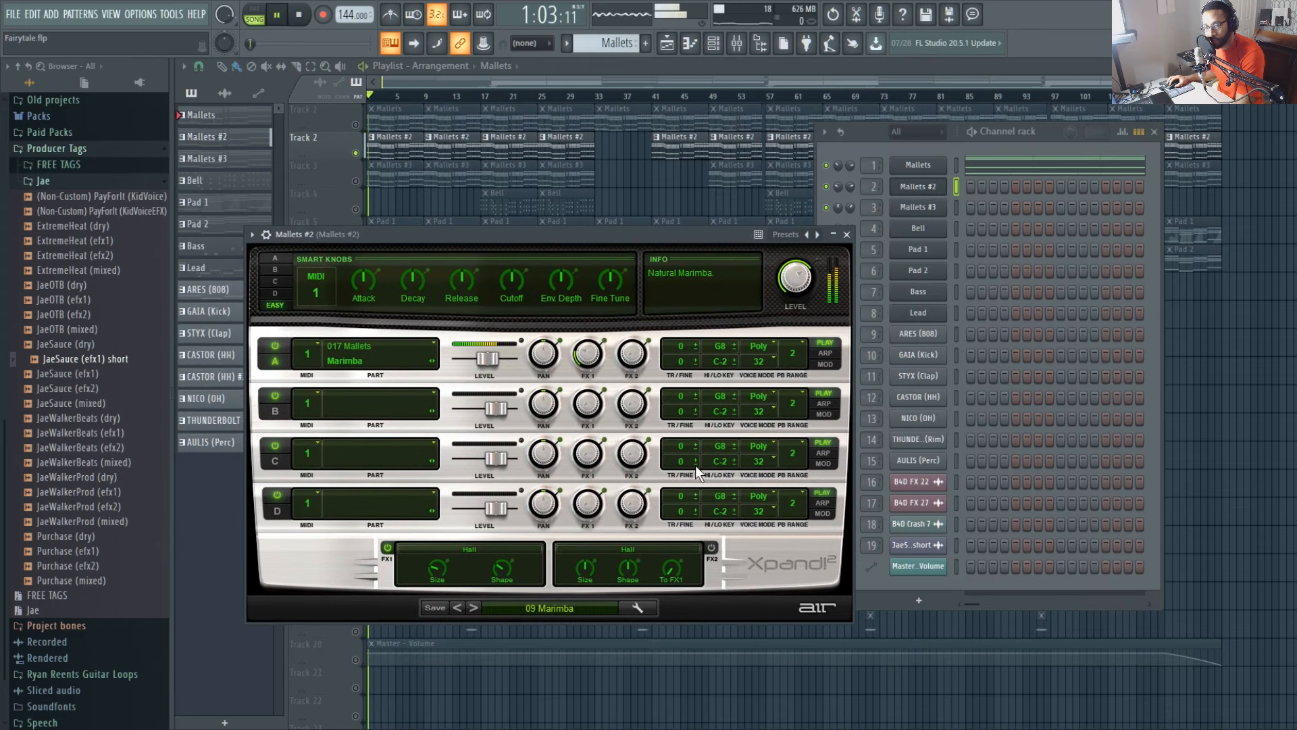
key(space)
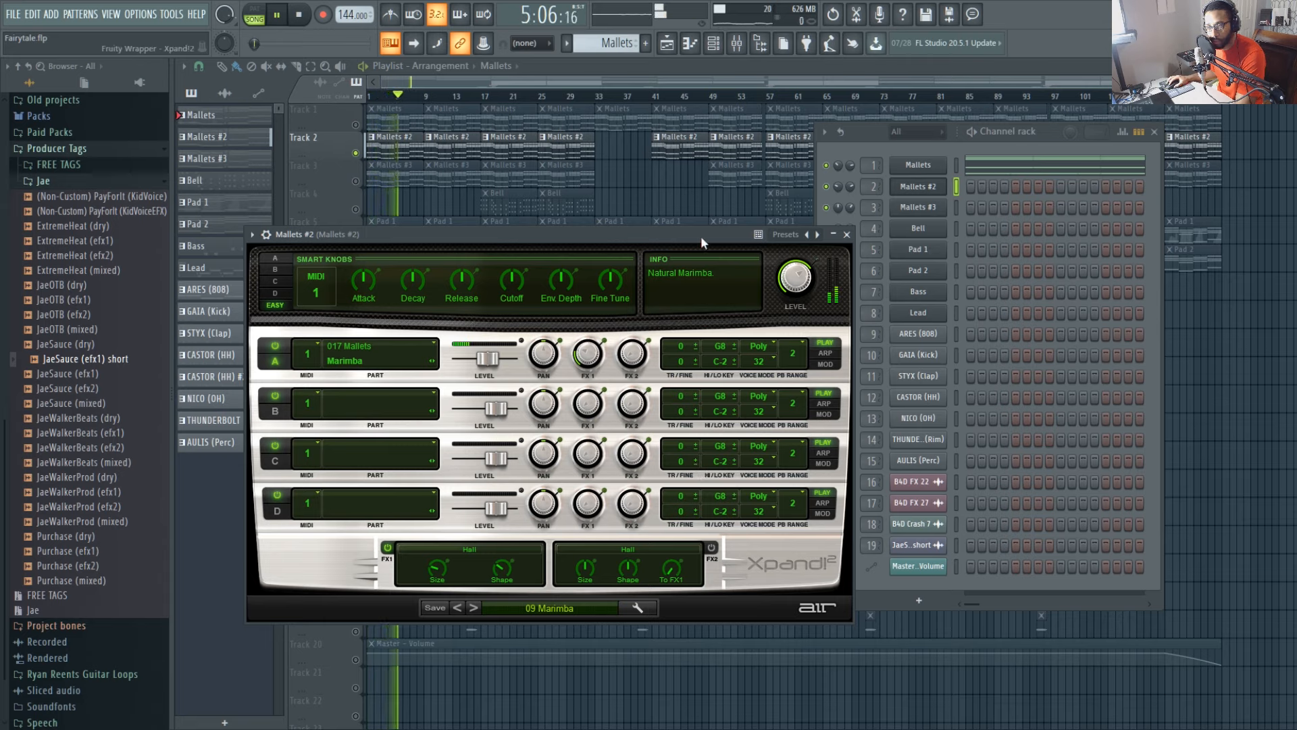
drag(700, 236, 765, 267)
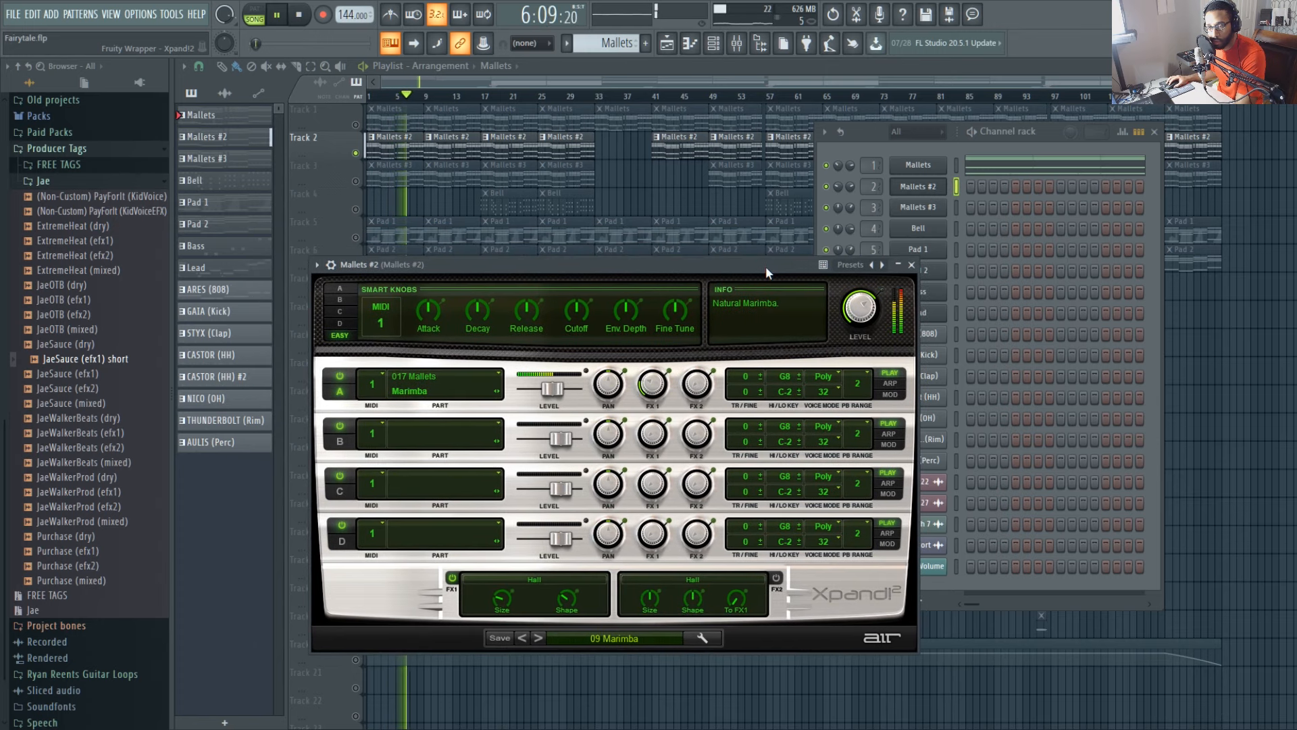
click(943, 168)
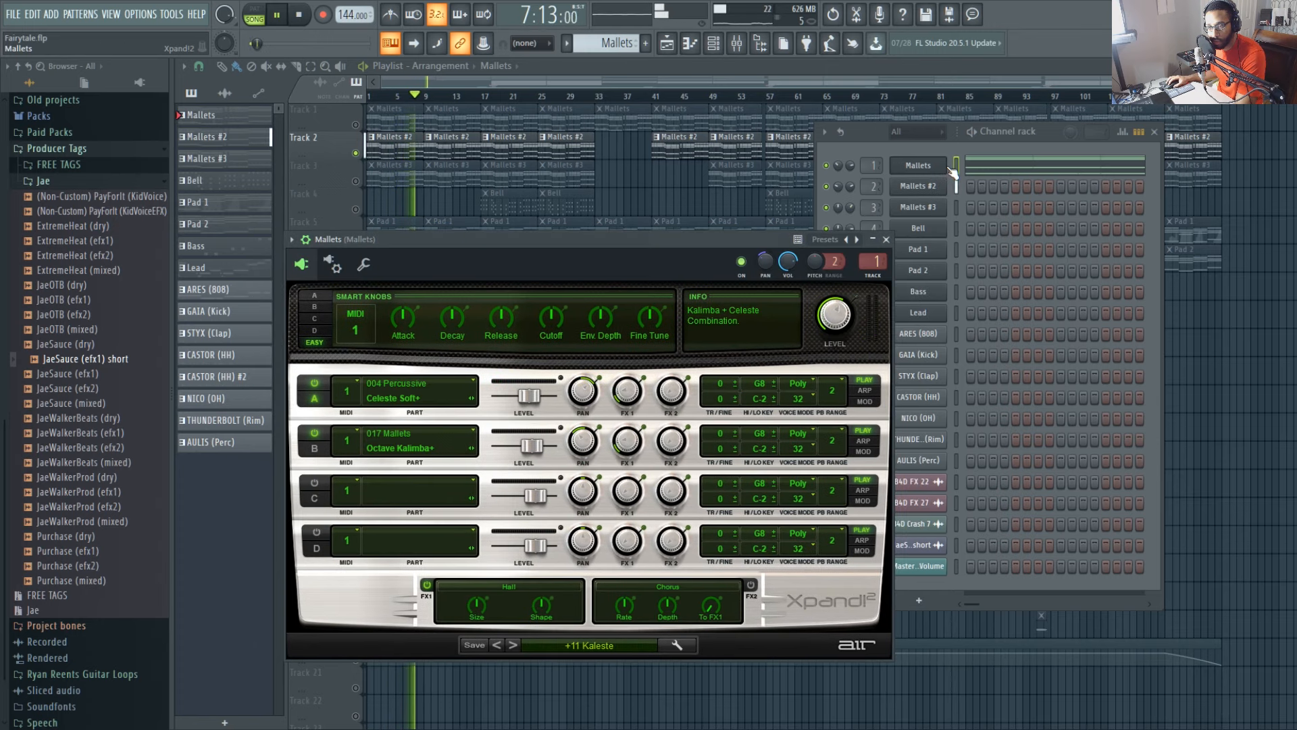
click(940, 190)
key(space)
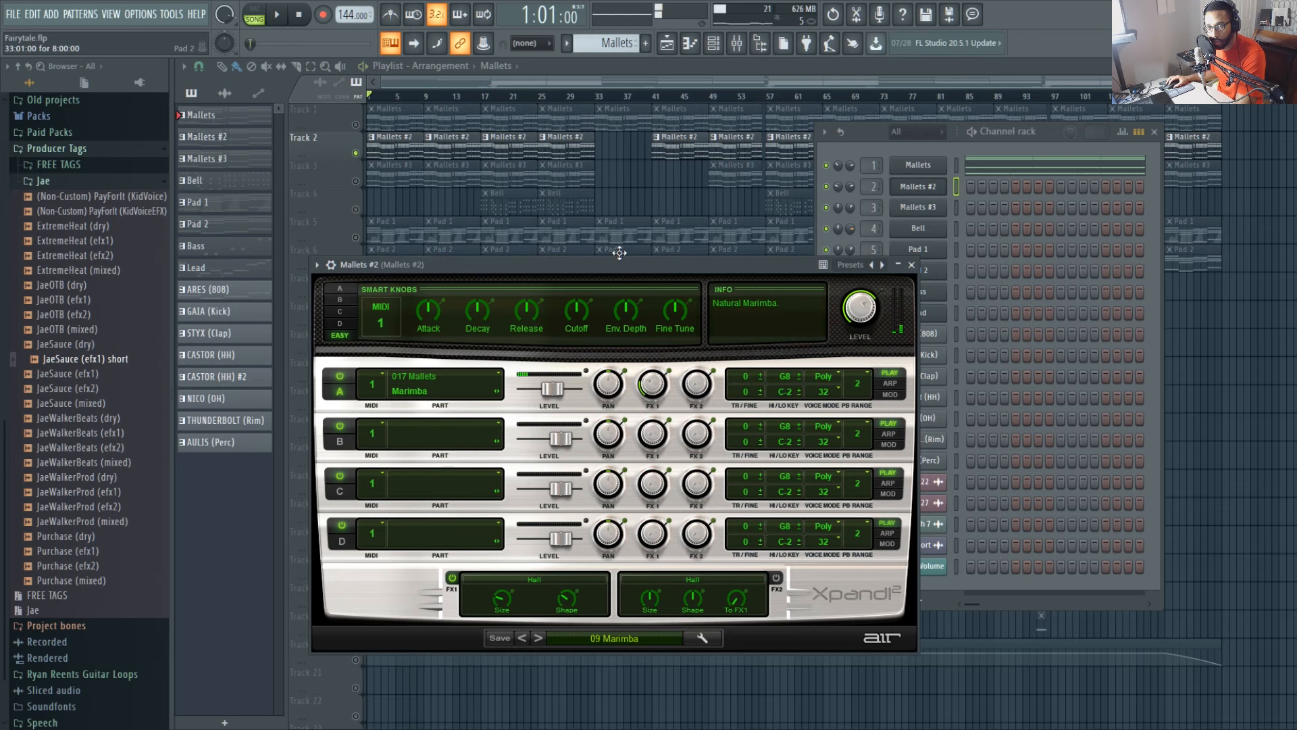
- Solo the Mallets #3 track, open its Xpand!2 instrument and audition it from the start of the song
right_click(356, 181)
key(F12)
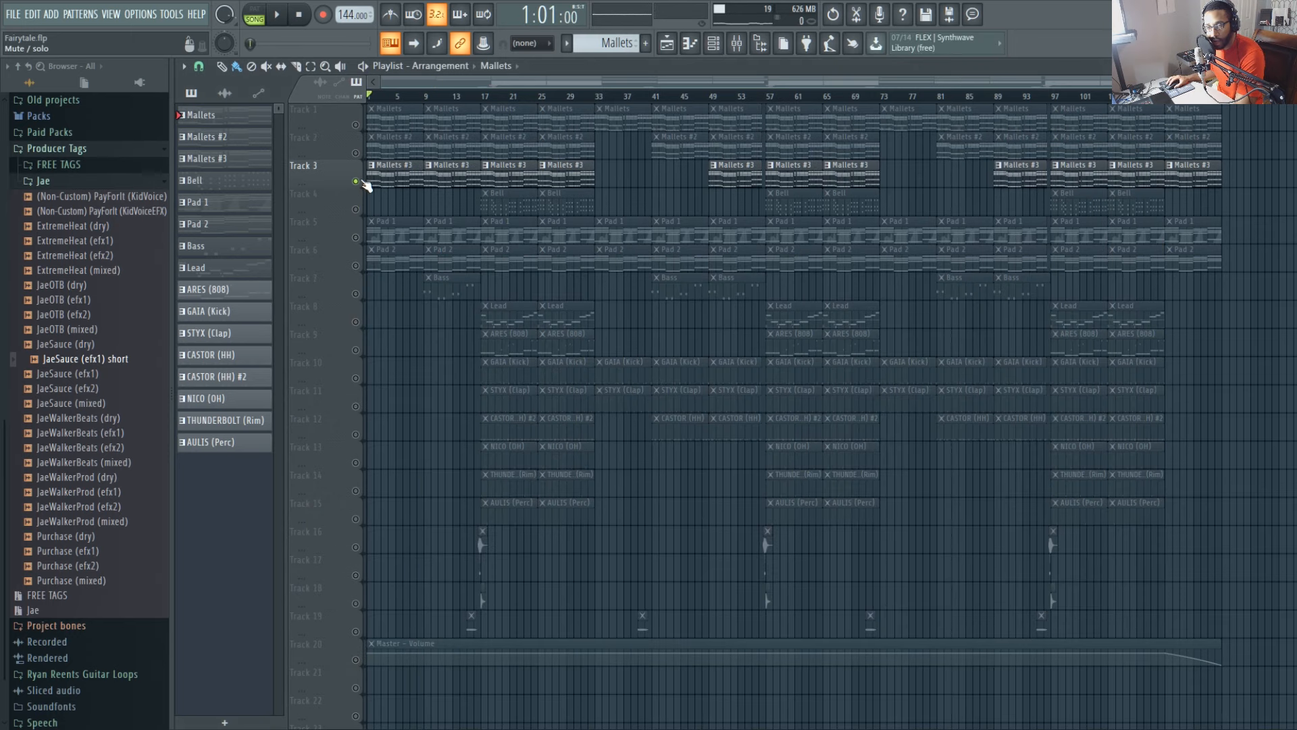
click(714, 45)
click(918, 208)
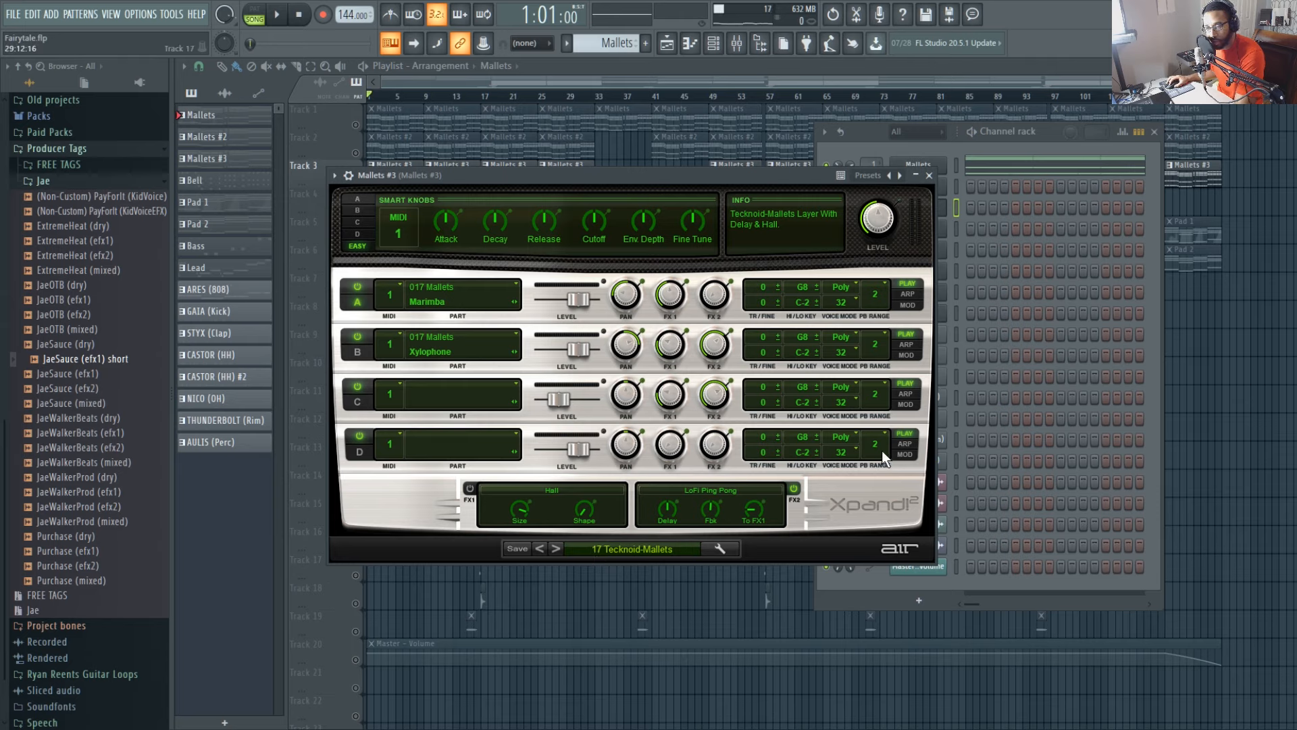
key(space)
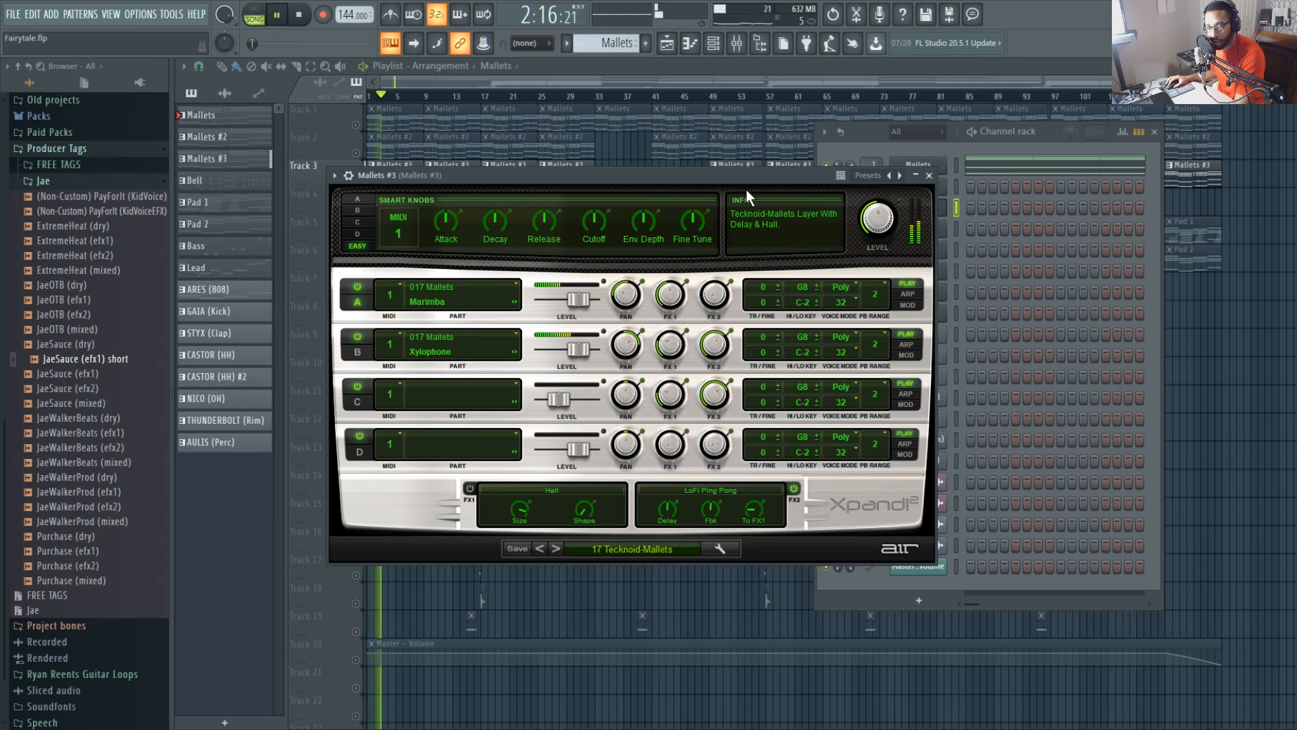
drag(761, 174, 778, 287)
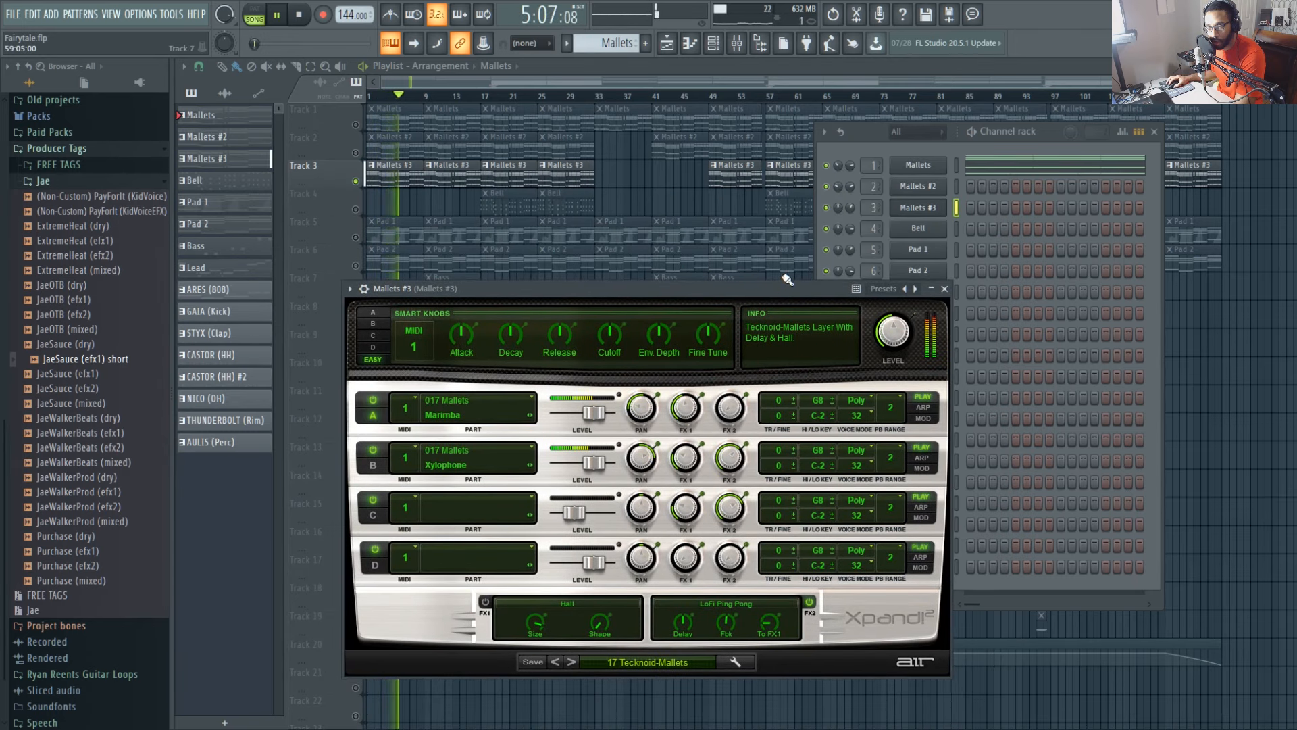
- View the Mallets notes in the piano roll, close it and stop playback
click(1016, 179)
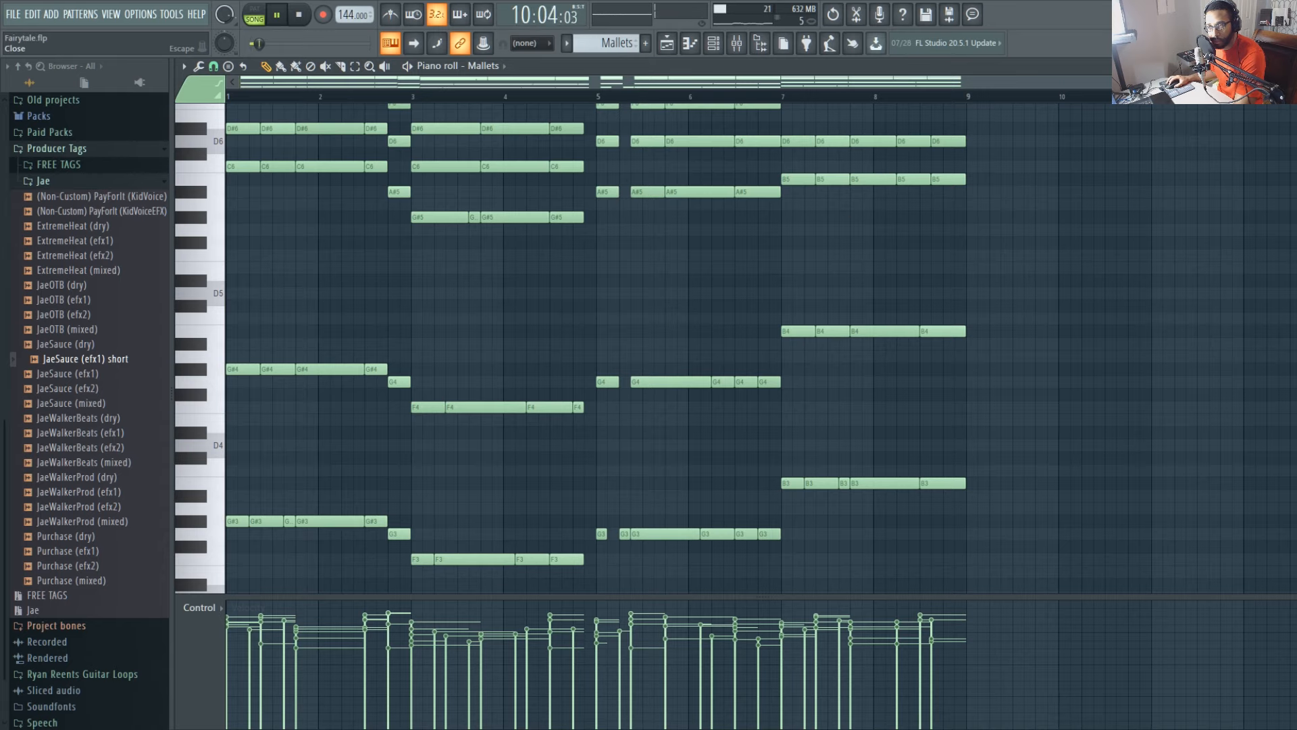
key(Escape)
key(space)
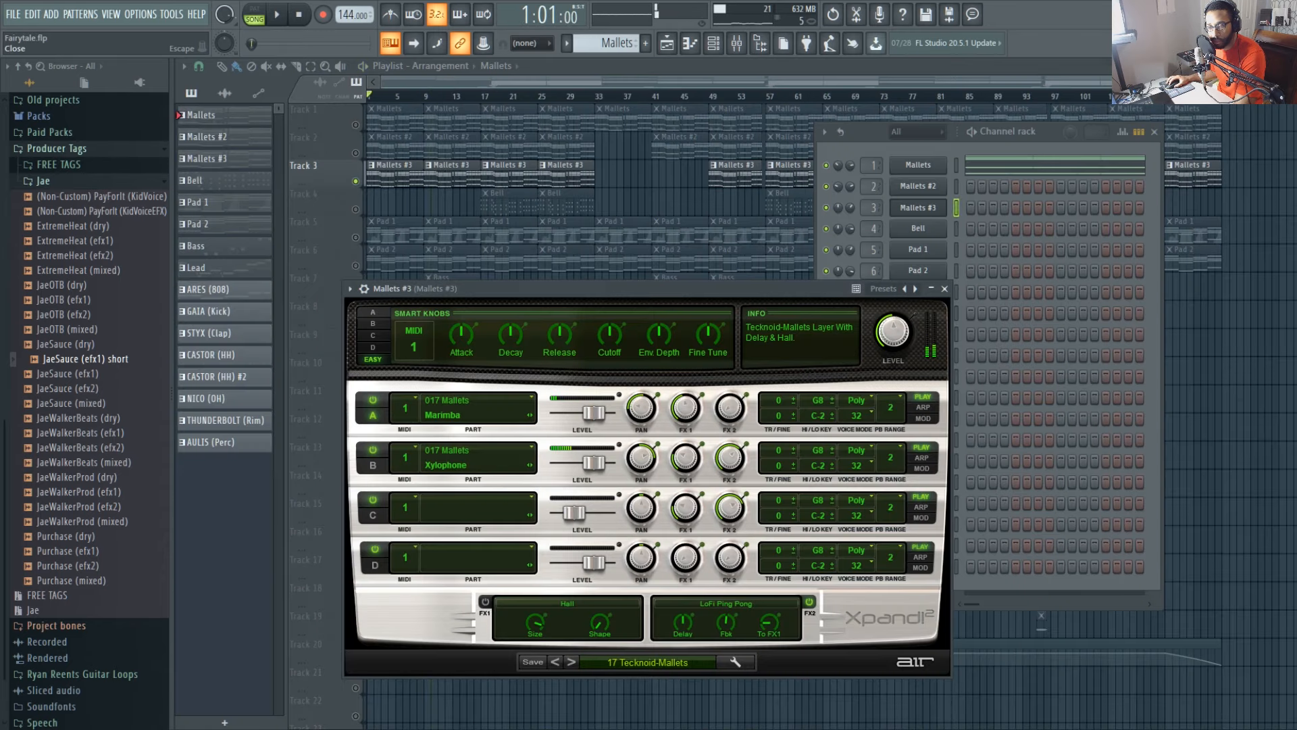
- Unmute the Mallets #2 and Mallets tracks alongside Mallets #3 and play all three mallet layers together
click(356, 153)
key(F12)
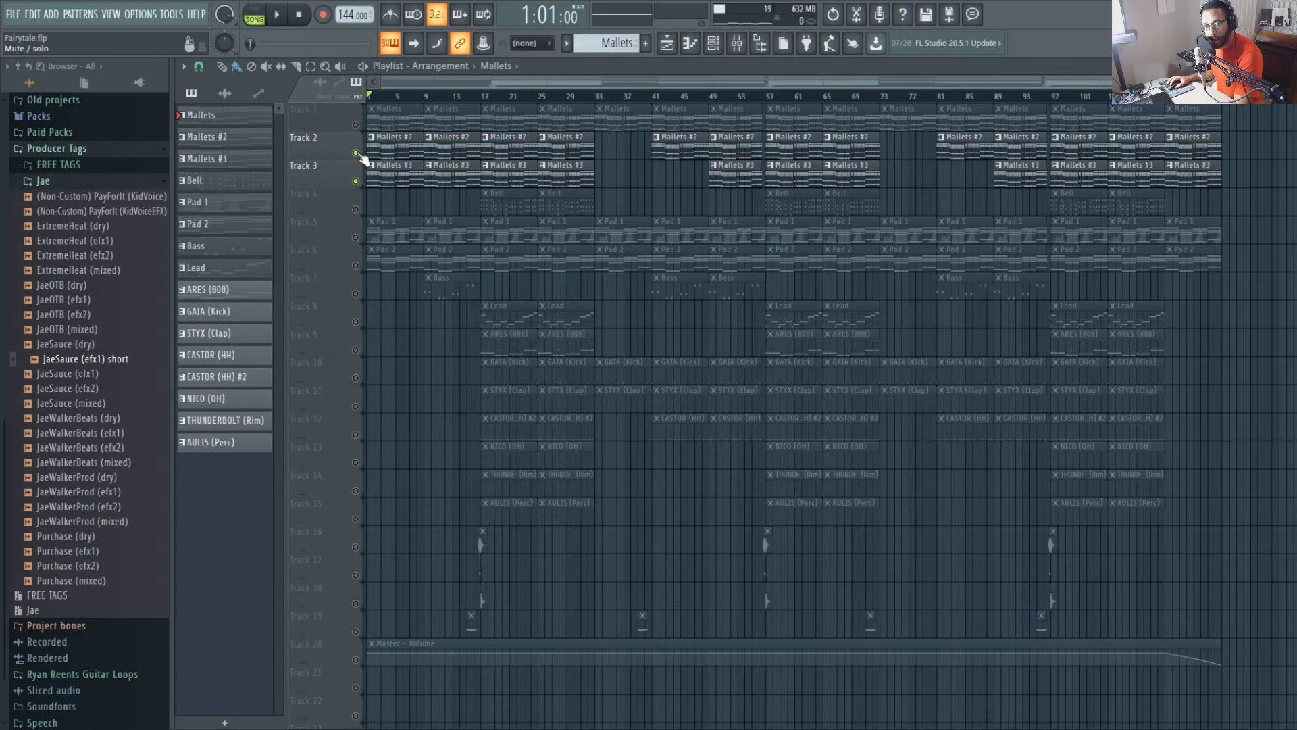
click(355, 125)
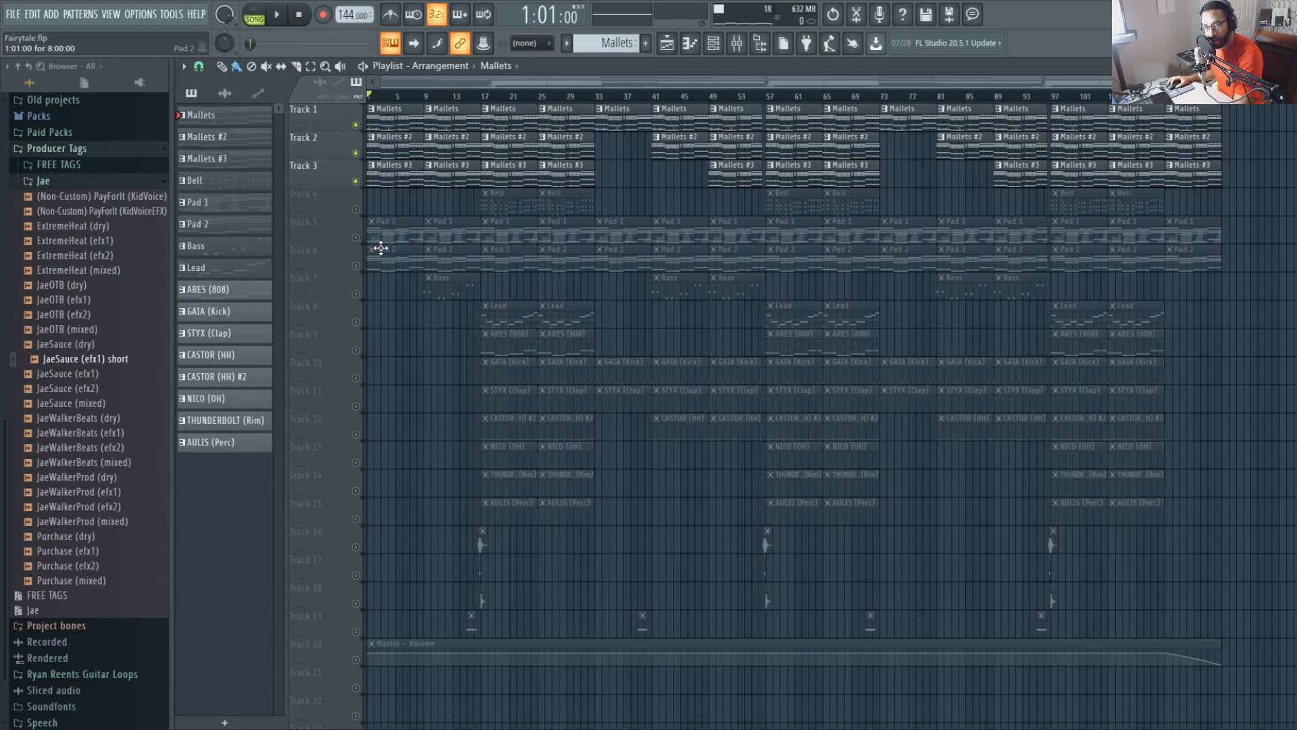
key(space)
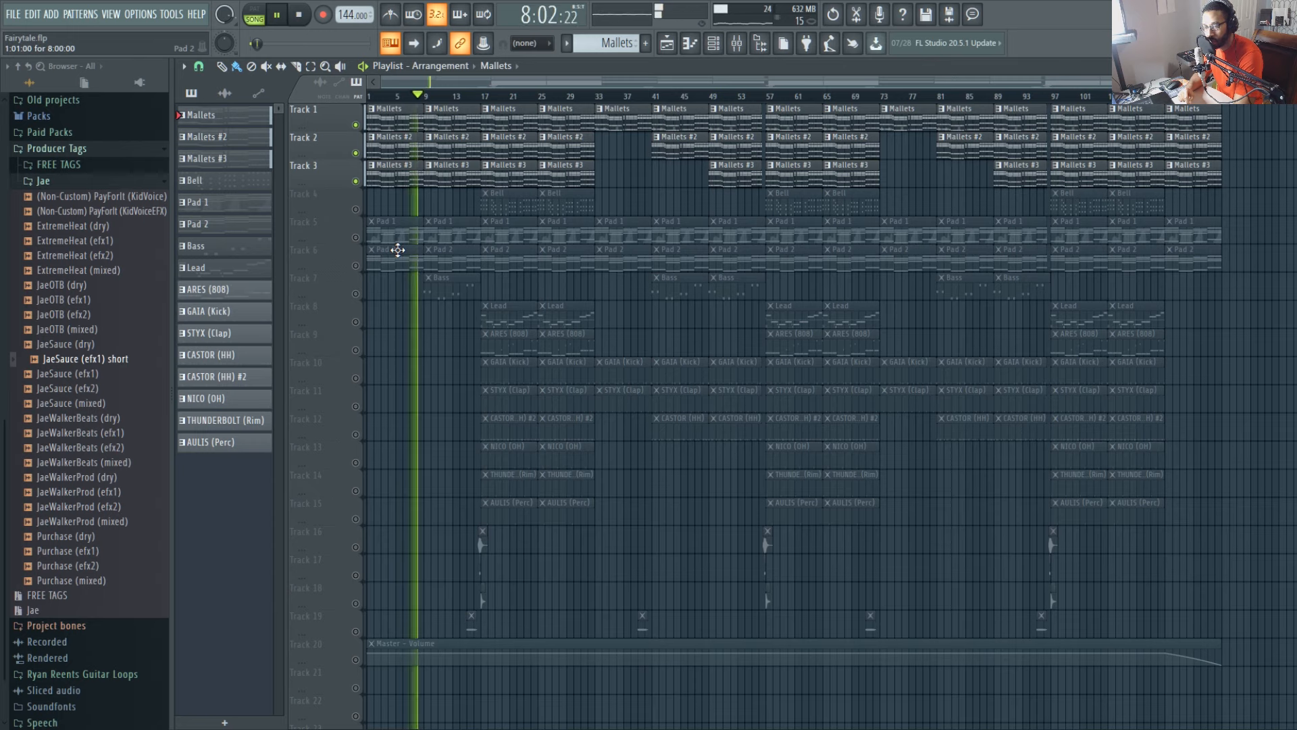
key(space)
- Open the Bell Xpand!2 instrument, solo the Bell track and audition it from bar 17
key(F6)
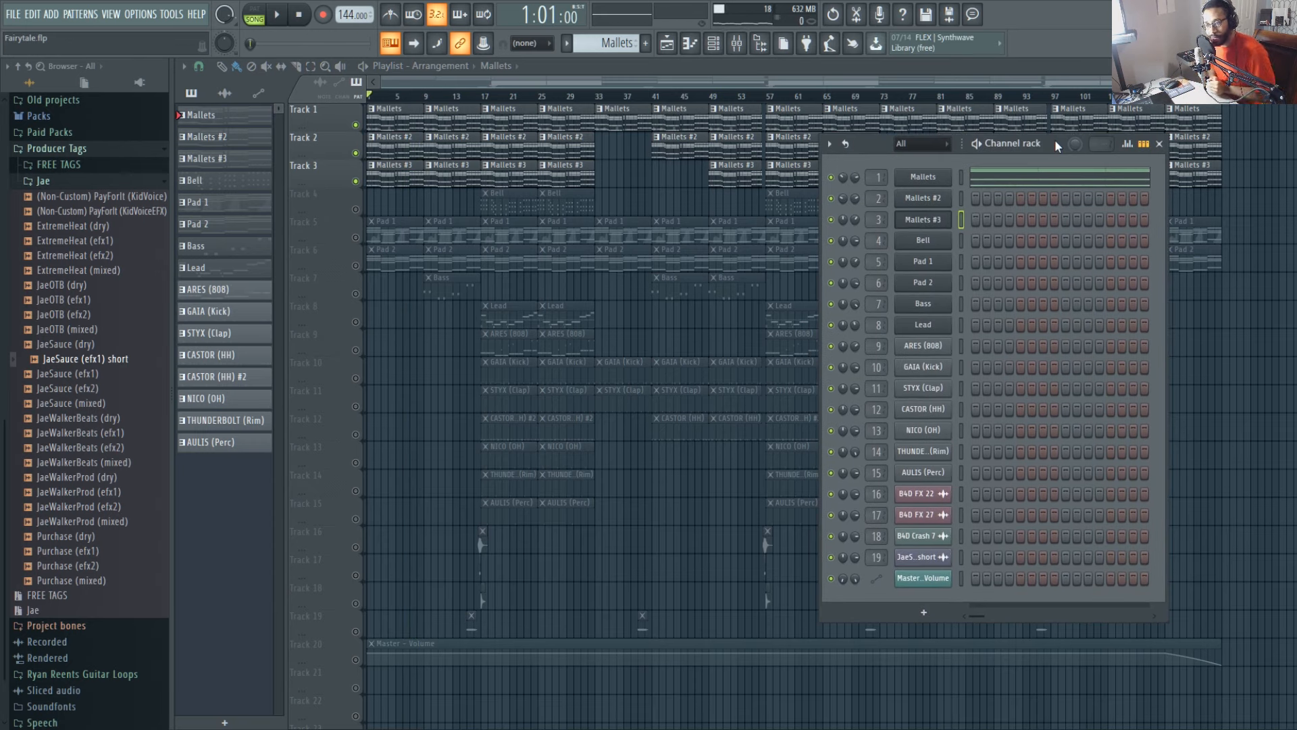
click(924, 241)
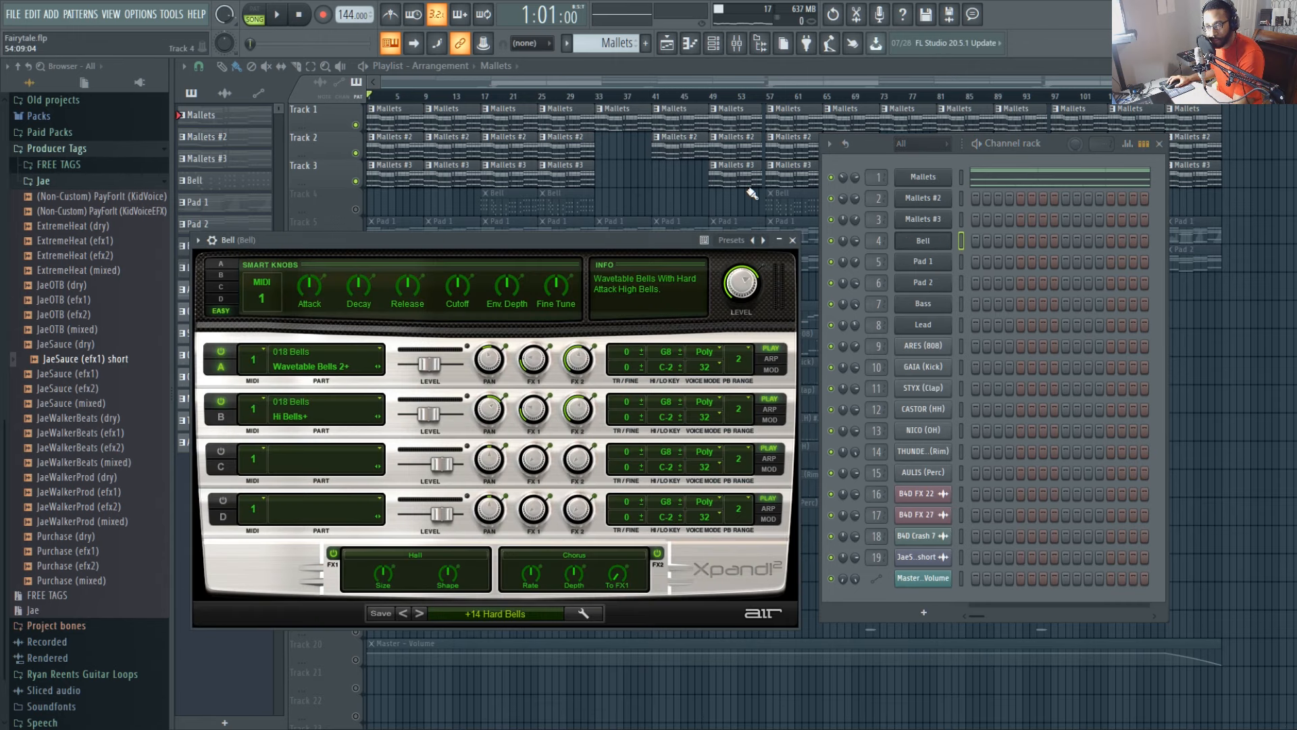
click(490, 119)
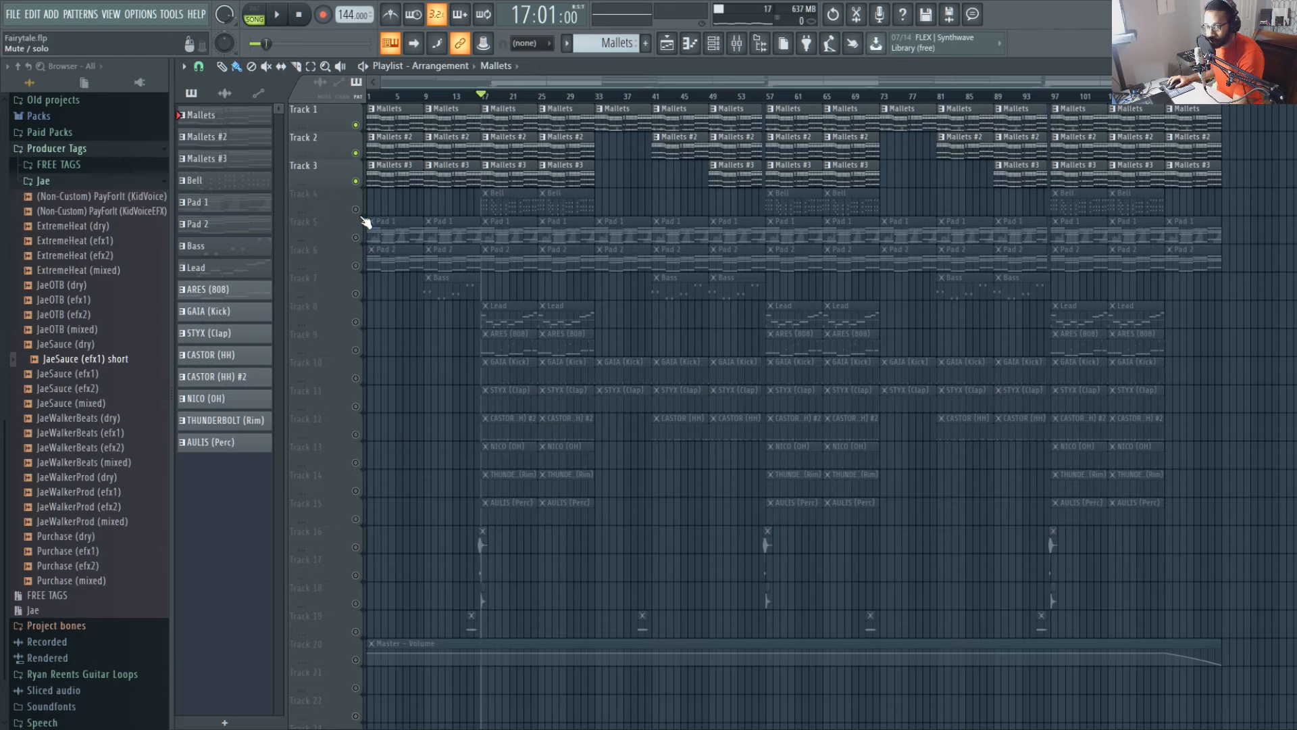
right_click(356, 210)
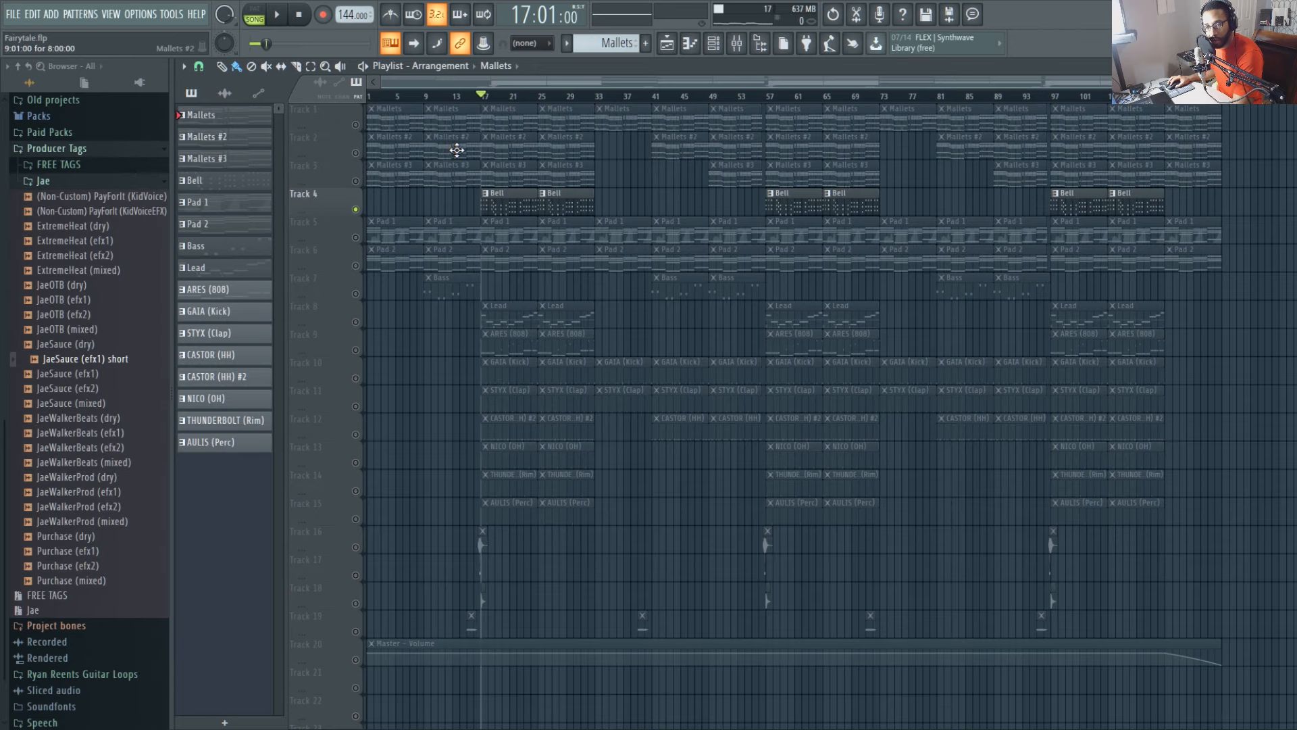
key(space)
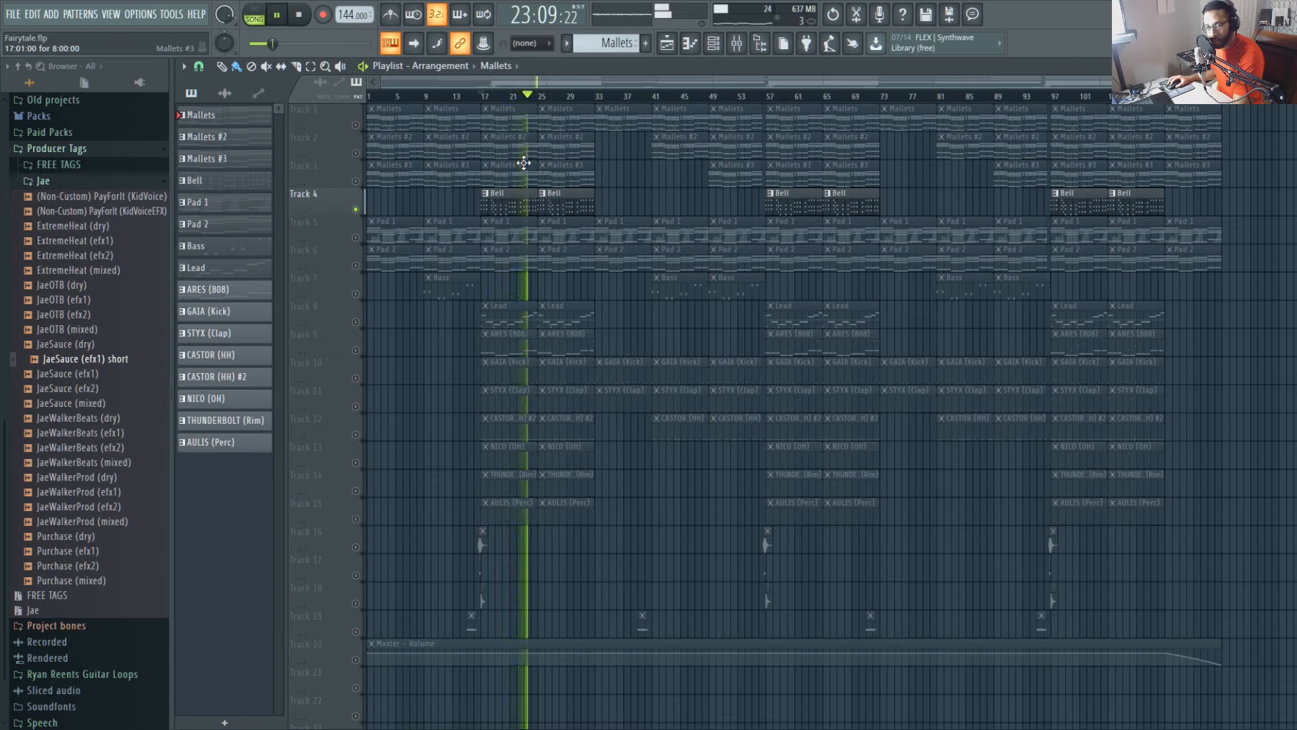
key(space)
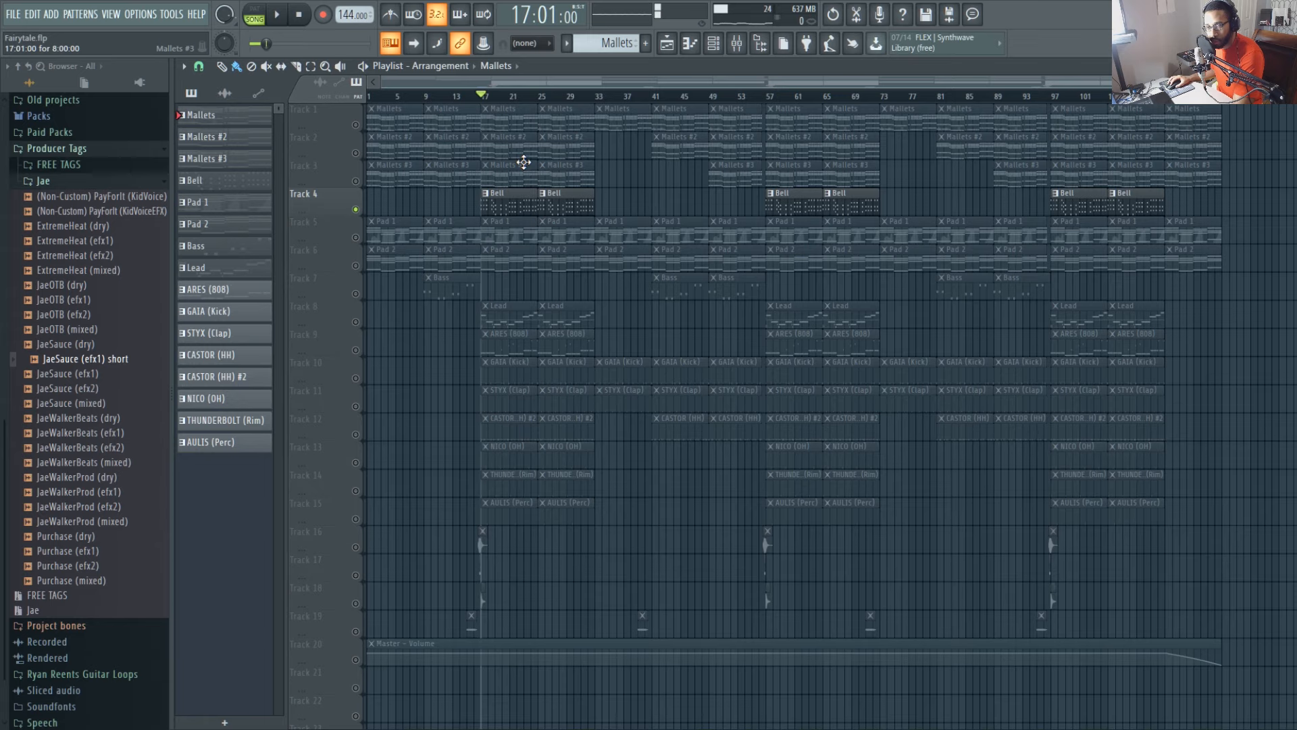
- Unmute the Pad 1 and Pad 2 tracks and play them together with the Bell from bar 17
click(356, 238)
click(356, 266)
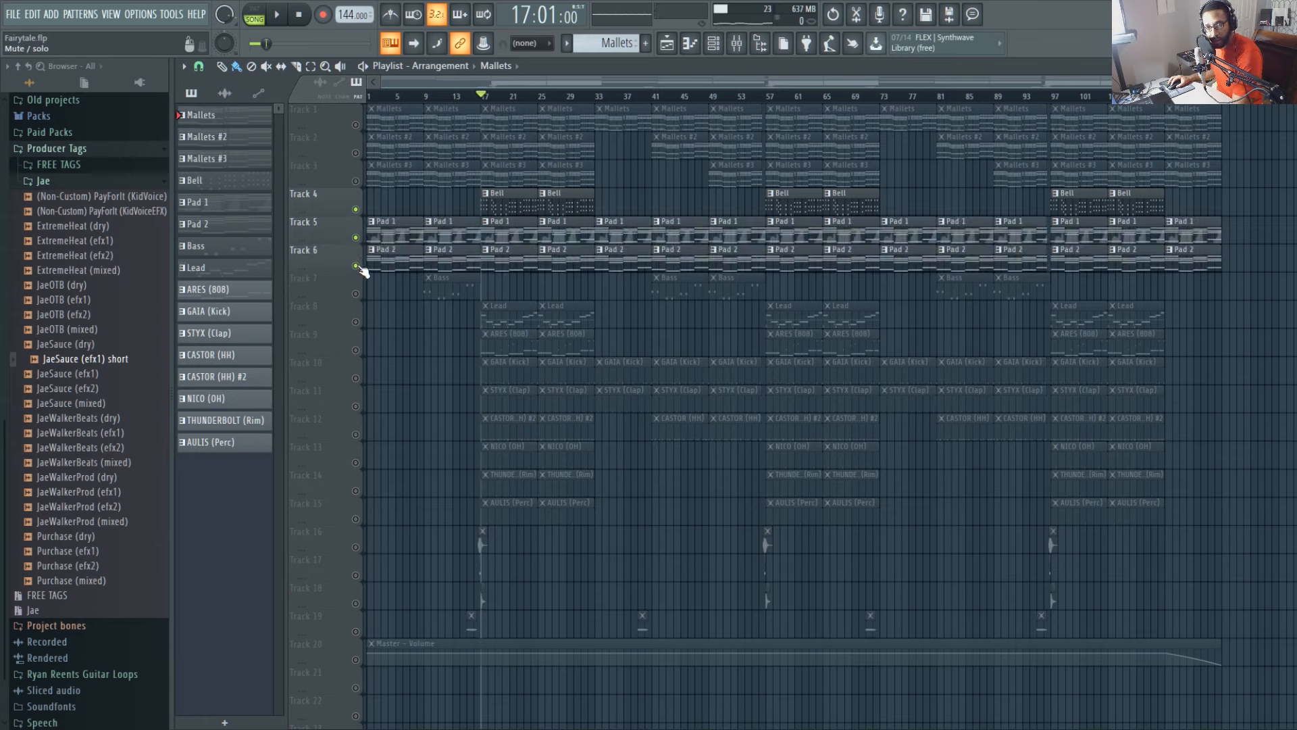
key(space)
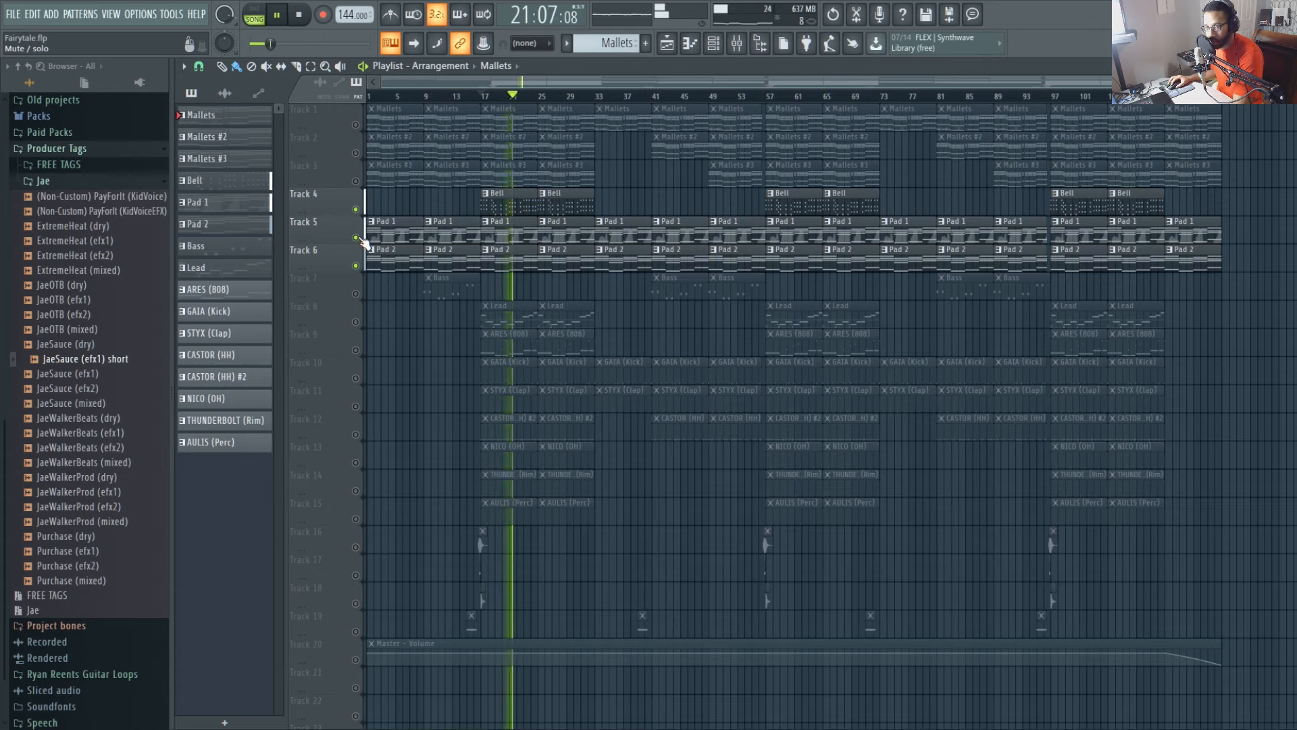
- Mute the Pad 1 and Pad 2 tracks, unmute all three mallet tracks and play them together with the Bell from bar 17
key(space)
click(355, 237)
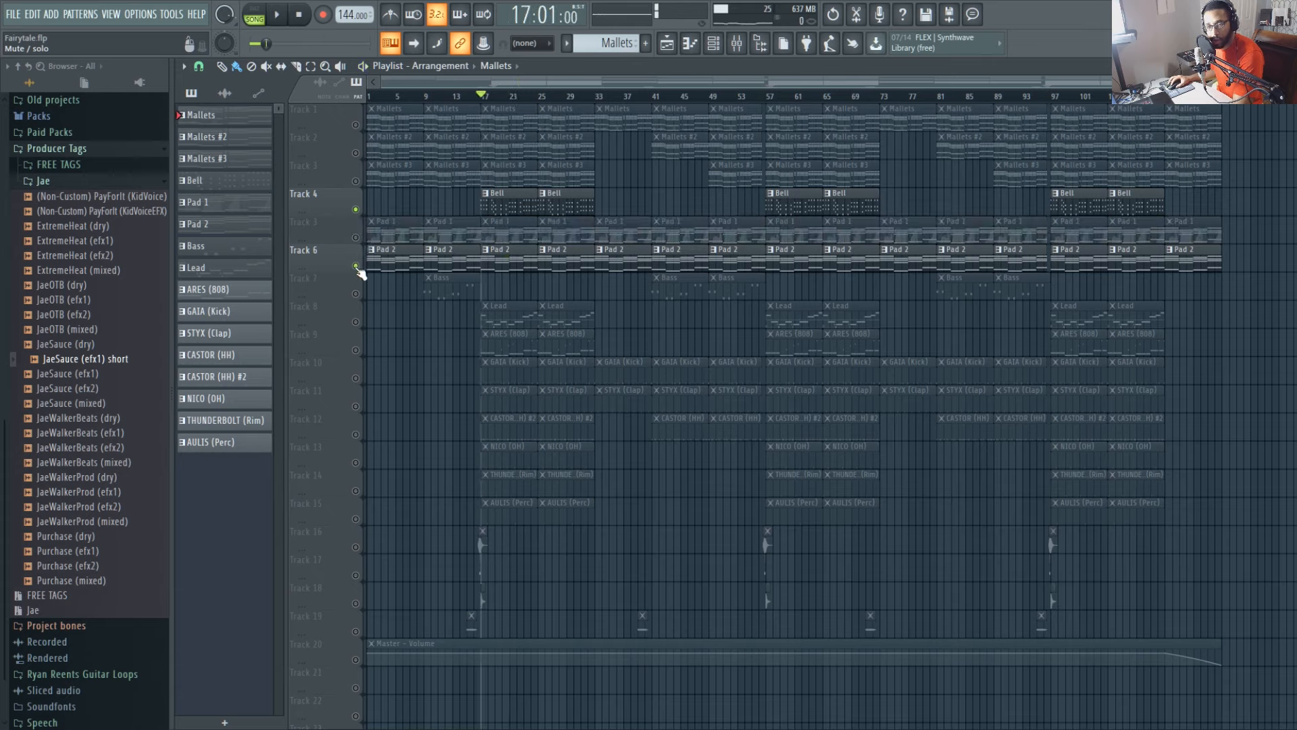
click(355, 266)
click(355, 181)
click(355, 153)
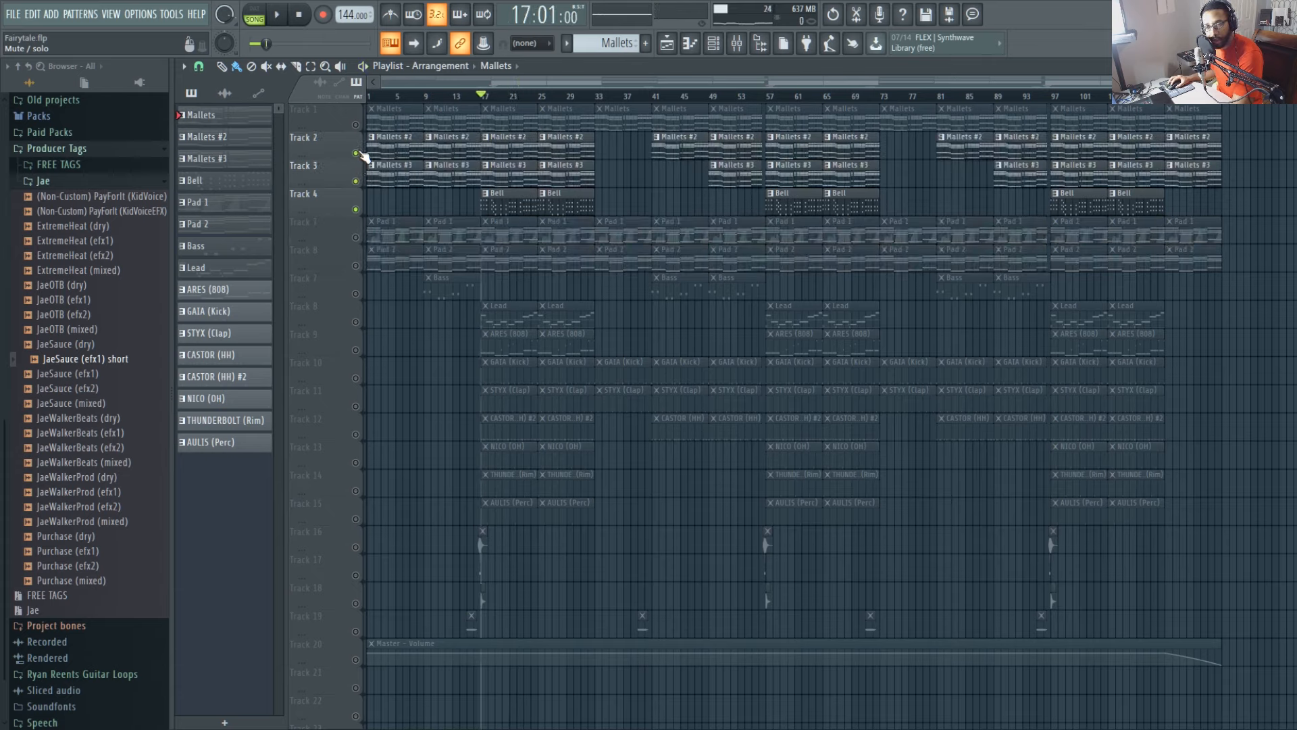
click(355, 125)
key(space)
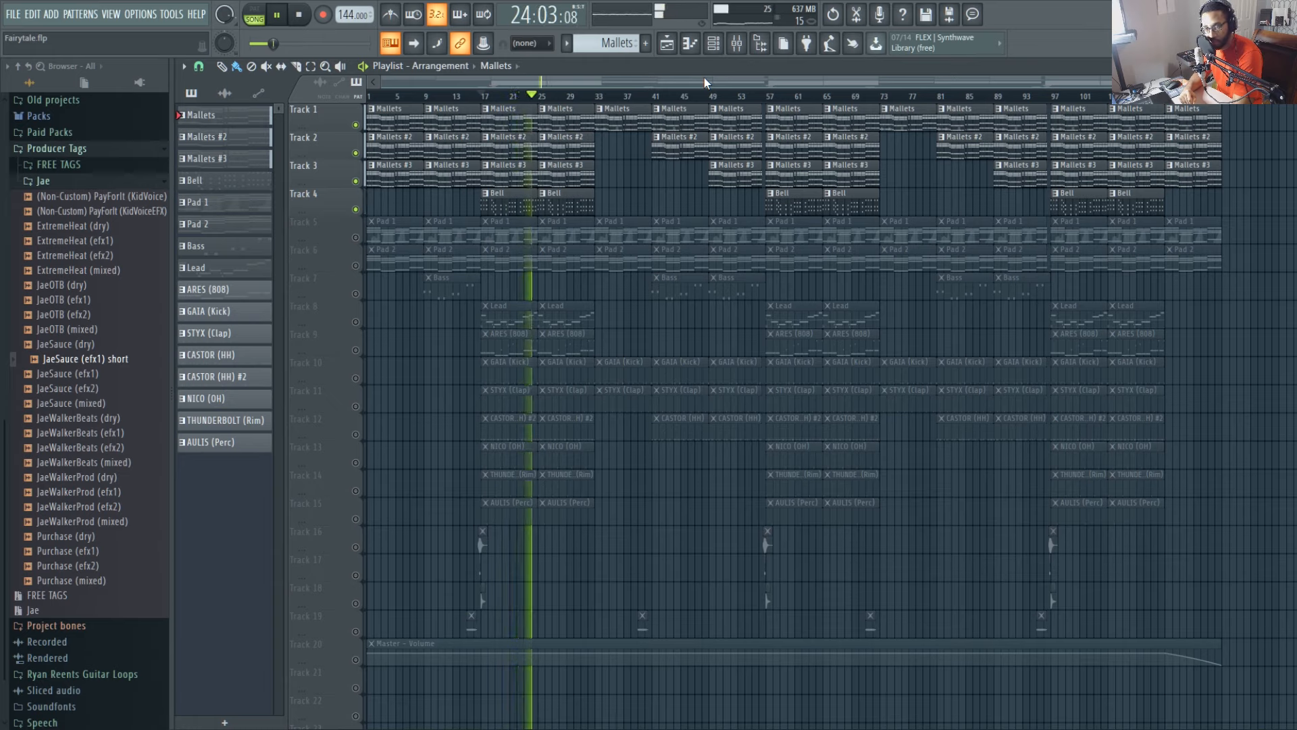
key(space)
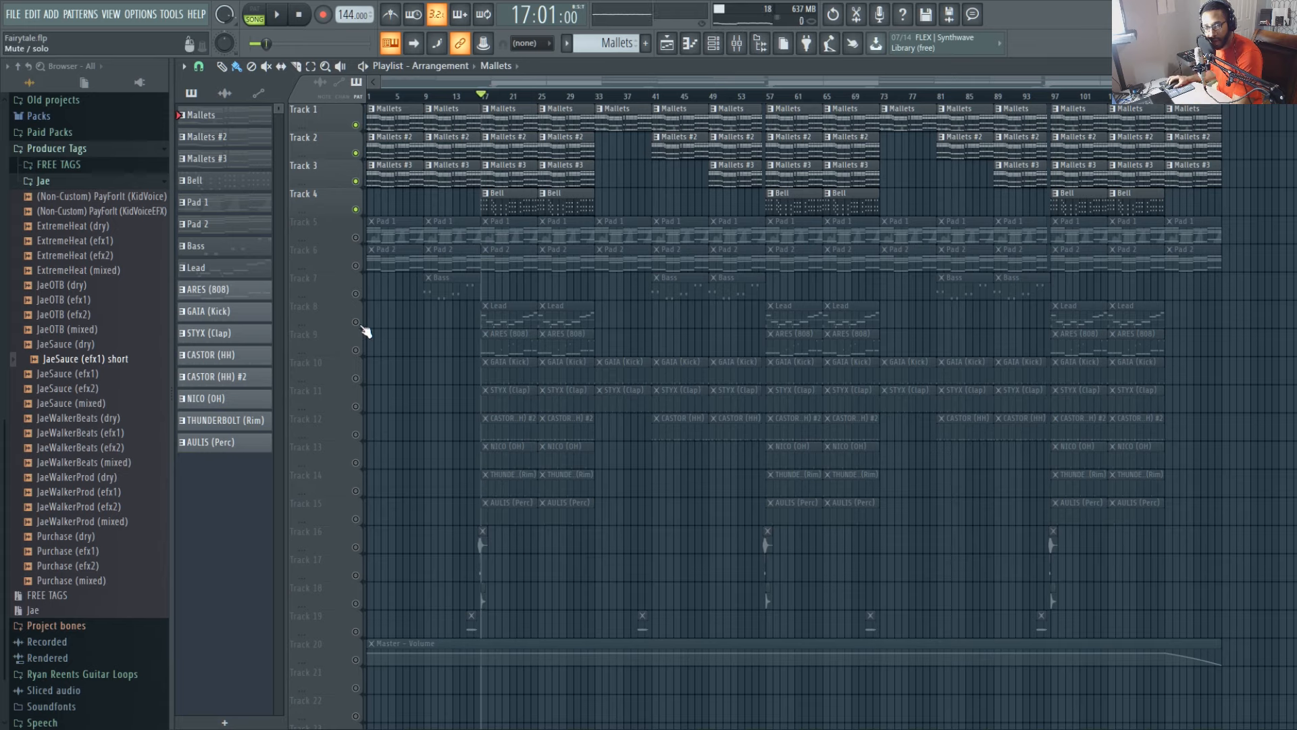
- Solo the Lead track, view its Xpand!2 preset and audition the Lead alone from bar 17
ctrl+click(358, 323)
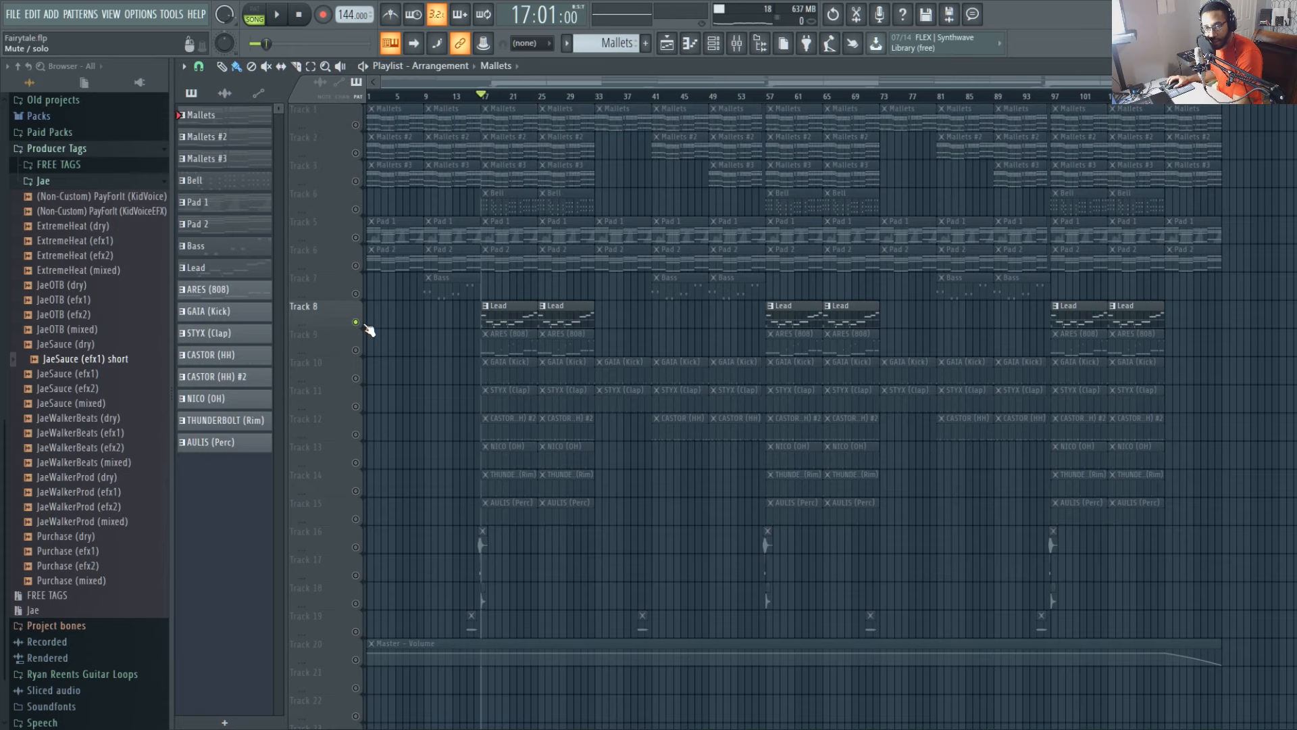
click(721, 48)
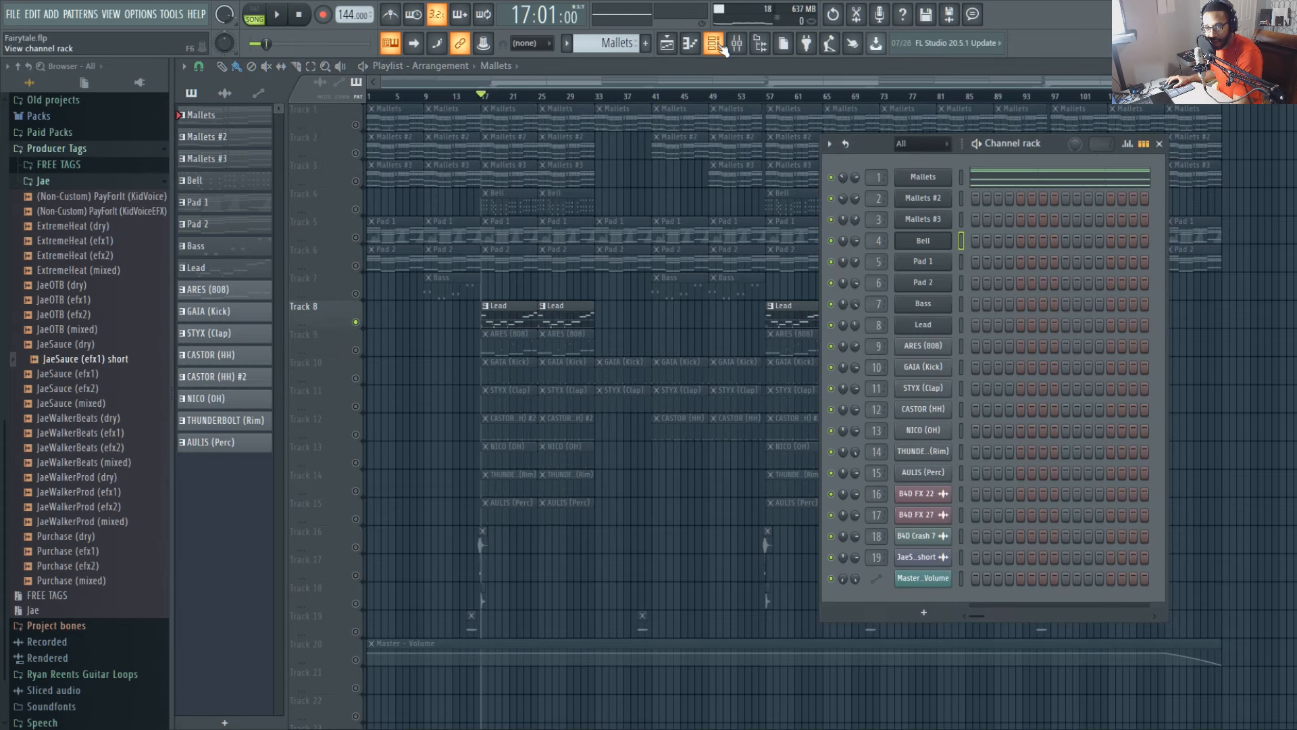
click(923, 324)
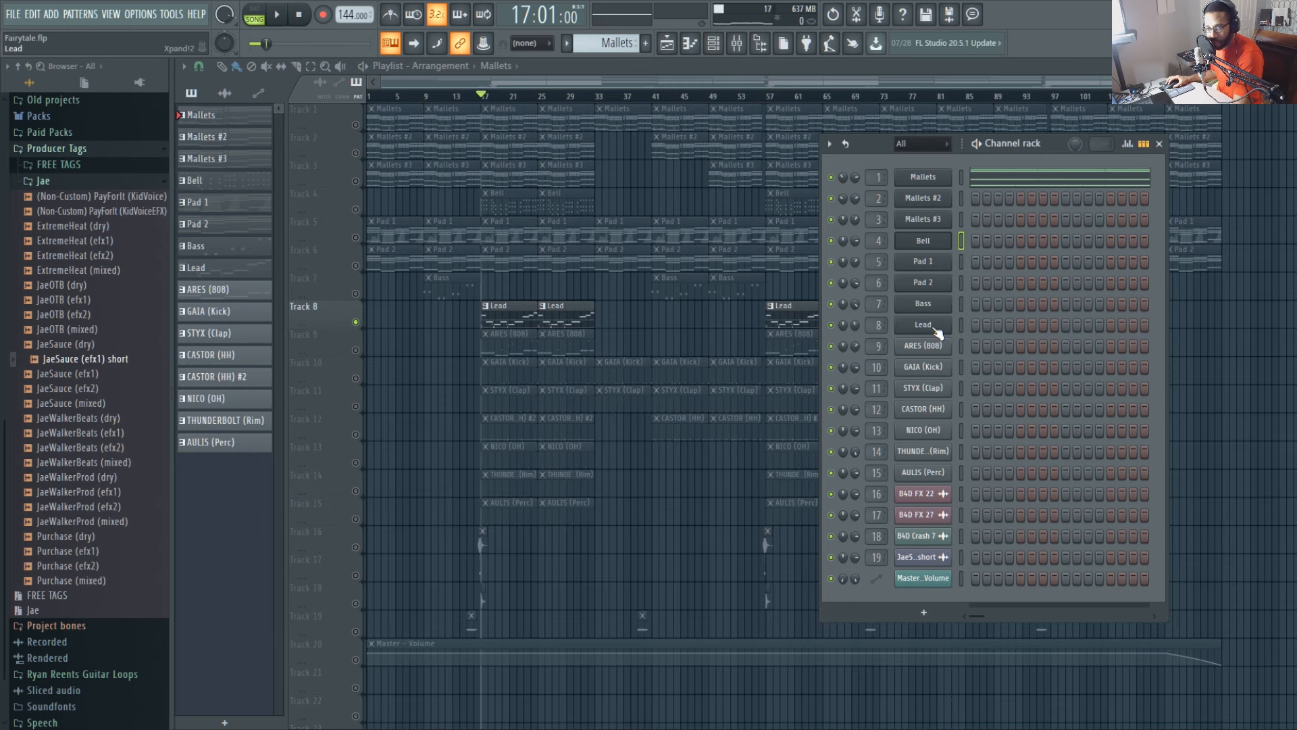
drag(727, 237, 707, 307)
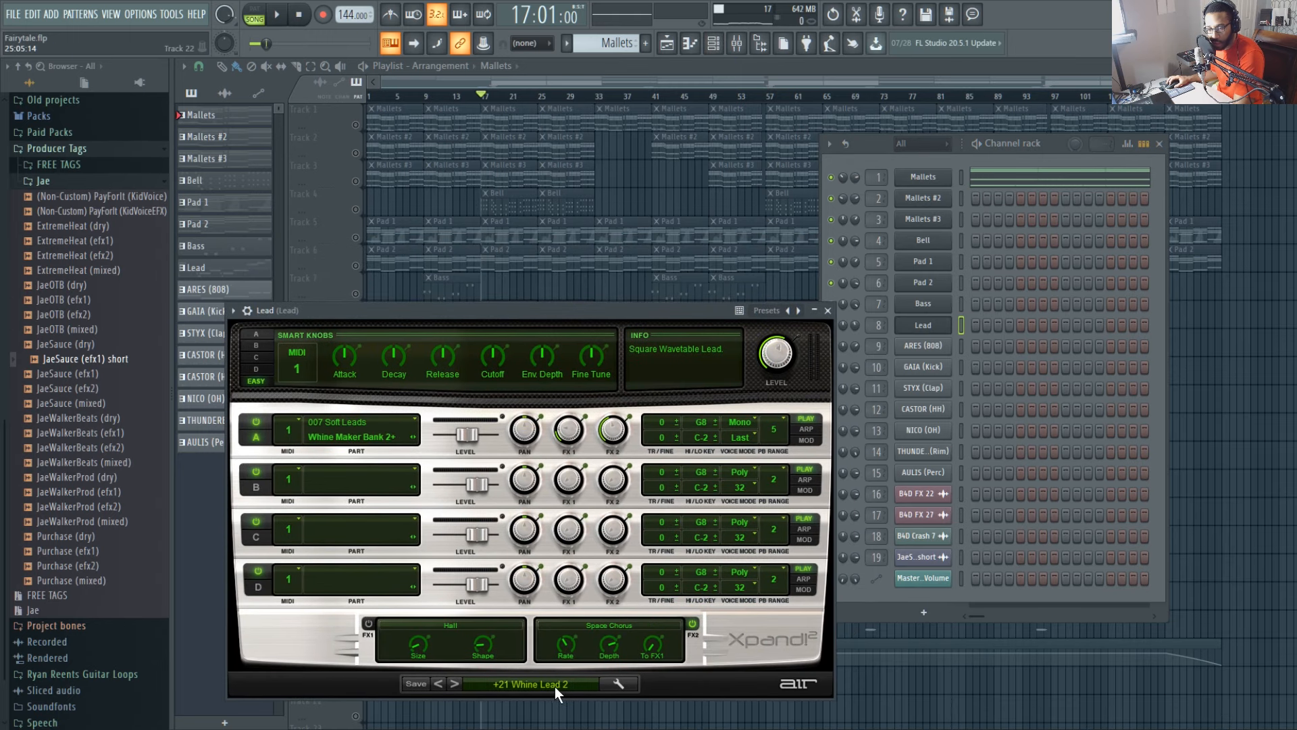
click(828, 311)
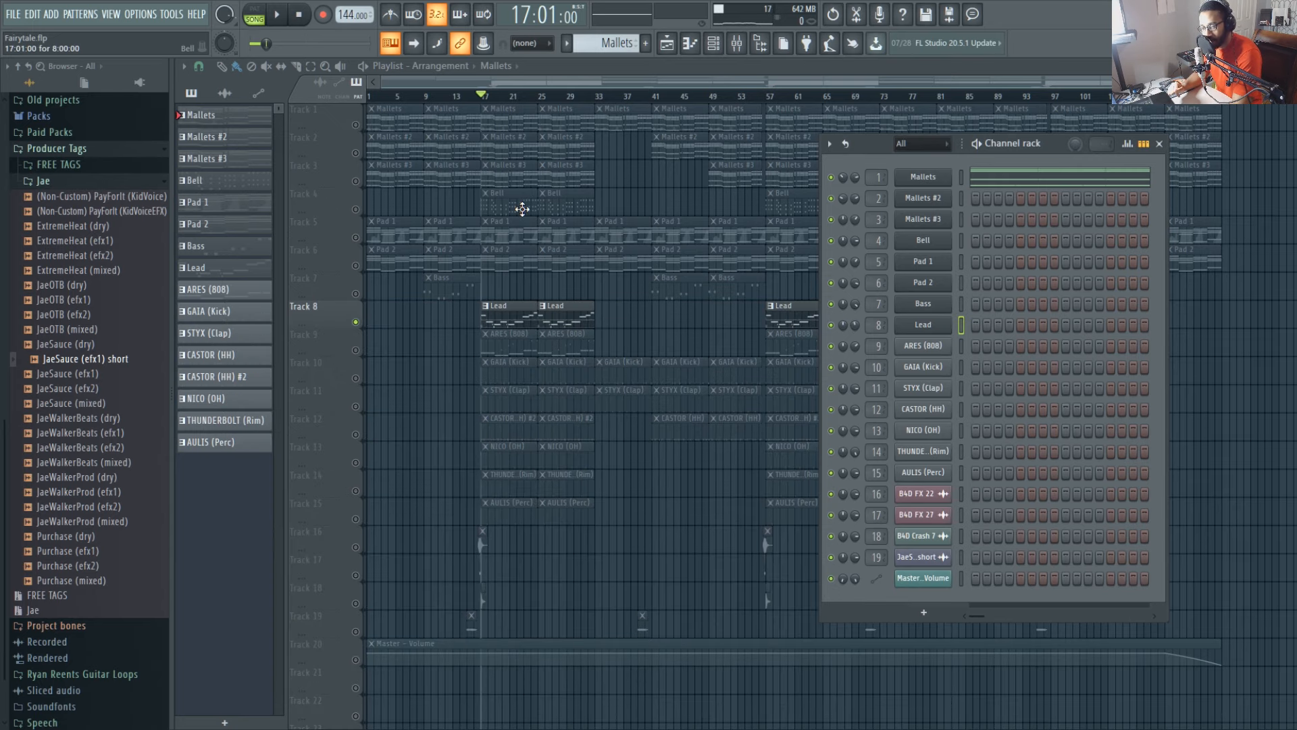
key(space)
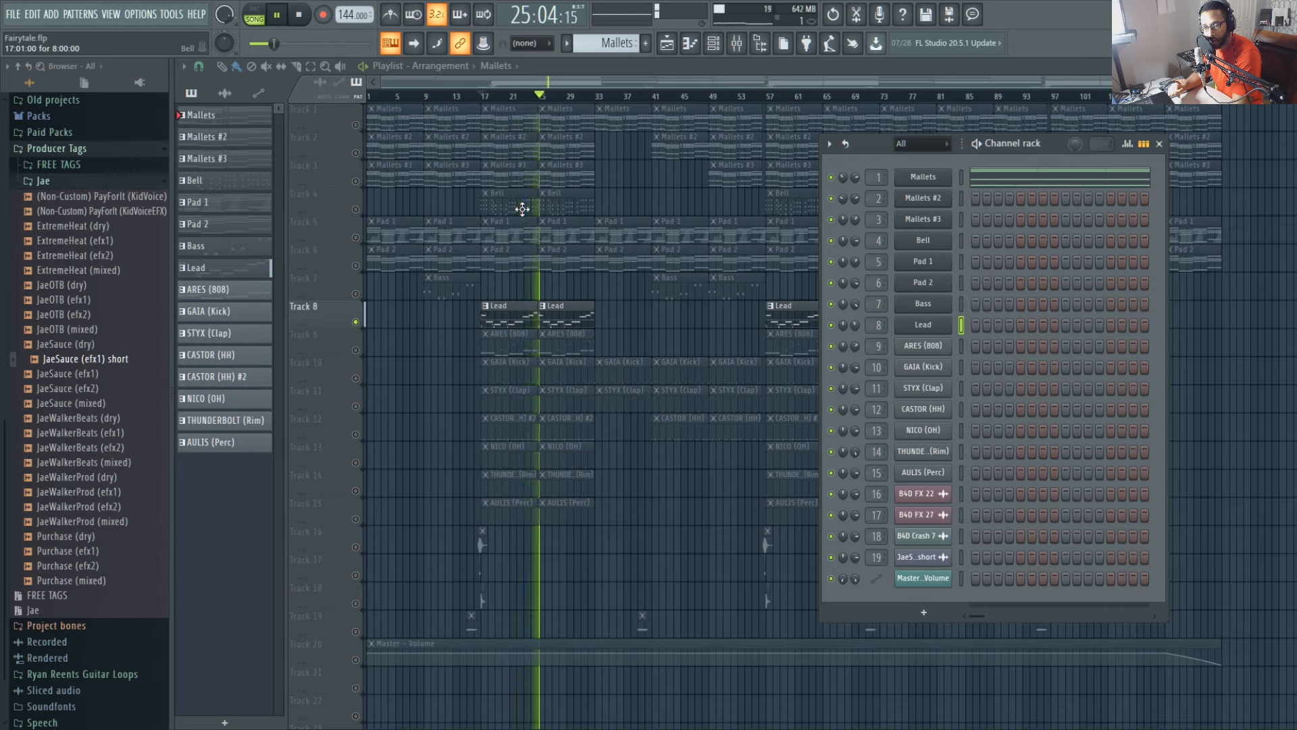
key(space)
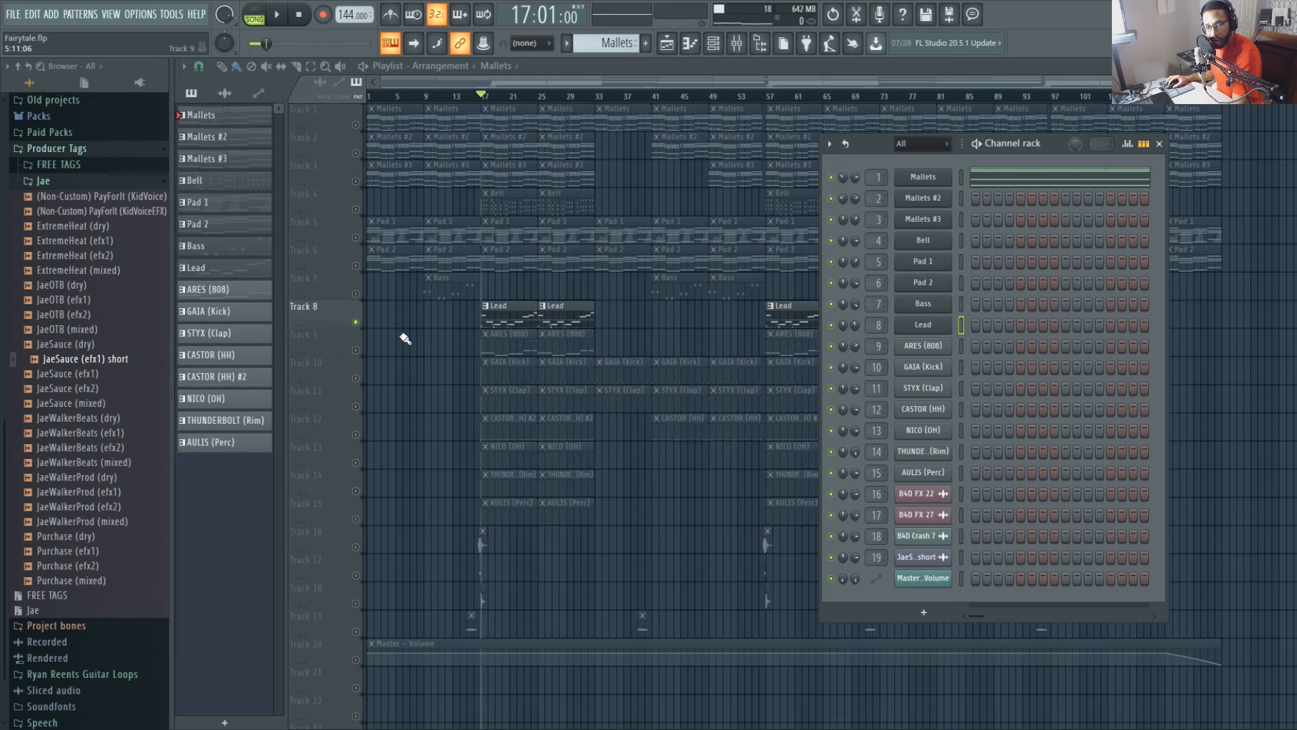
- Solo the Bass track, view its Xpand!2 preset and audition the Bass alone from bar 9
right_click(356, 295)
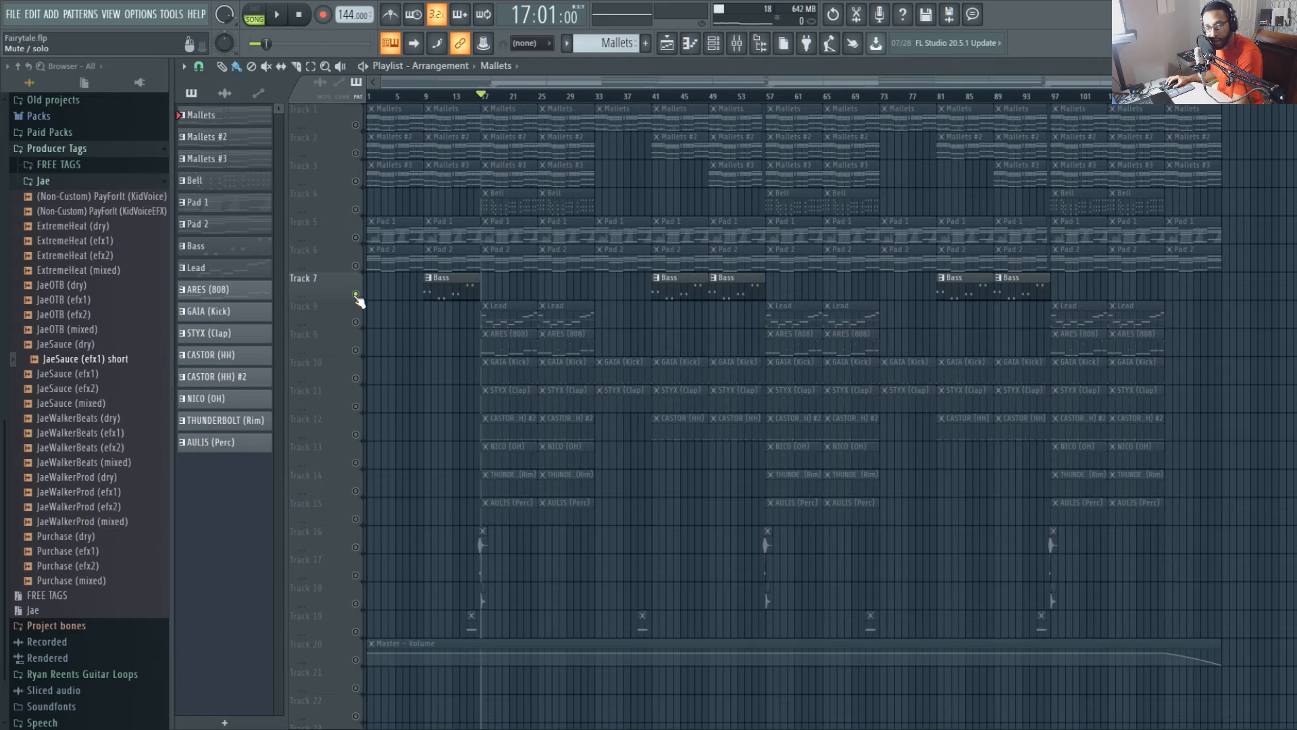
click(425, 96)
click(714, 44)
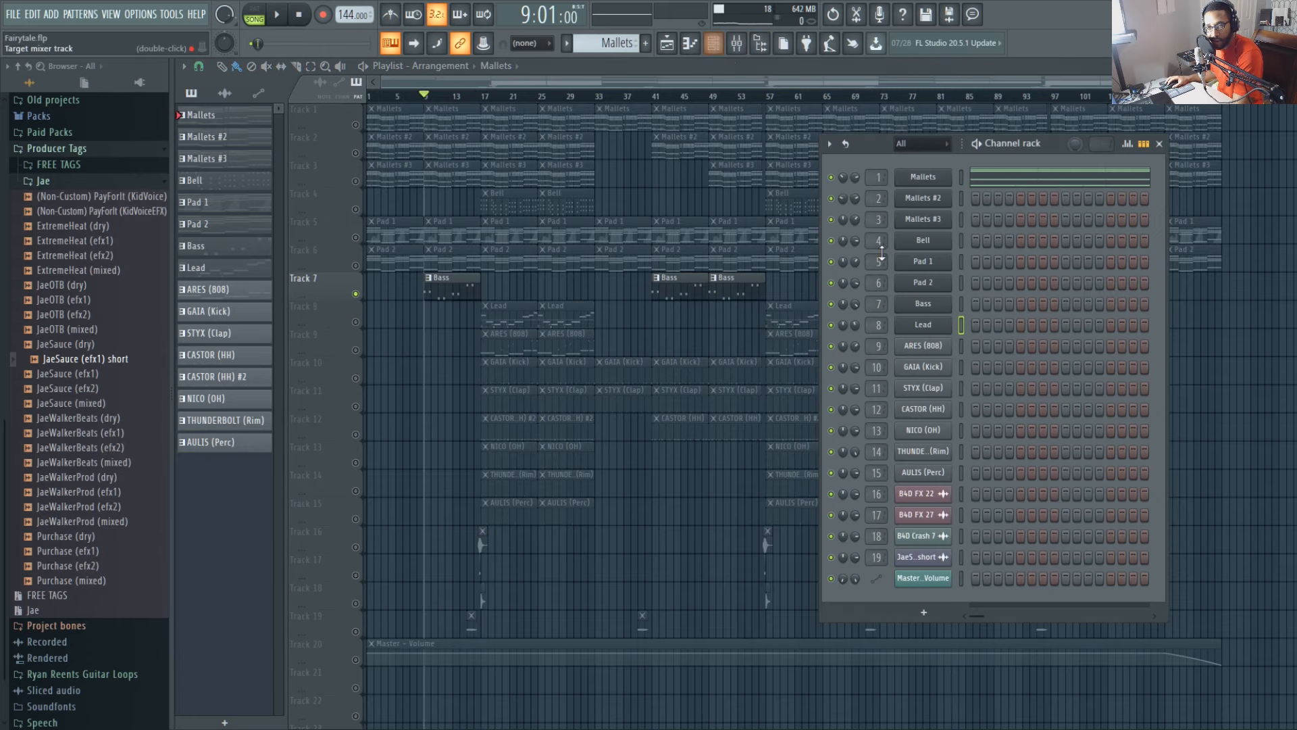
click(939, 309)
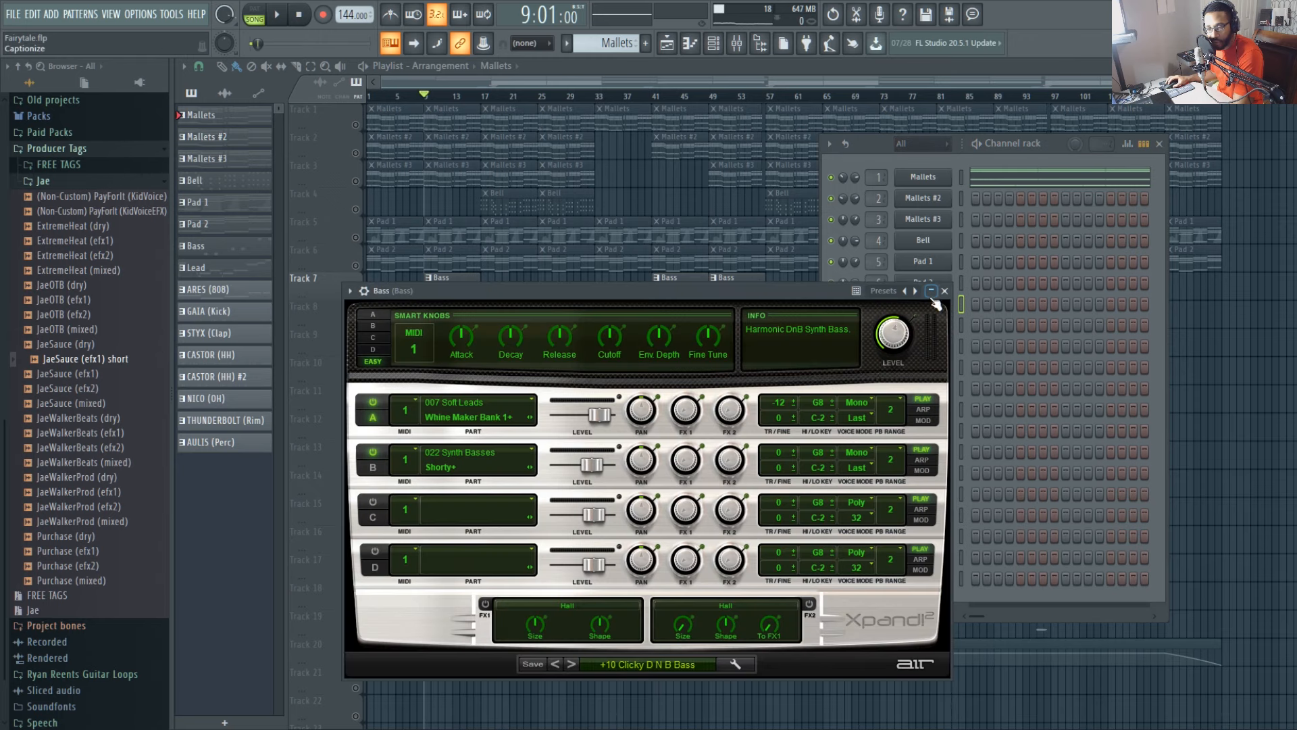
click(945, 292)
key(space)
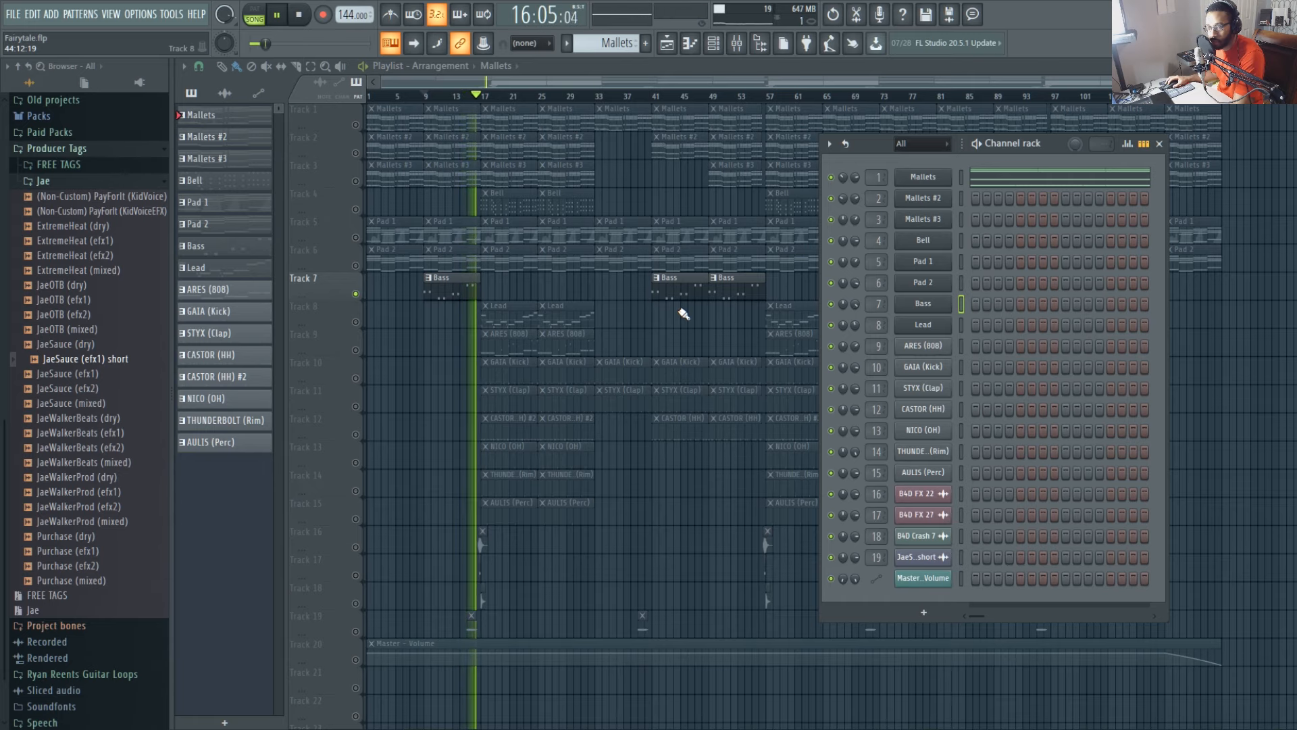
key(space)
- Close the channel rack, solo the ARES (808) track and audition it from bar 17
key(F6)
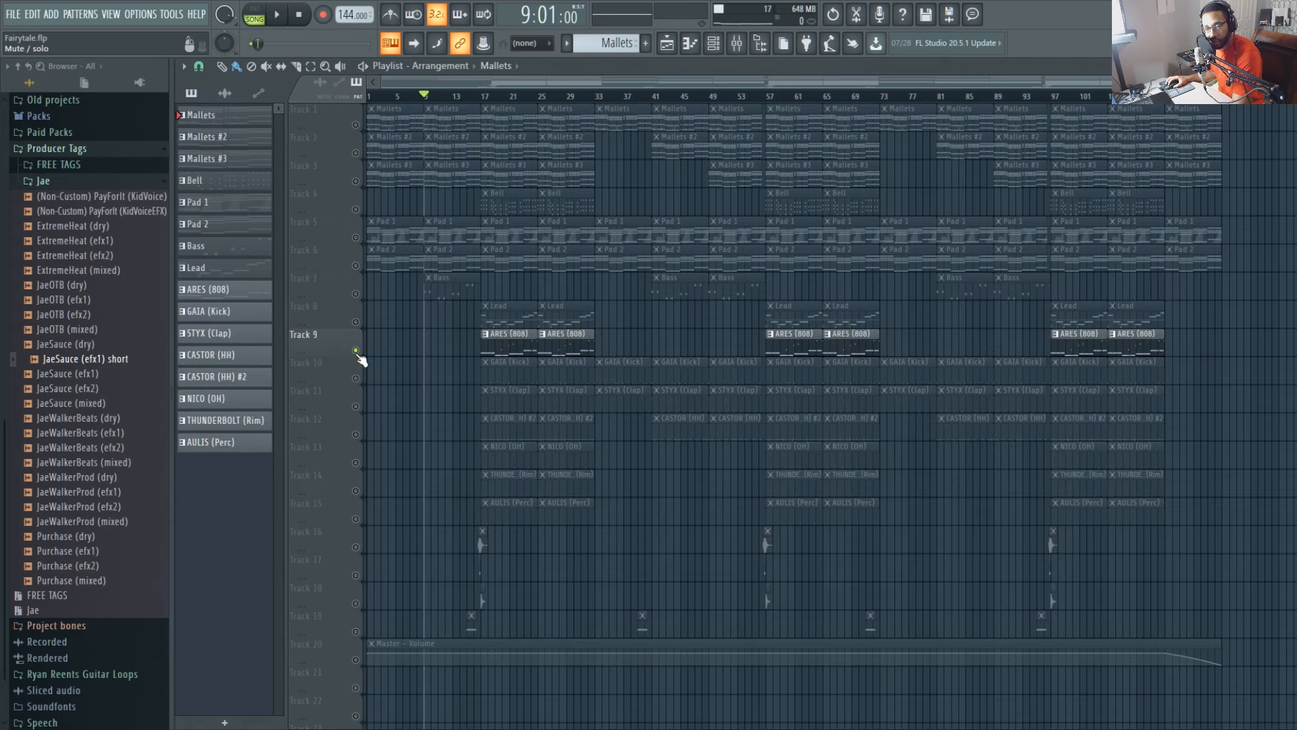
click(484, 100)
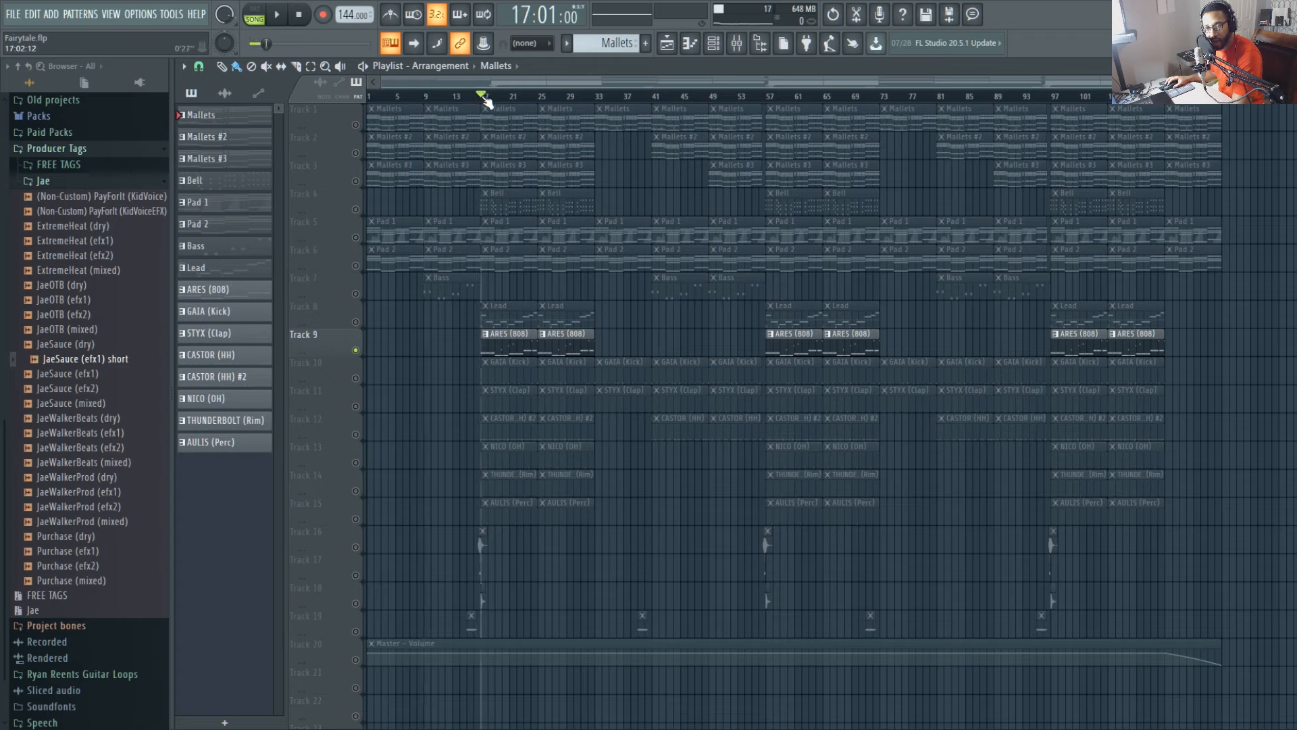
key(space)
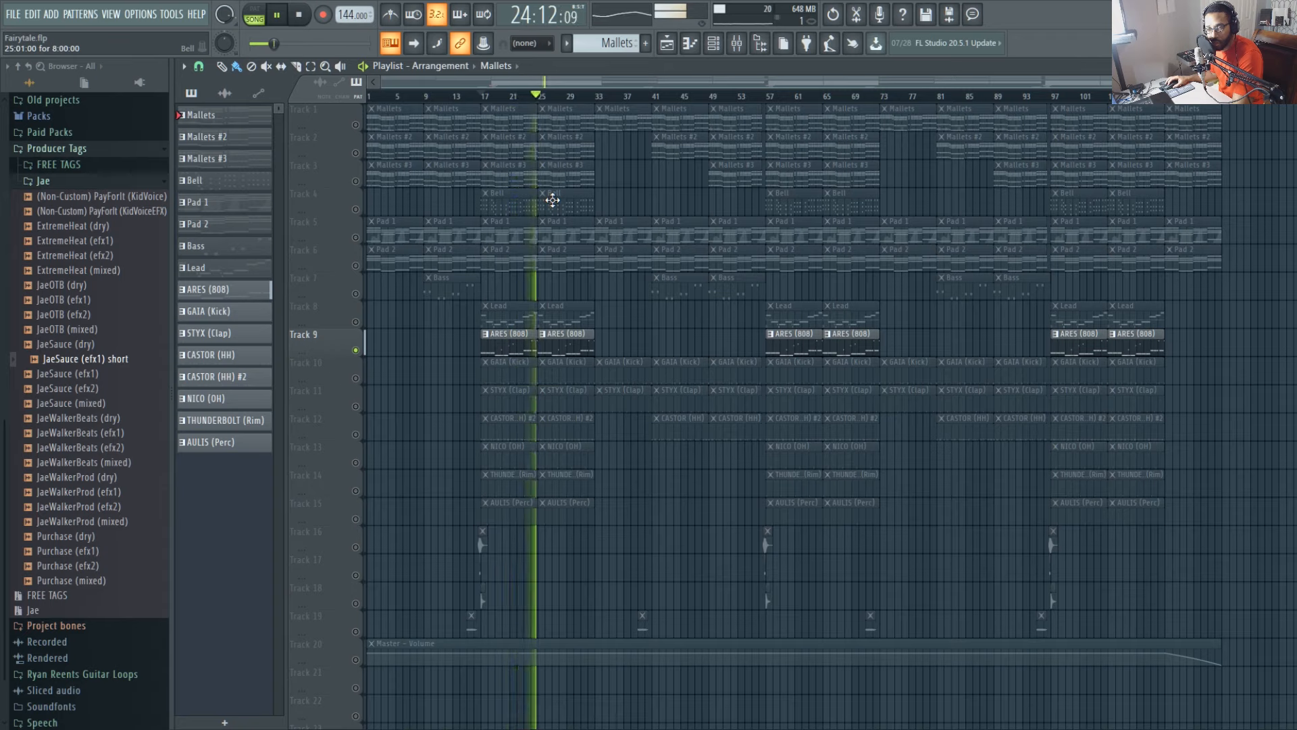
key(space)
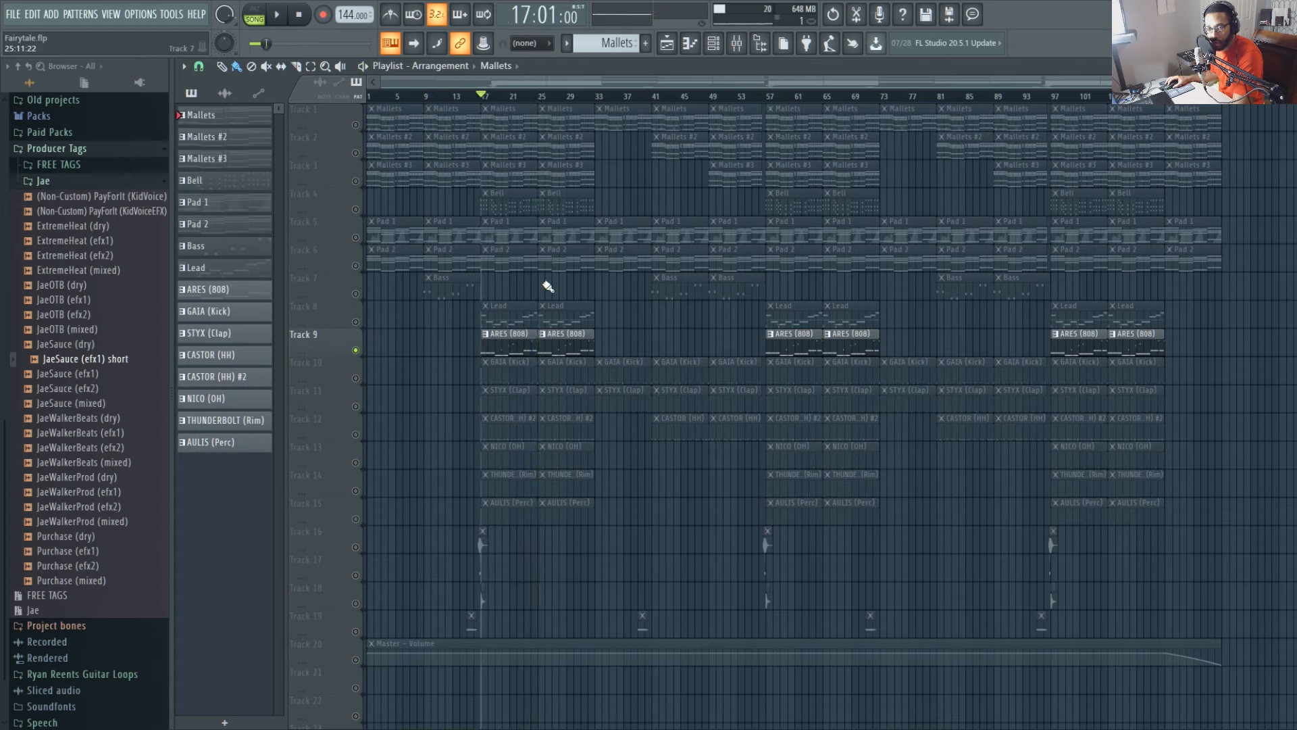
- Unmute the GAIA (Kick) track, show the Olympus Drumkit inside the Jae Walker Drumkits folder, and play the kick with the 808
click(356, 378)
click(59, 183)
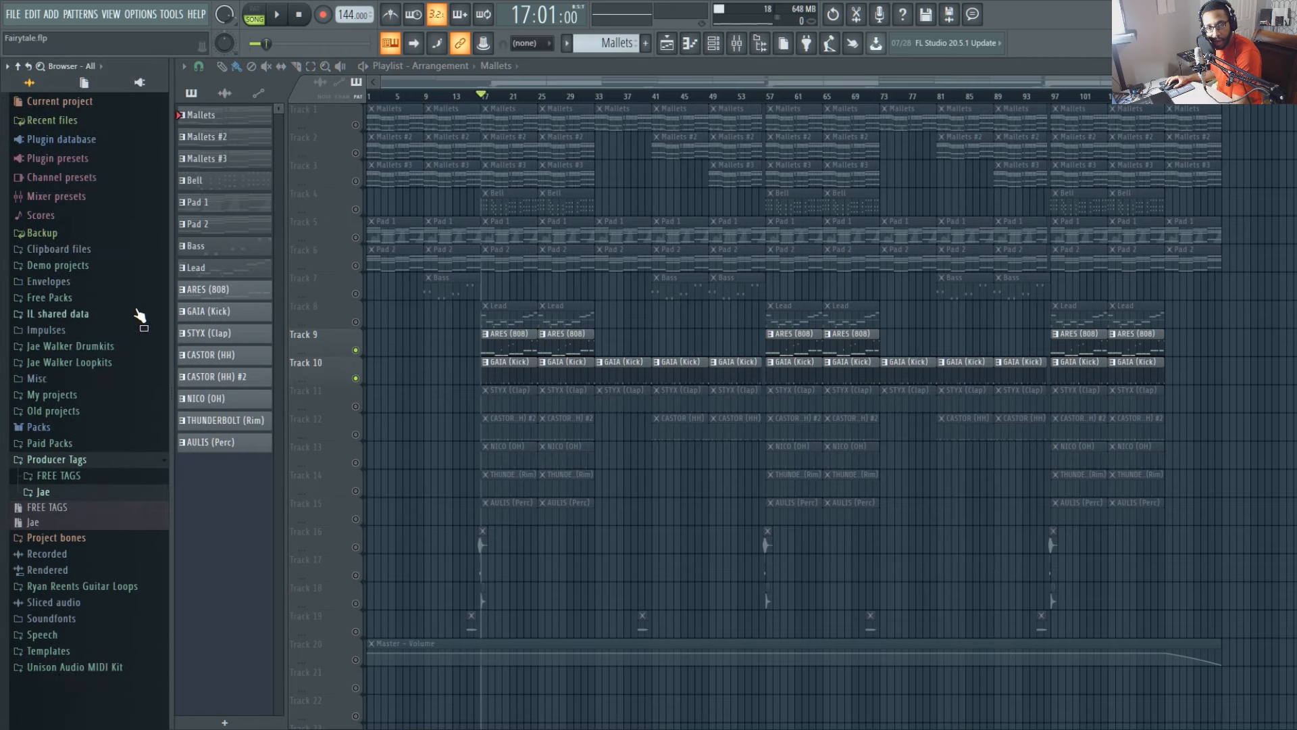
click(82, 347)
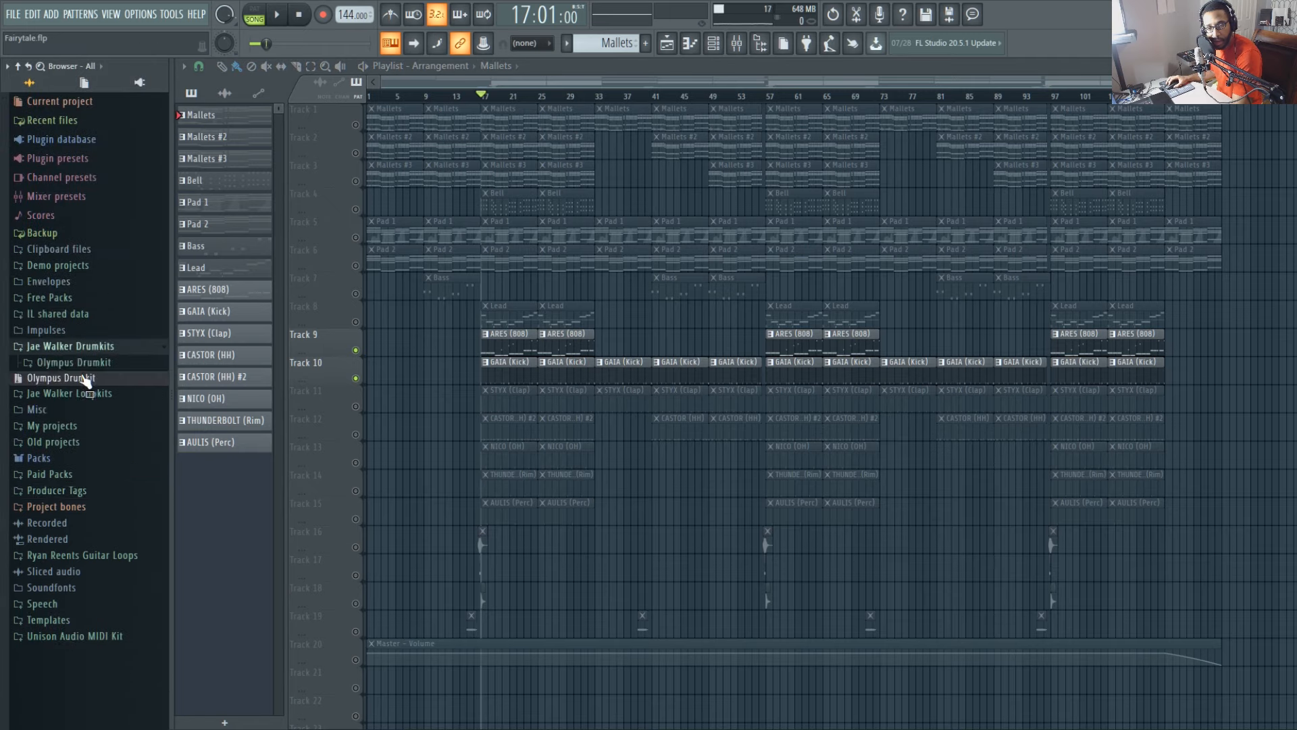
click(101, 348)
key(space)
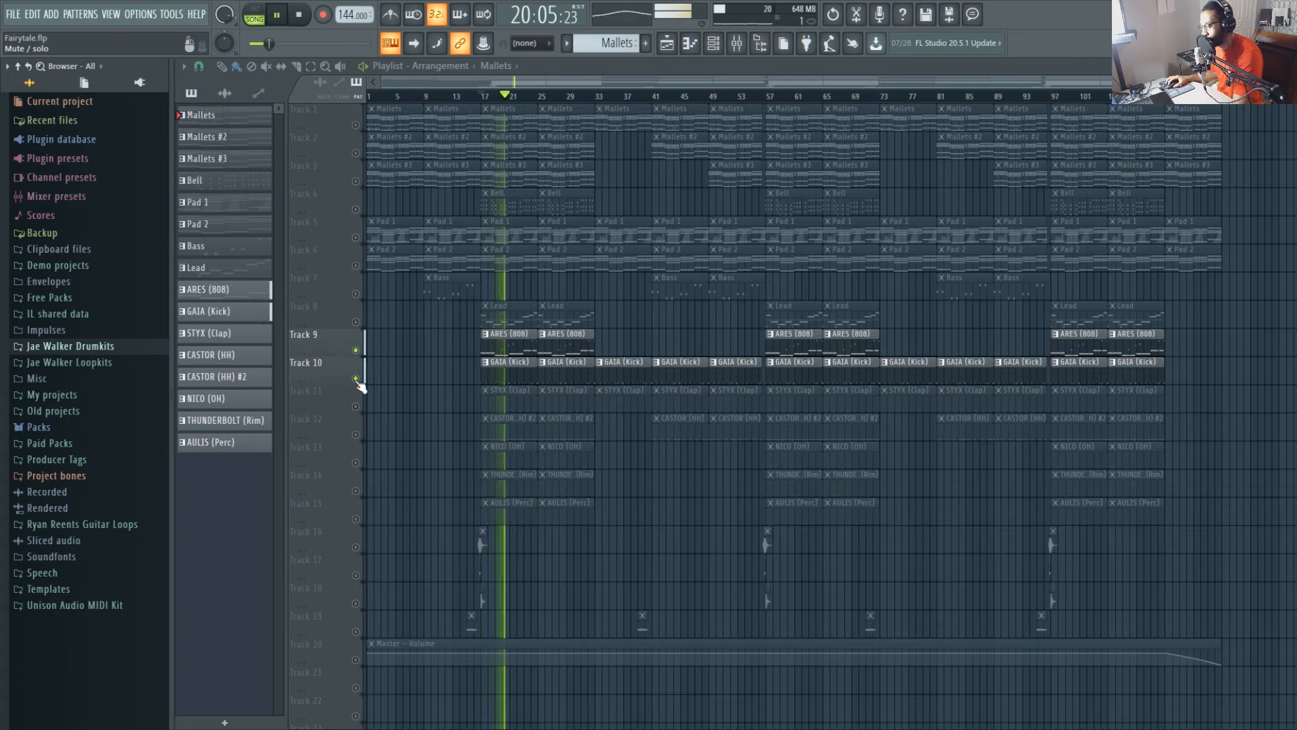
key(space)
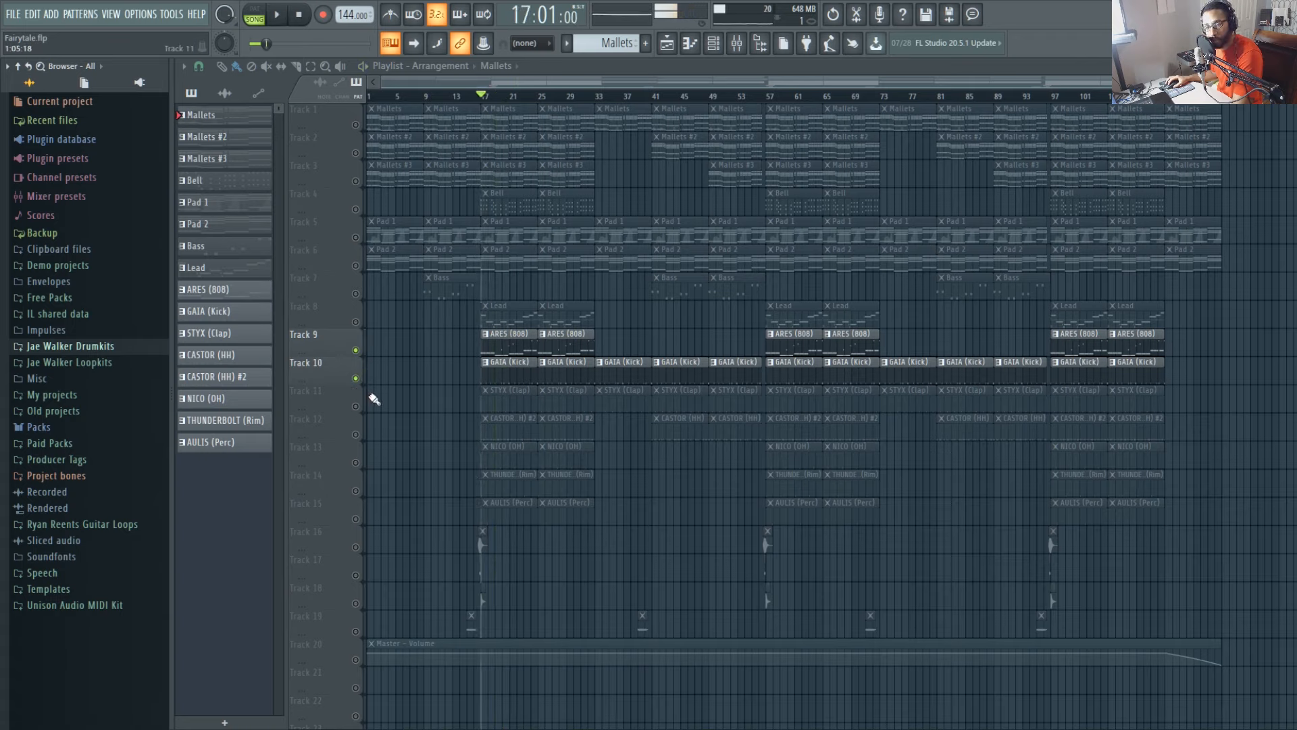
- Unmute the STYX (Clap) track and play it together with the 808 and kick from bar 17
click(356, 409)
key(space)
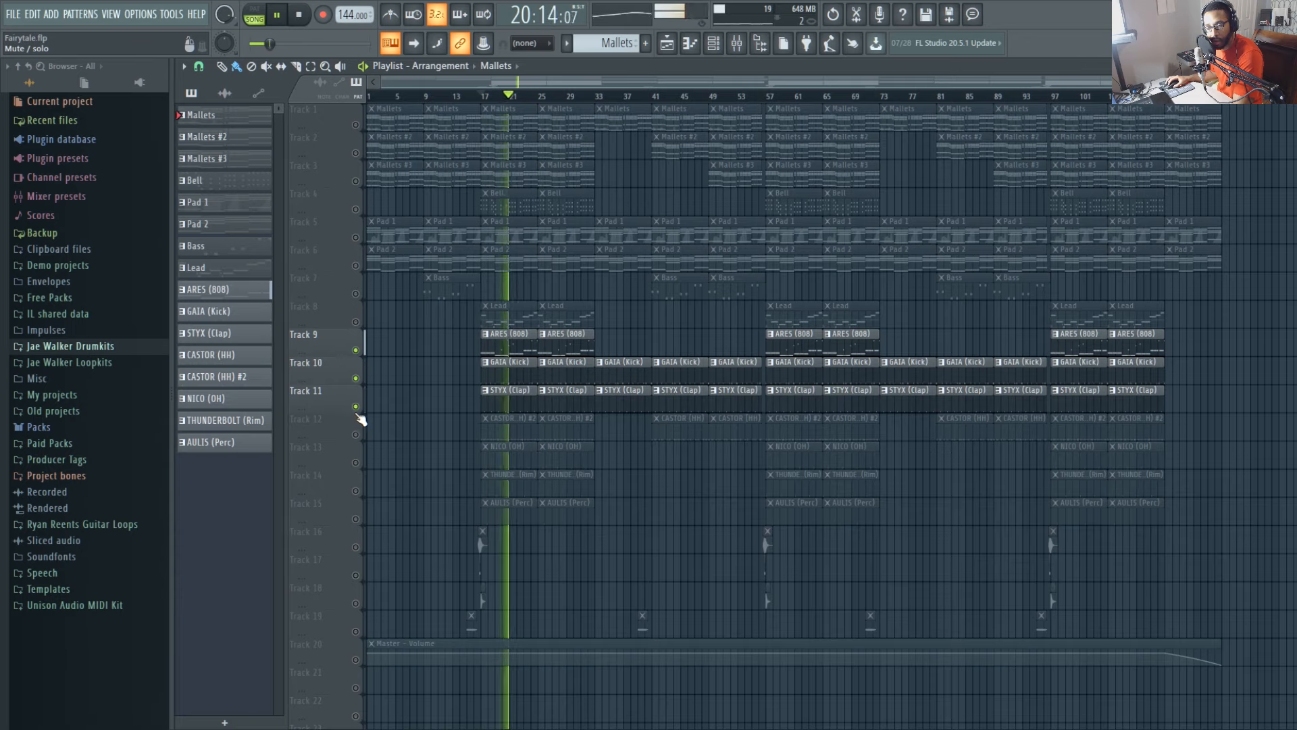
key(space)
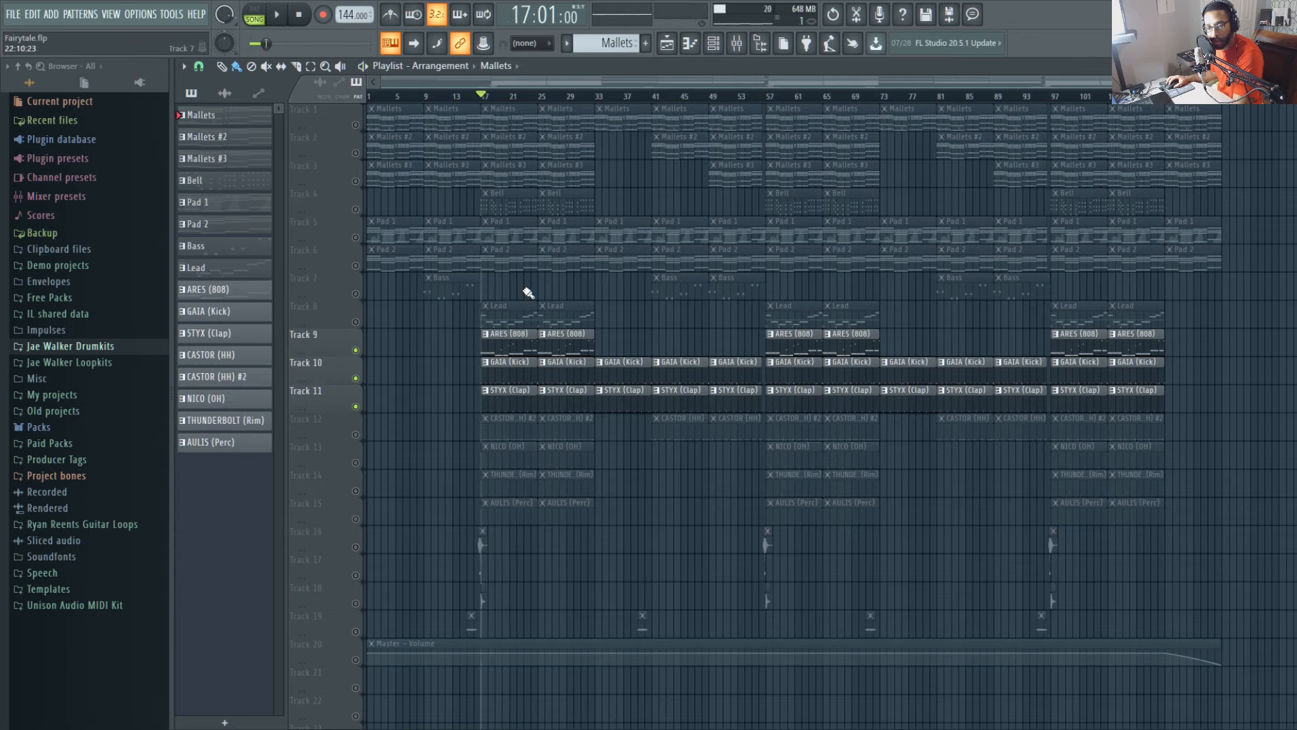
- Solo the CASTOR (HH) hi-hat track and play it alone from bar 41
click(656, 98)
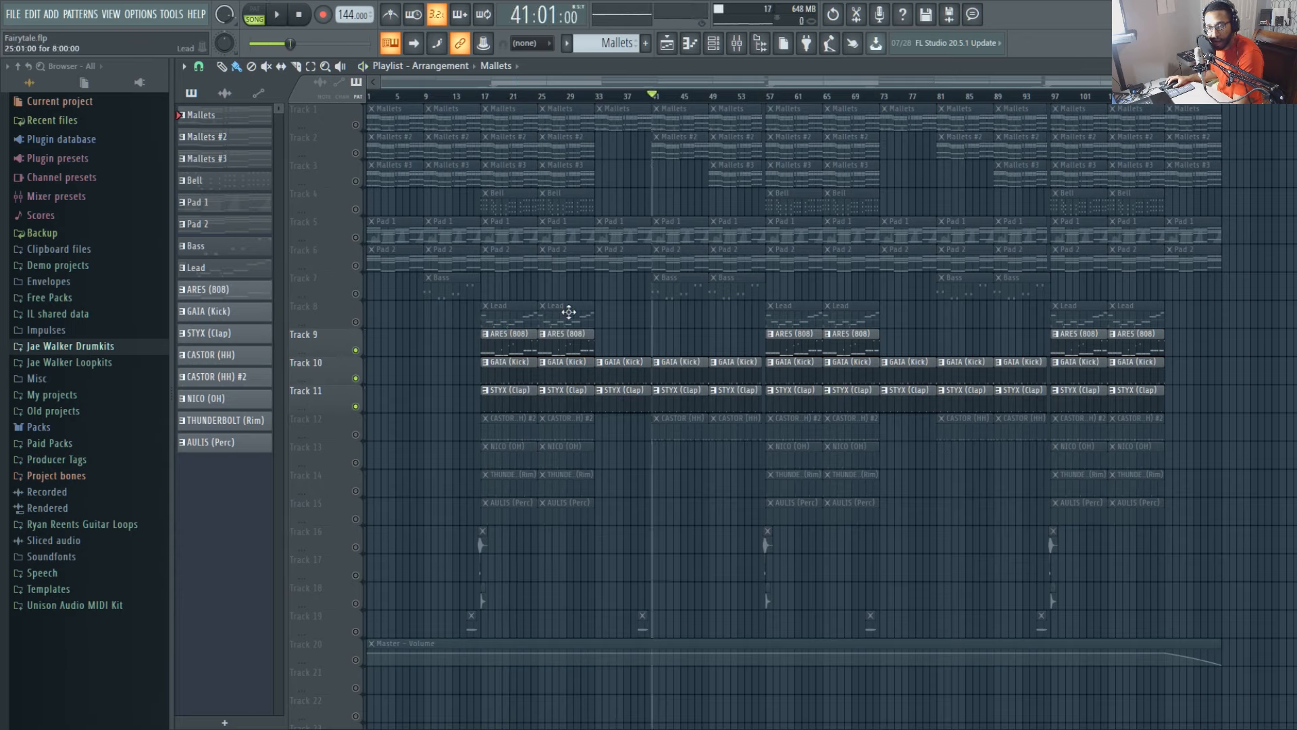
click(356, 434)
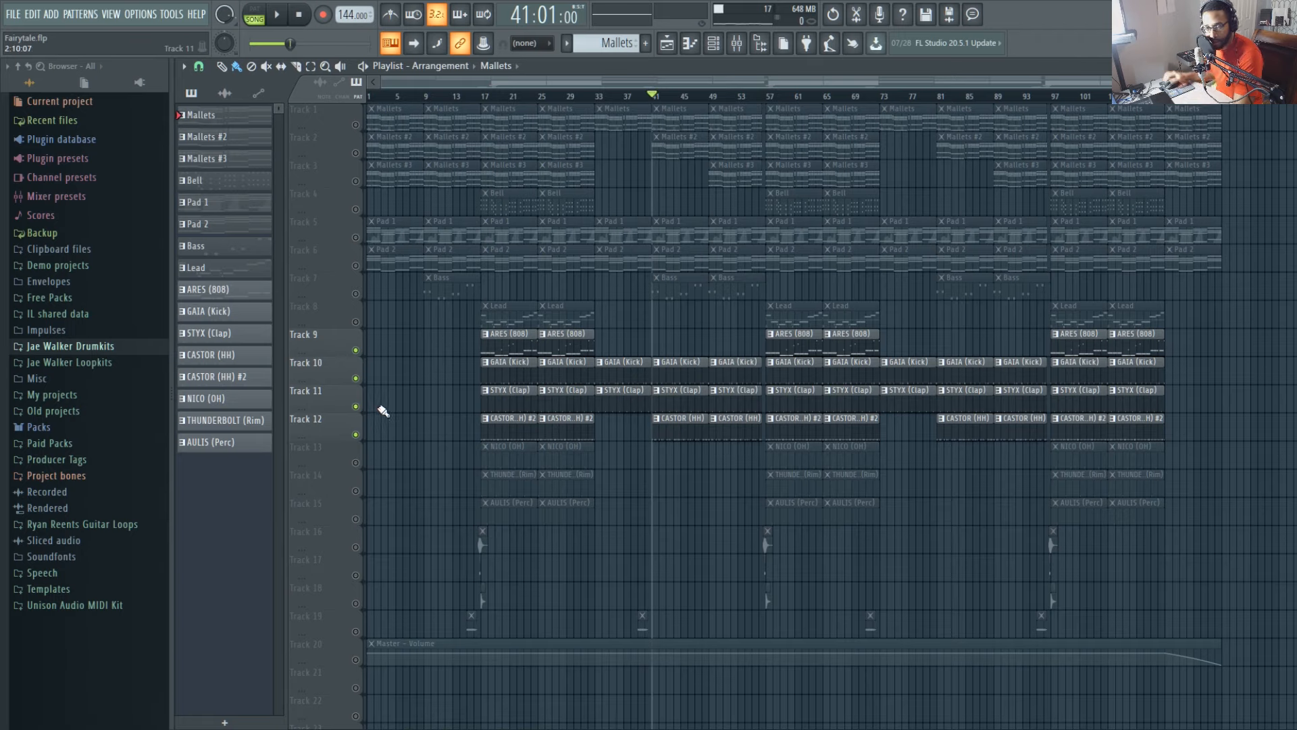
right_click(355, 434)
key(space)
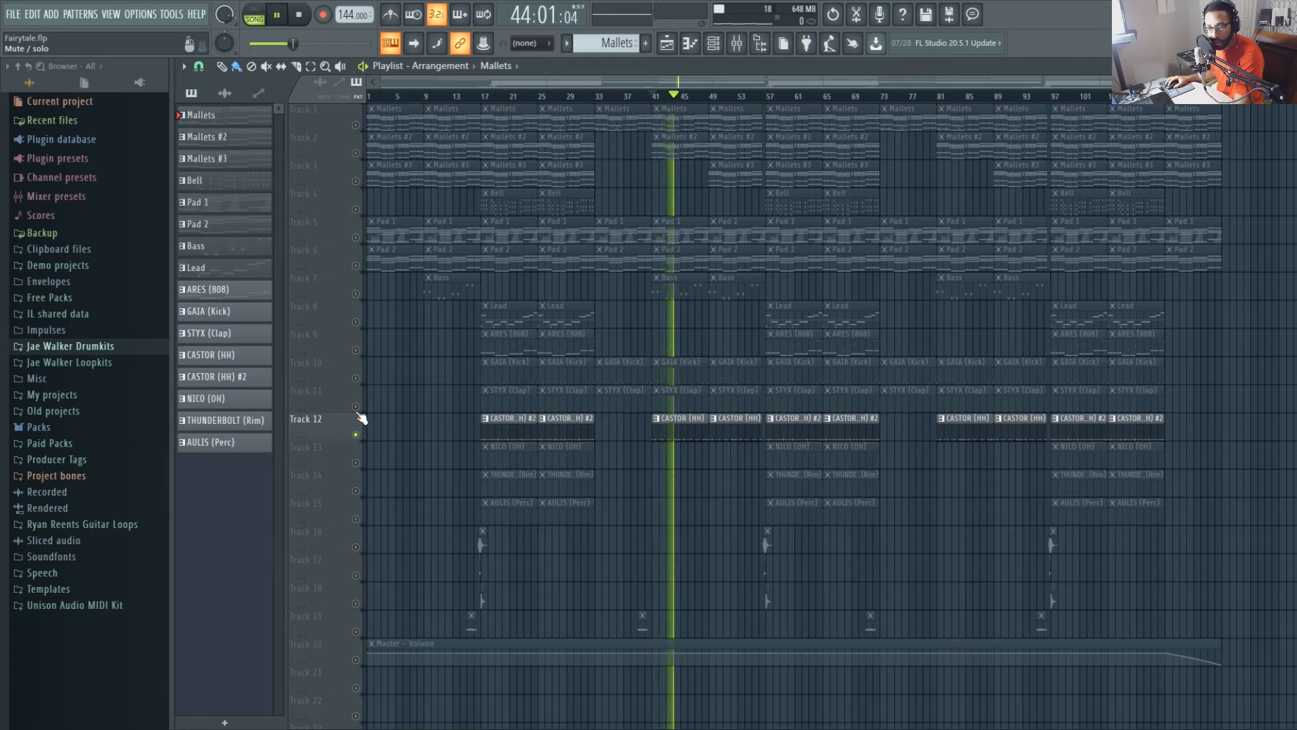
- Bring the clap, kick and 808 tracks back in alongside the playing hi-hats, listen to the combination and stop playback
click(356, 406)
click(356, 378)
click(357, 351)
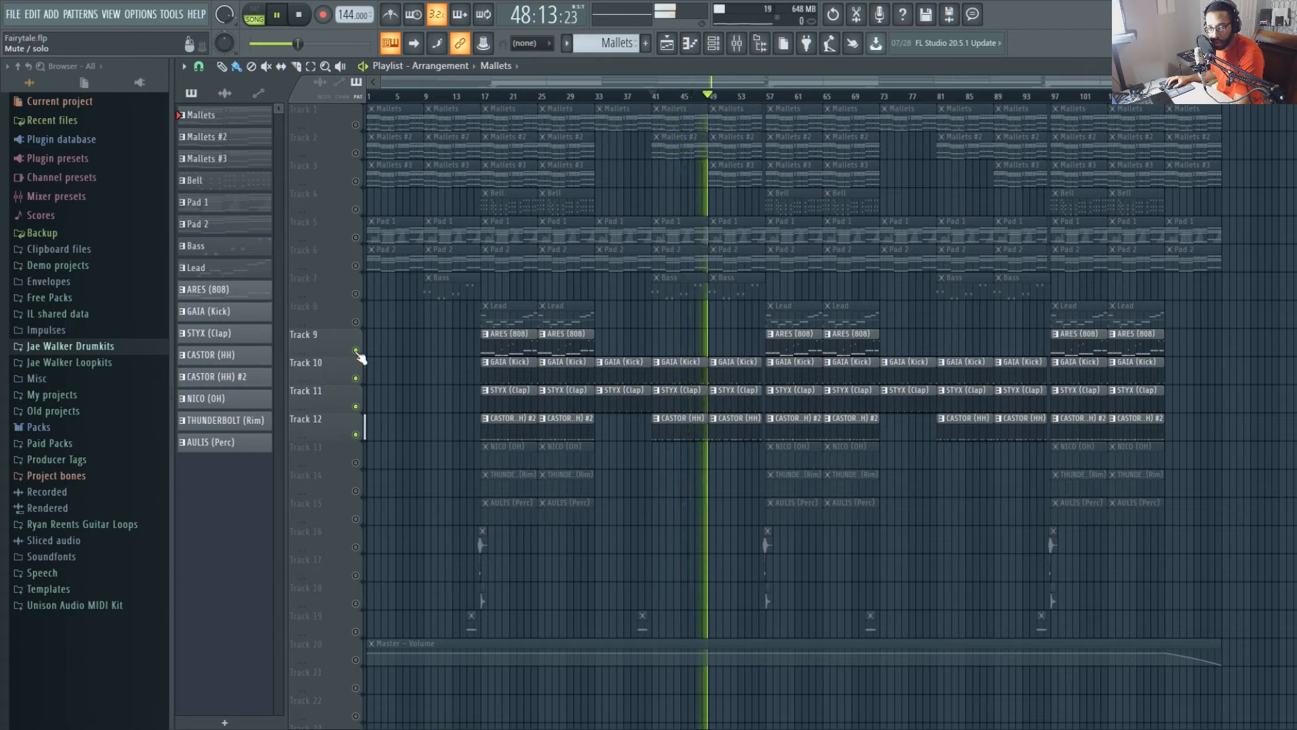
key(space)
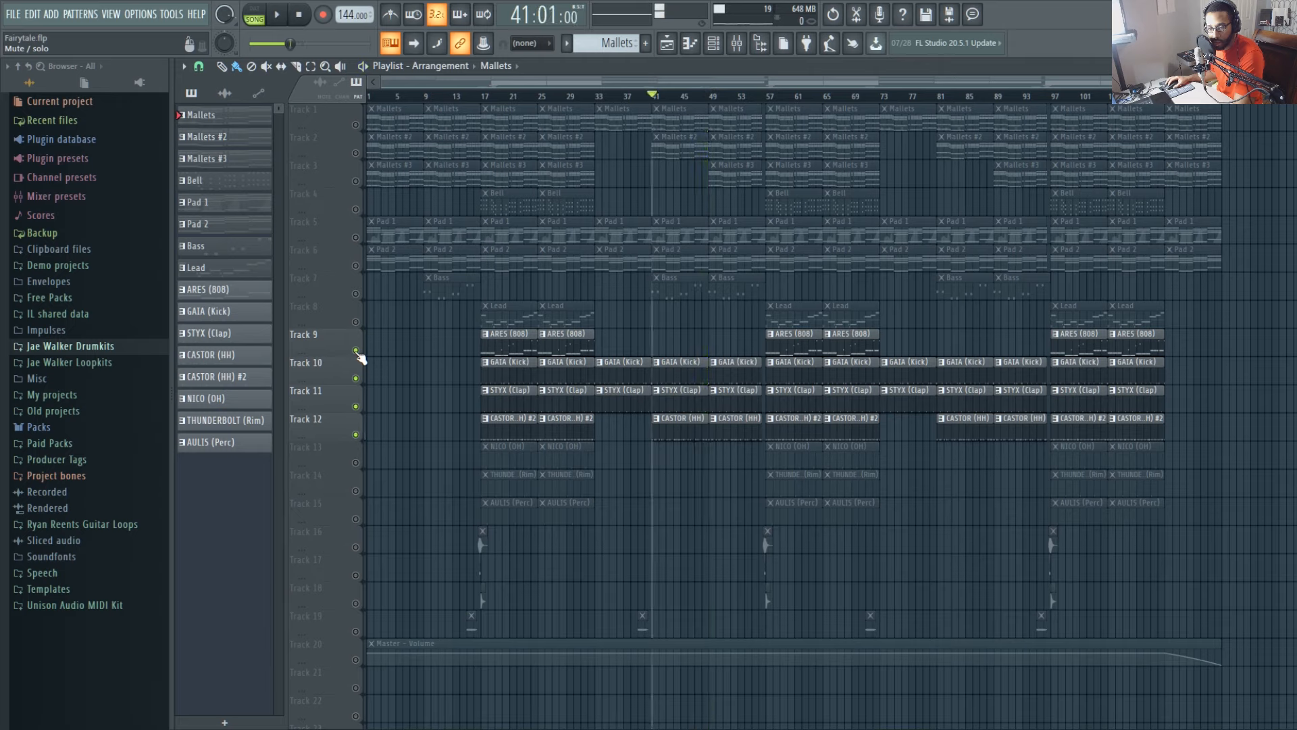
- View the CASTOR (HH) #2 notes in the piano roll, close it and play the 808, kick, clap and hi-hats from bar 17
click(483, 97)
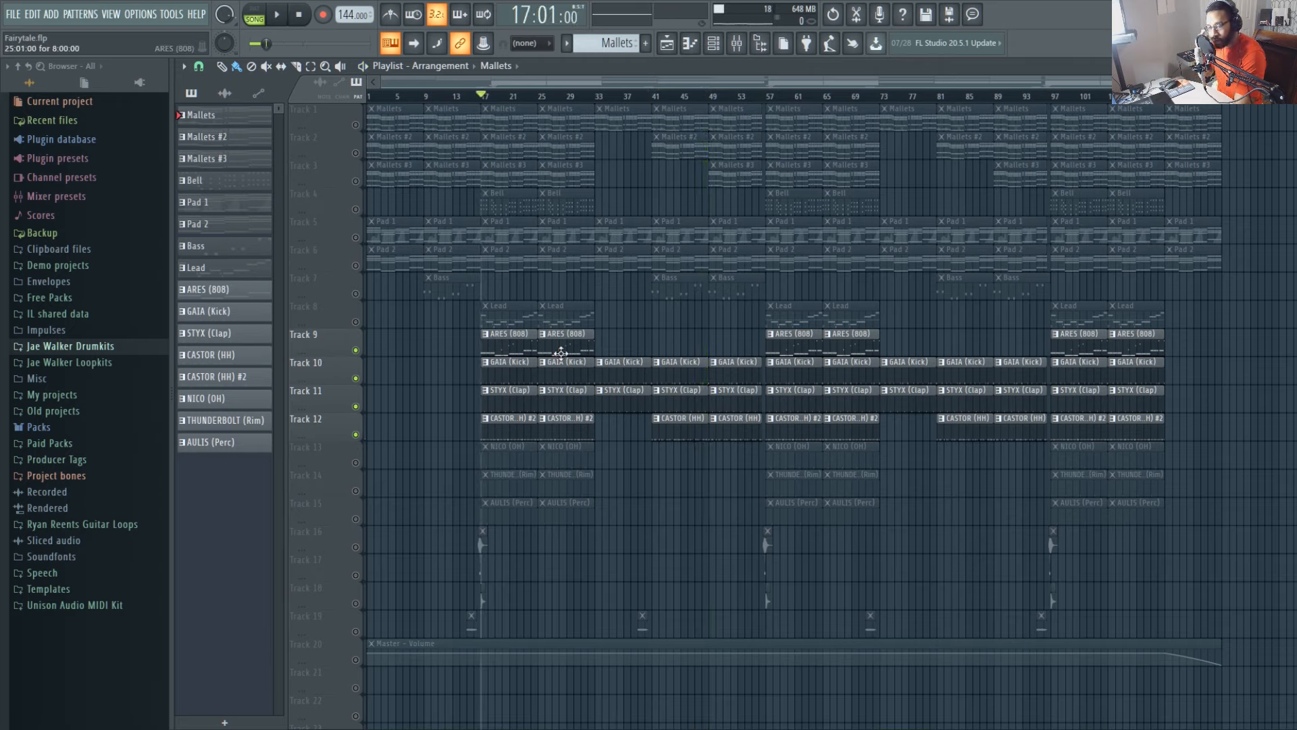
double_click(527, 435)
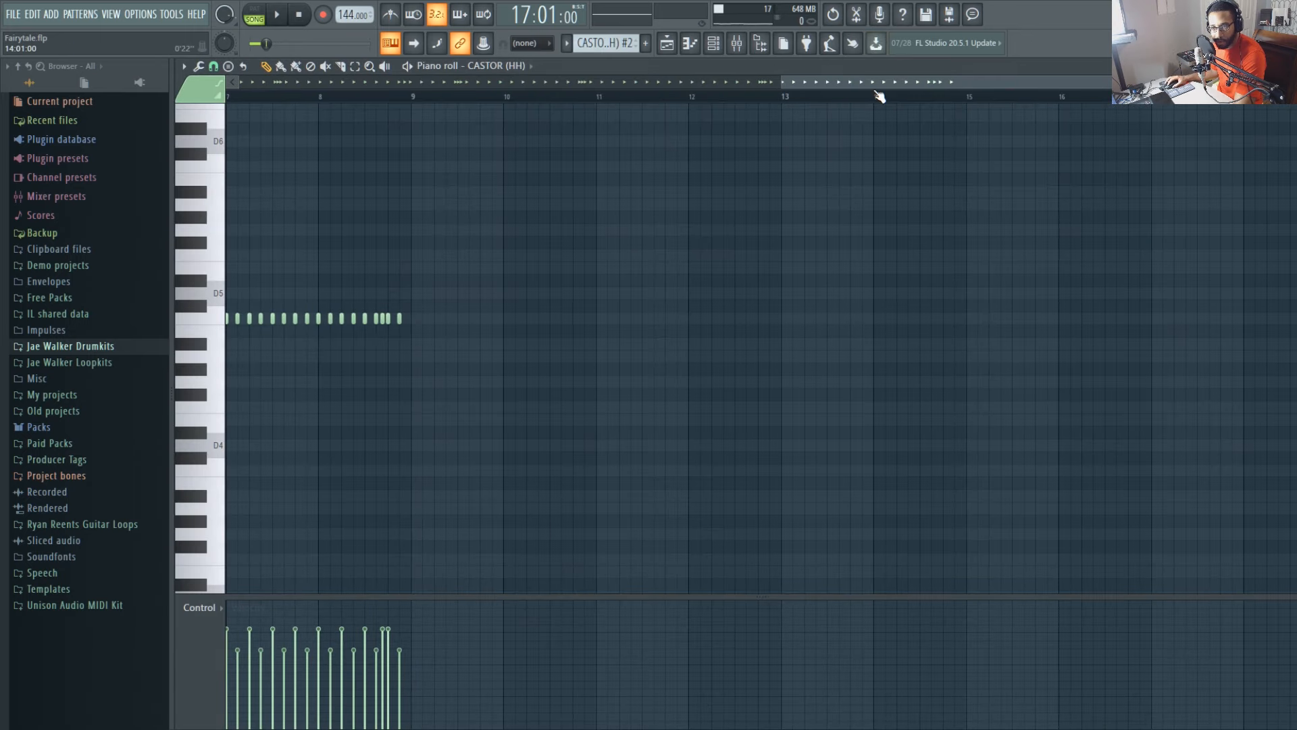
drag(882, 85, 211, 122)
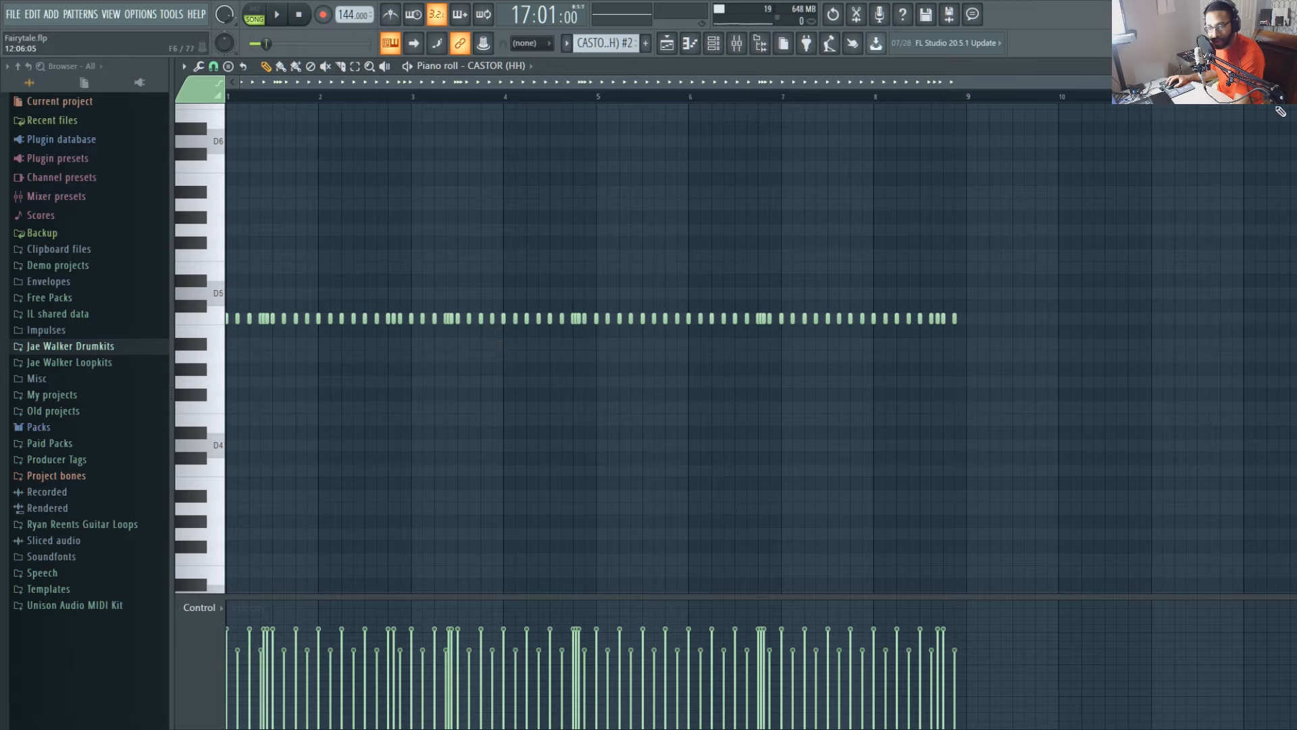
click(1289, 66)
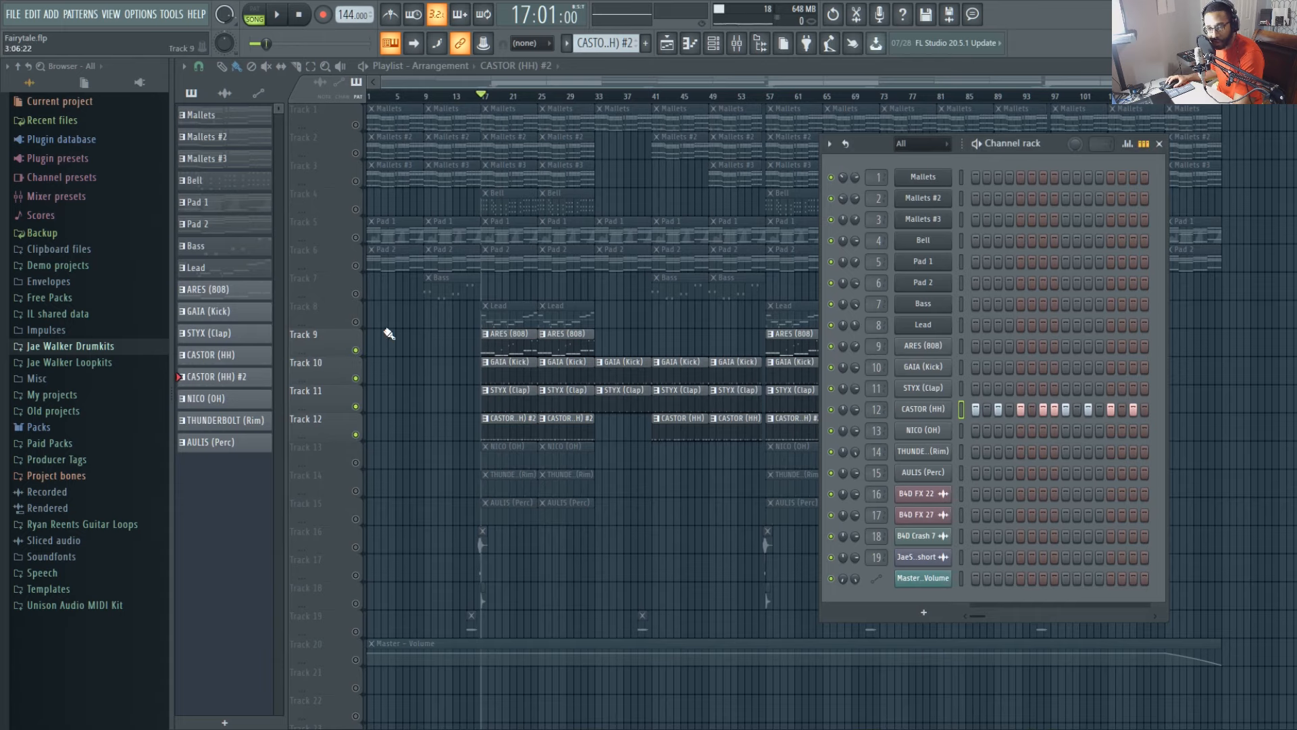
key(space)
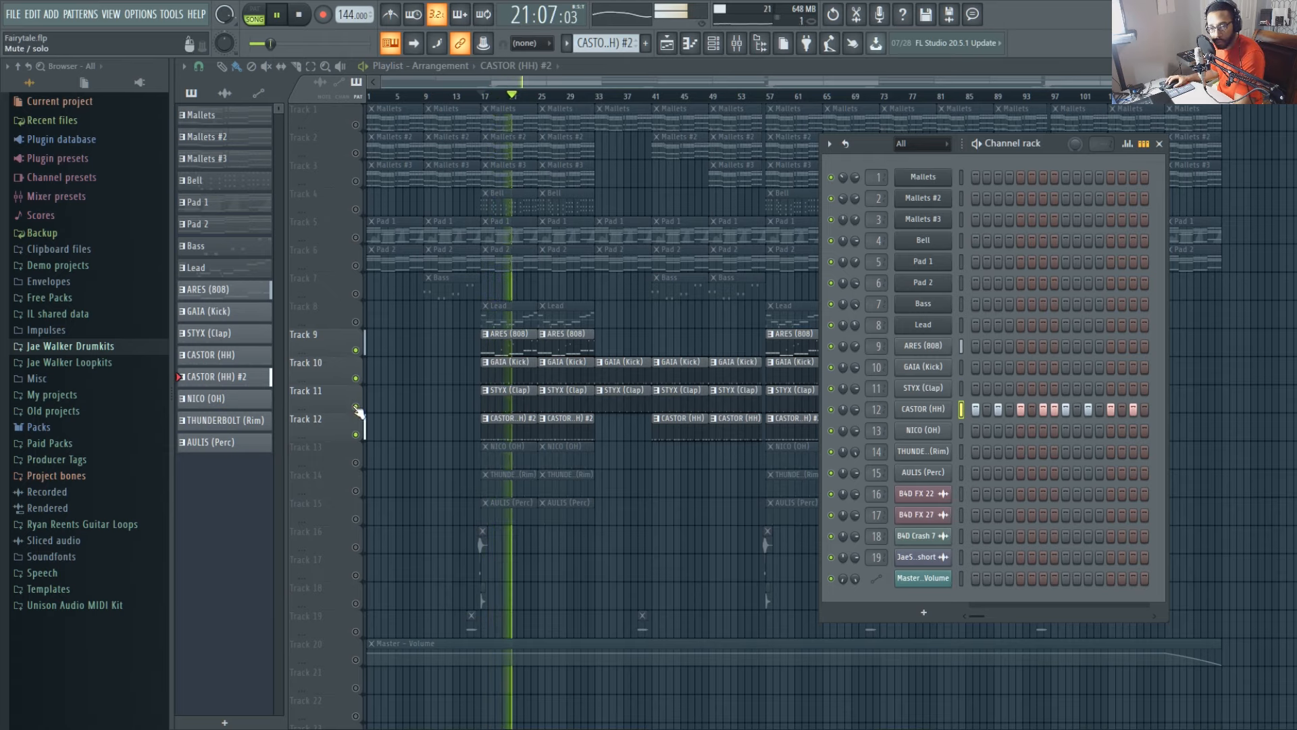
- Add the NICO (OH), AULIS (Perc) and THUNDERBOLT (Rim) tracks to the active drums and play them all together from bar 17
key(space)
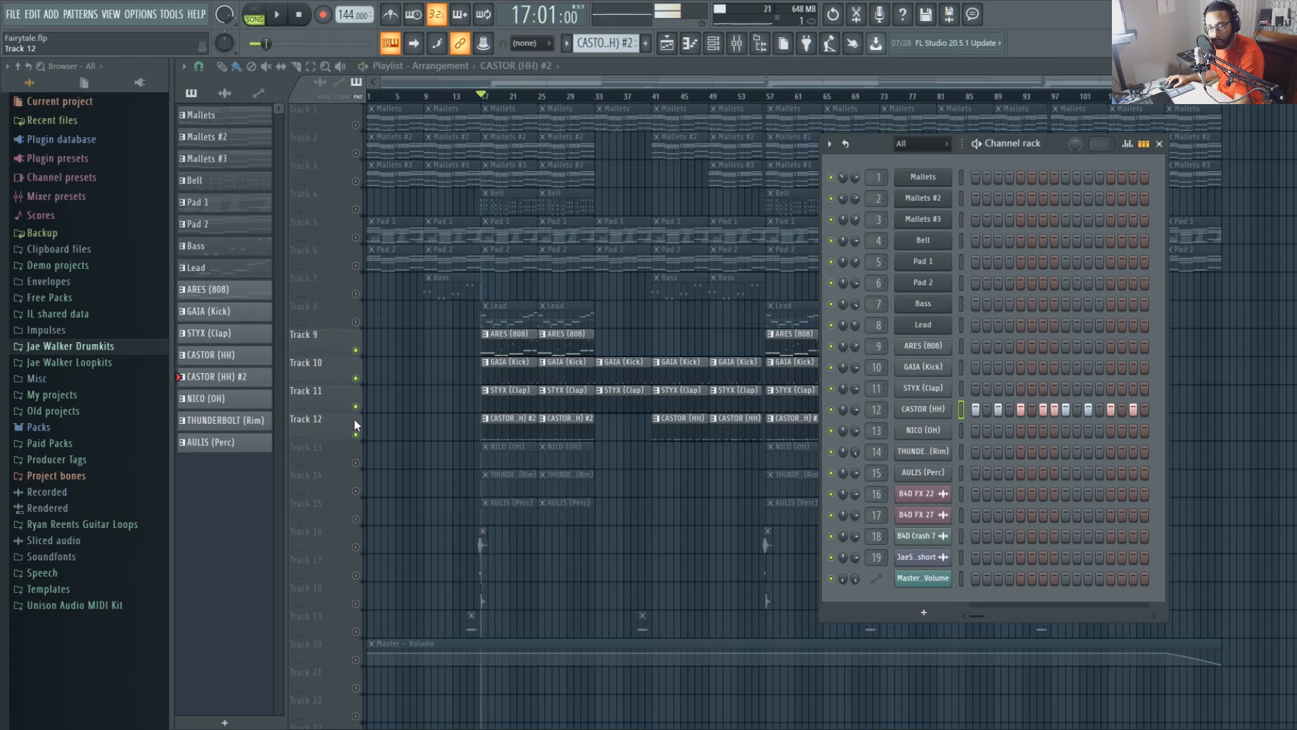
click(355, 463)
key(F6)
click(356, 519)
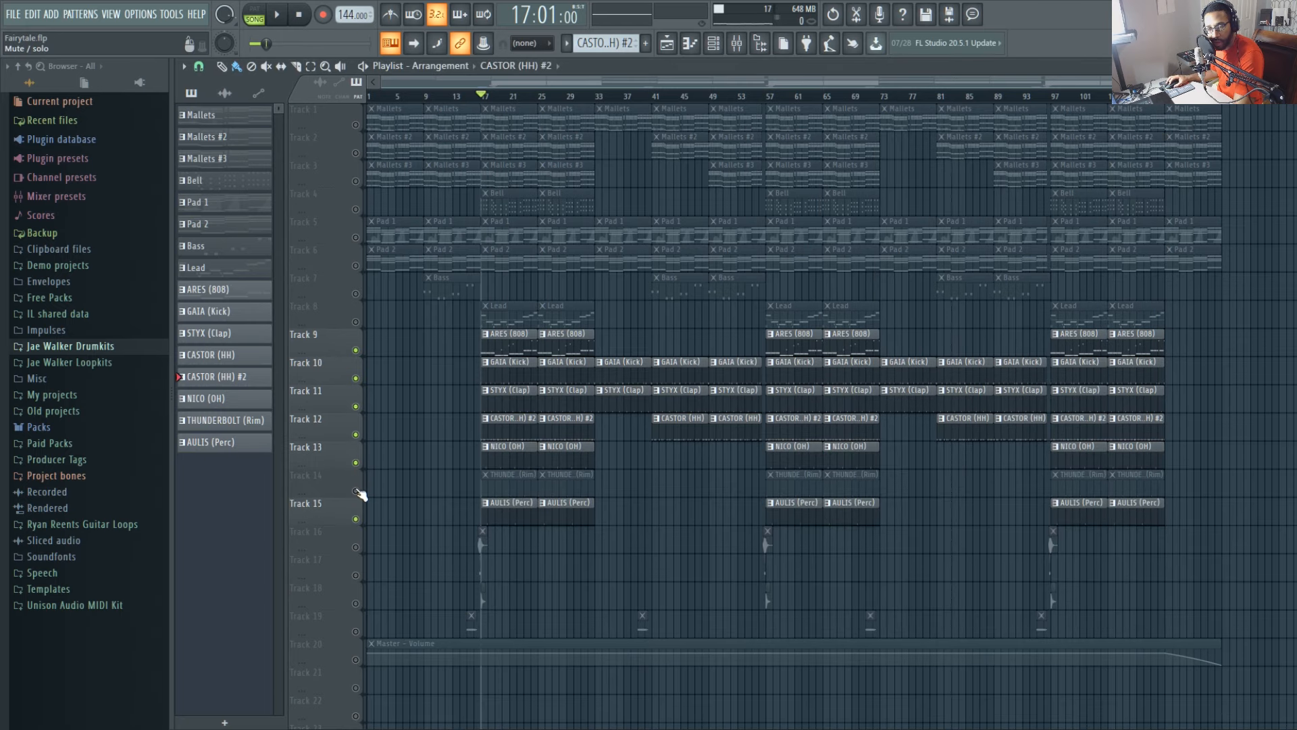
click(356, 491)
key(space)
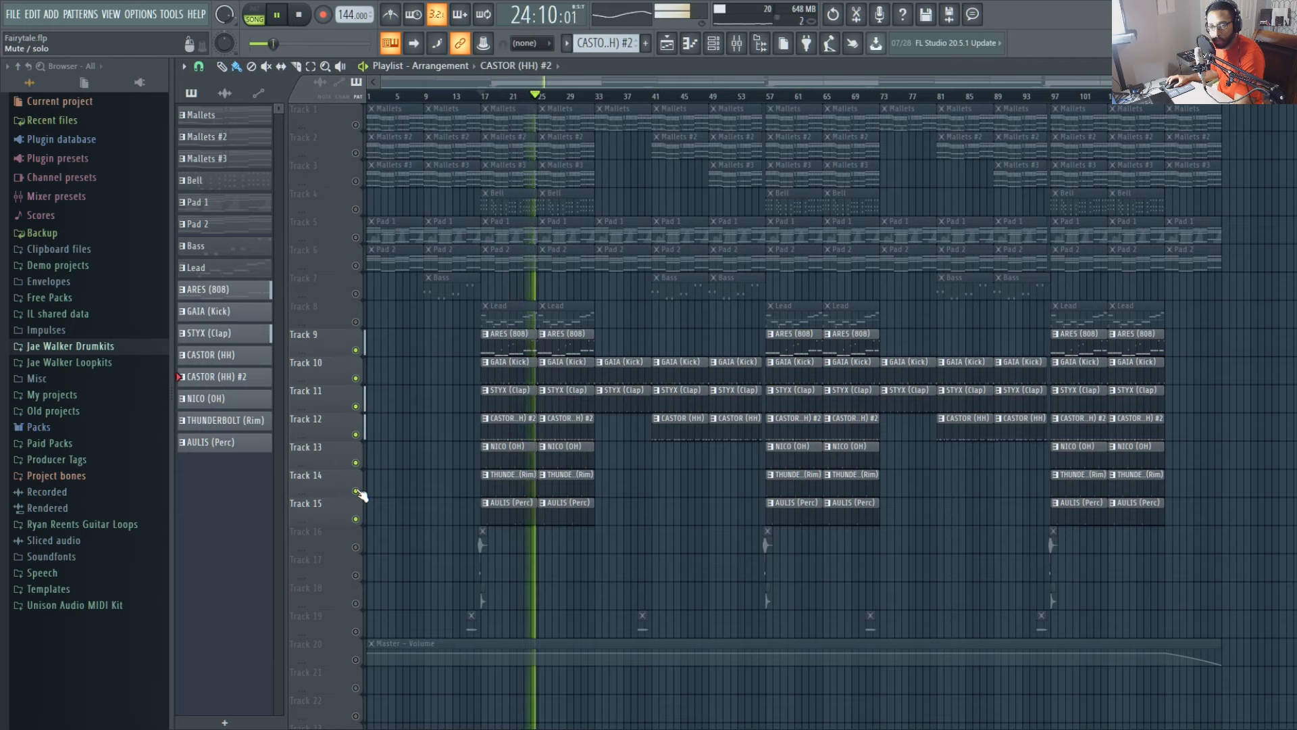
key(space)
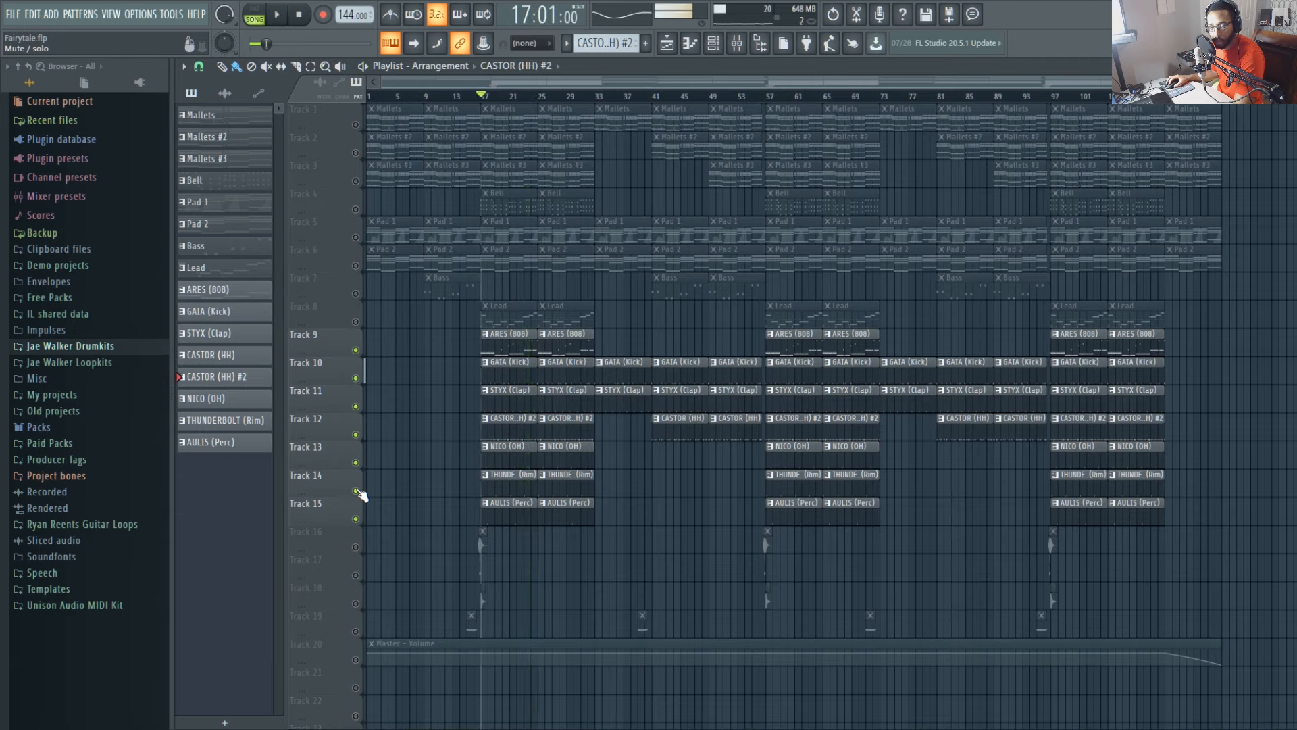
- Solo the Lead track, unmute both pads, the Bell and all three Mallets tracks, and play the melodic layers from bar 17
ctrl+click(356, 322)
click(356, 265)
click(355, 237)
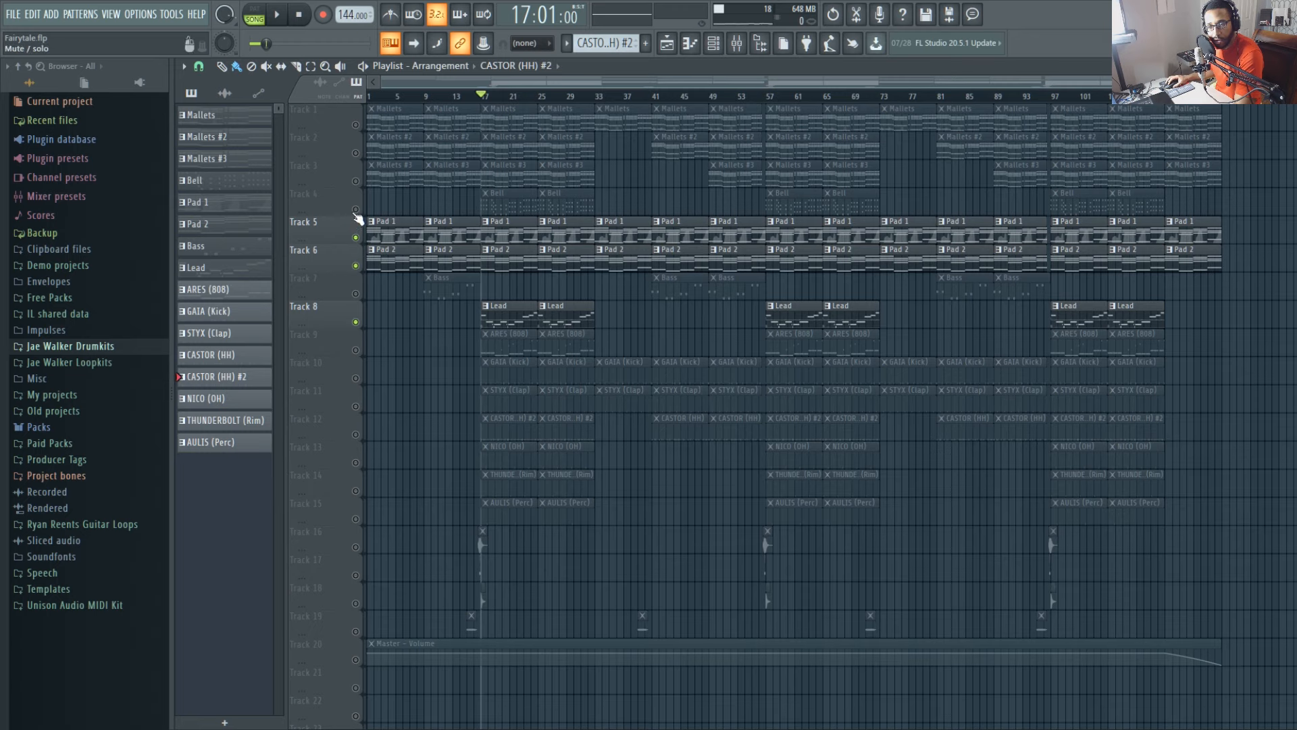
drag(355, 210, 356, 152)
click(356, 127)
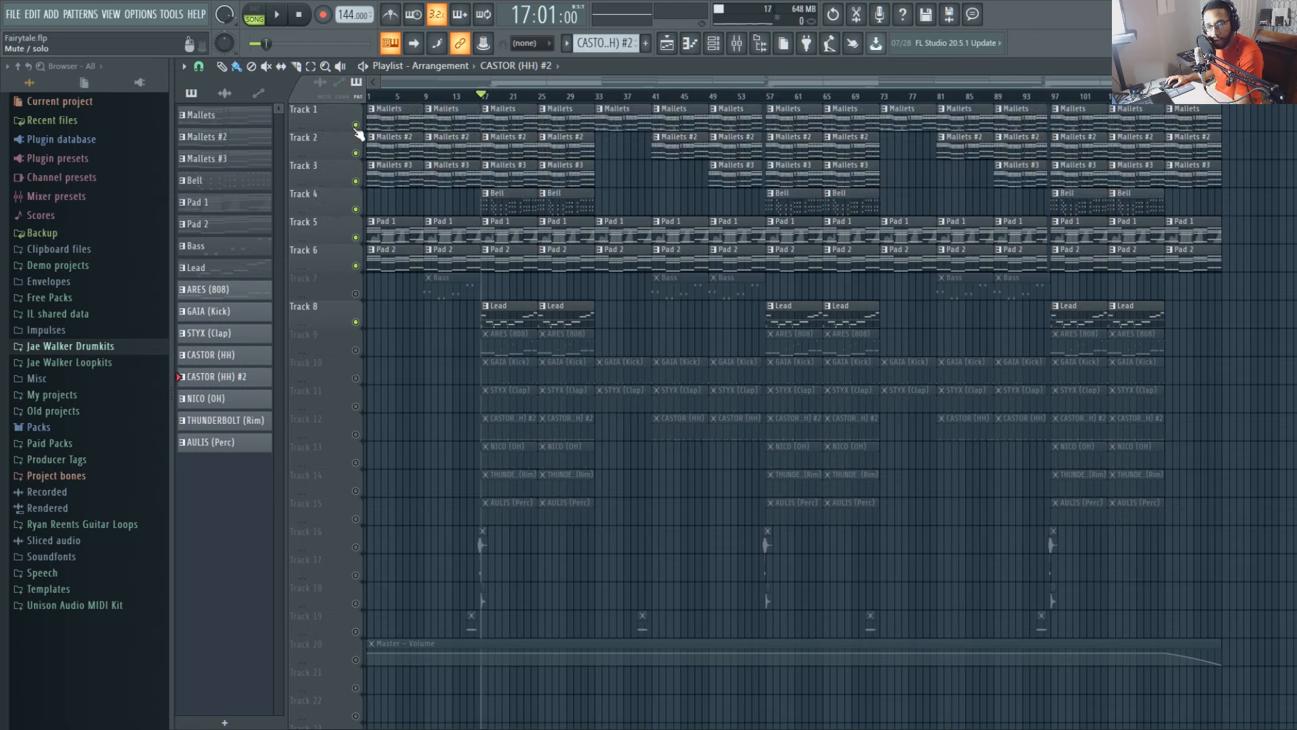
key(space)
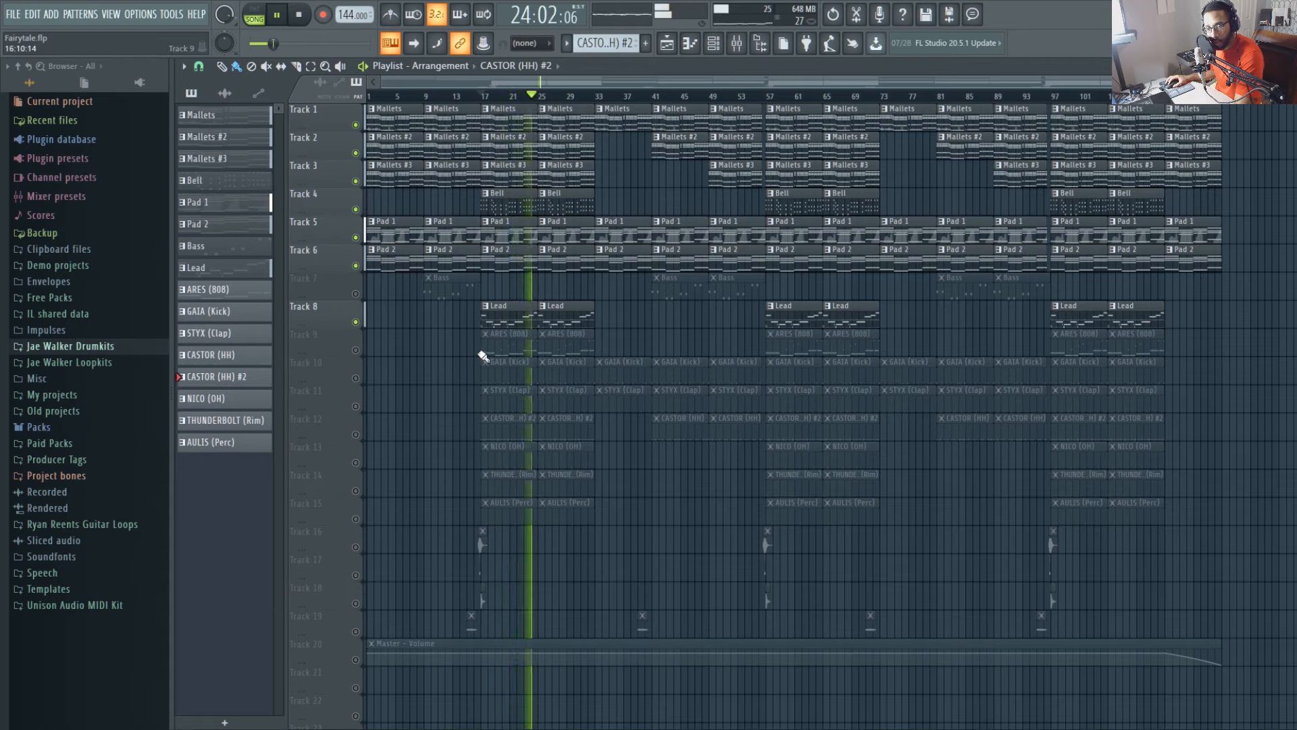
key(space)
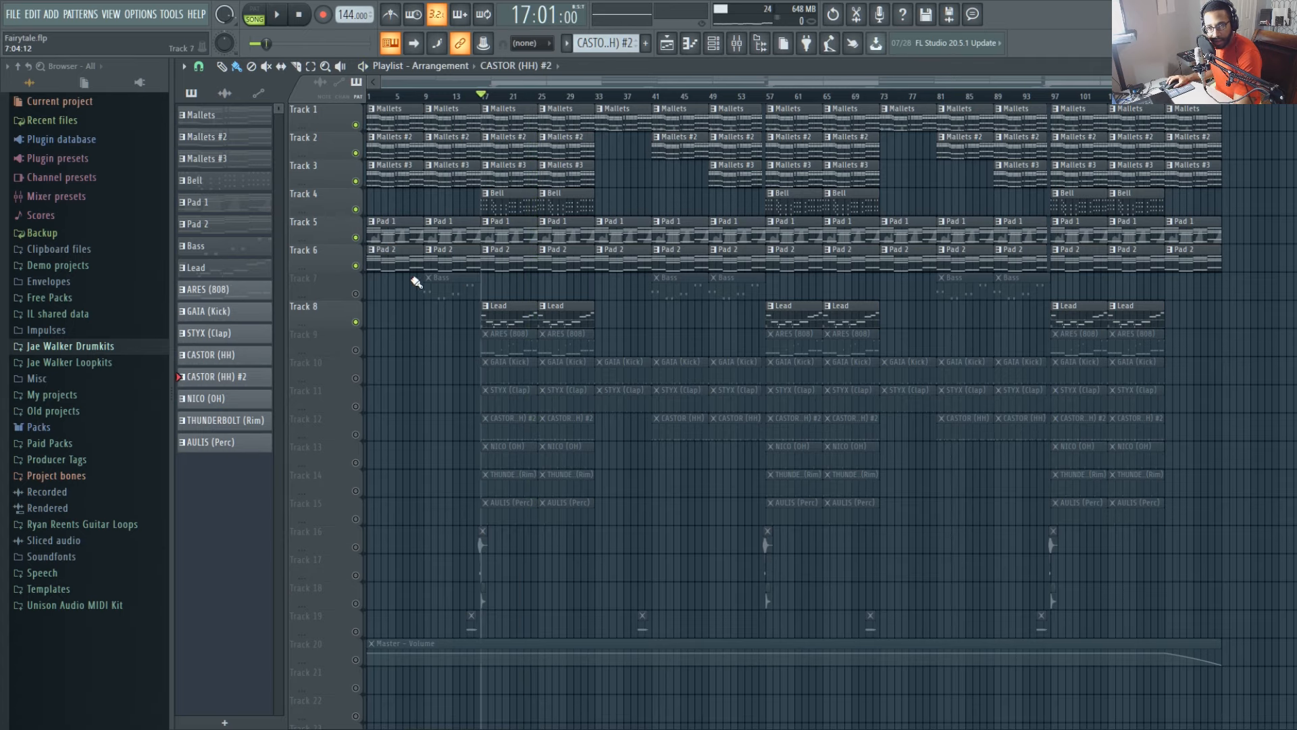
- Set the playback start to 16:09, solo the B4D FX 22 clip's track and play it alone
scroll(464, 714, up, 7)
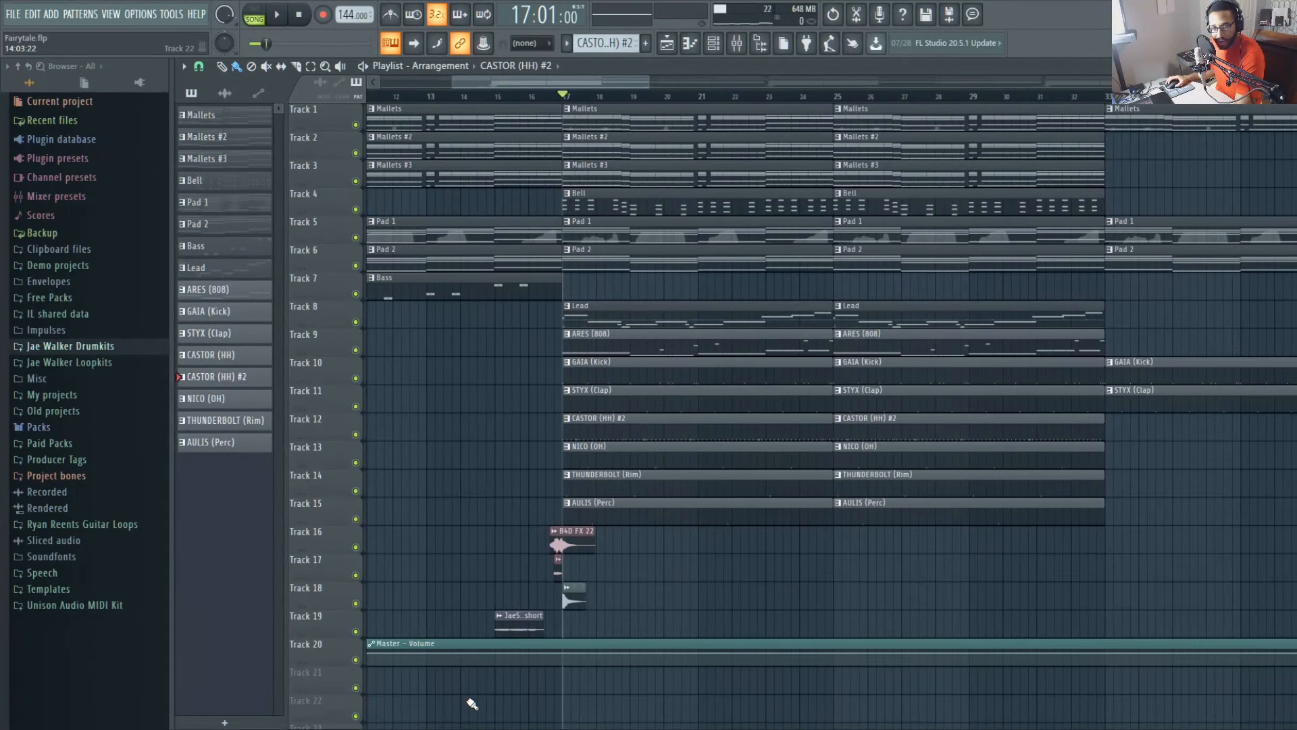
scroll(471, 704, up, 2)
click(559, 95)
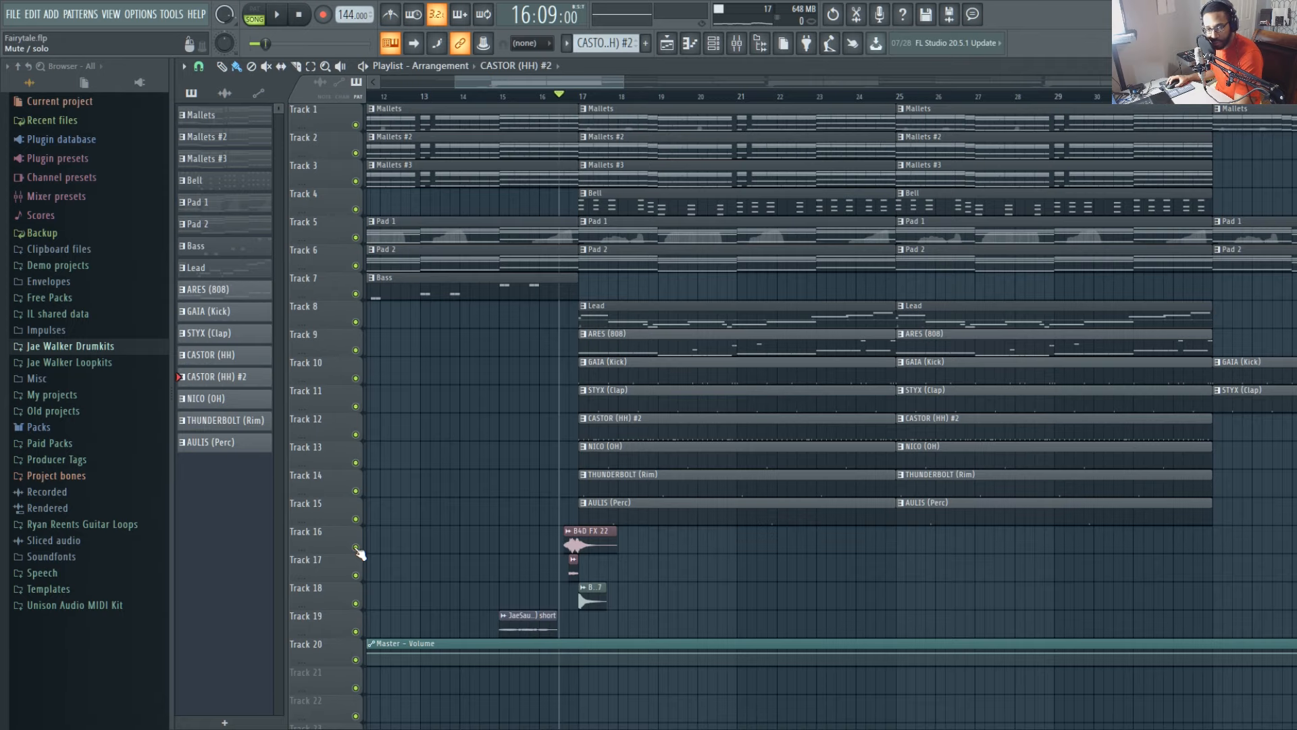
right_click(357, 549)
key(space)
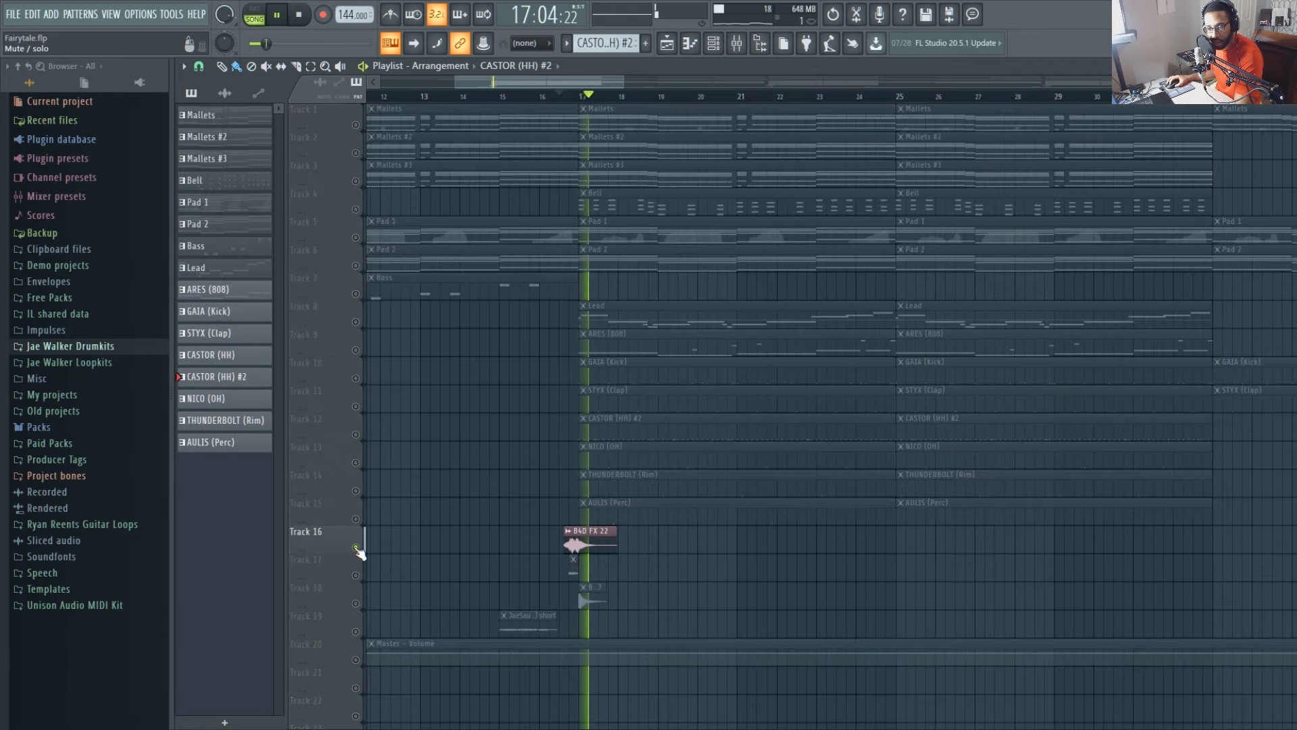
key(space)
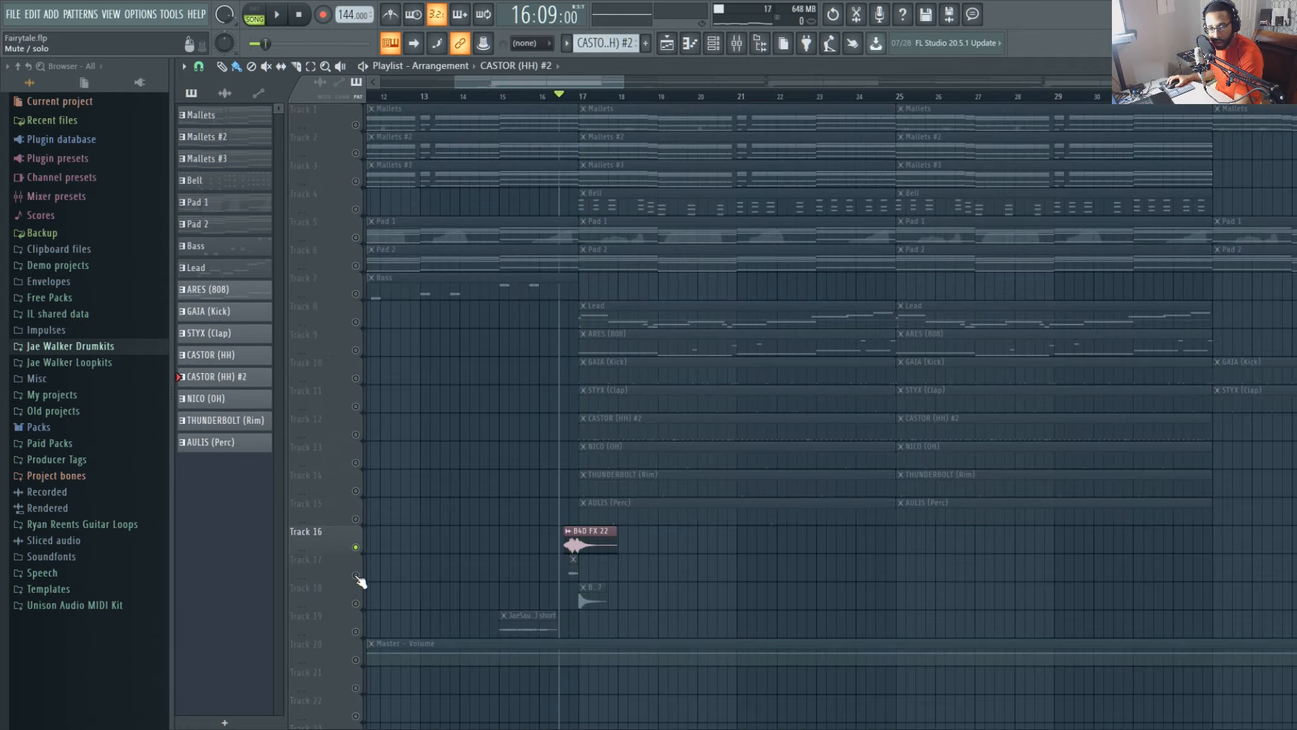
- Solo and play the remaining transition effects one at a time: Track 17's FX clip, followed by Track 18's crash
right_click(356, 576)
key(space)
key(space)
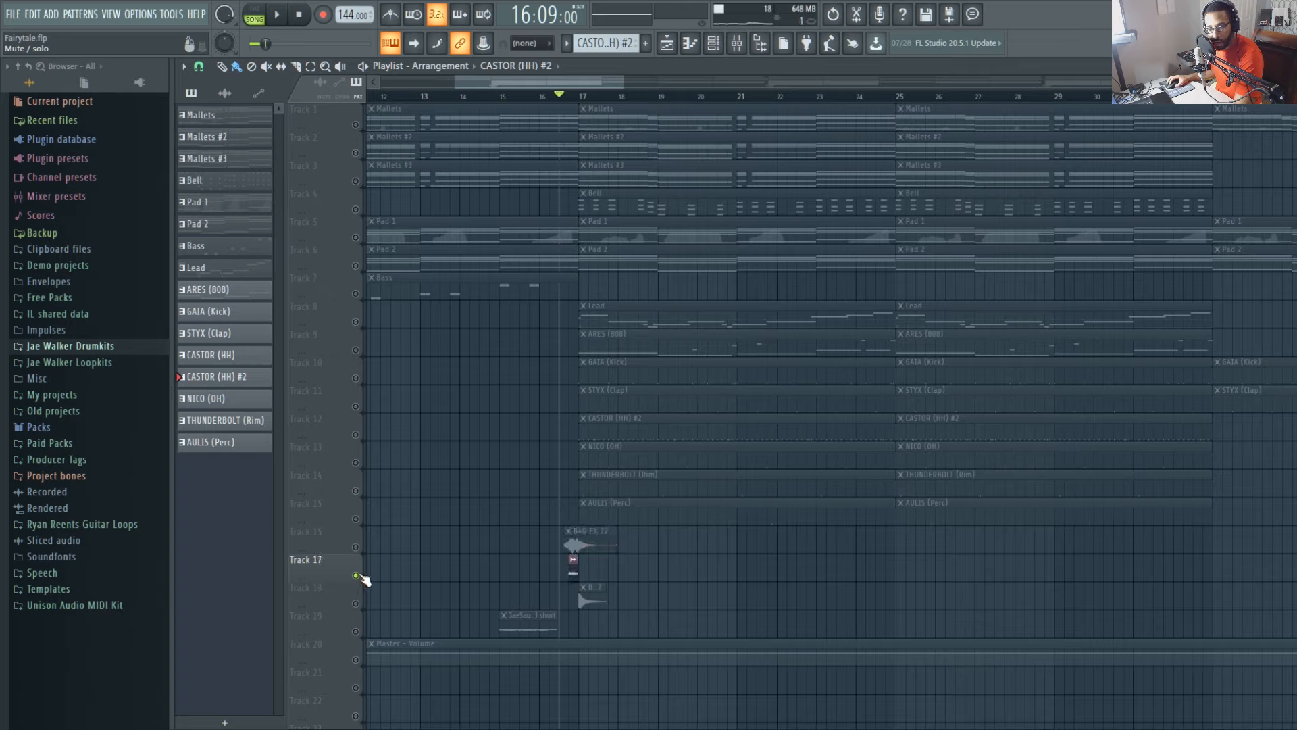
right_click(357, 604)
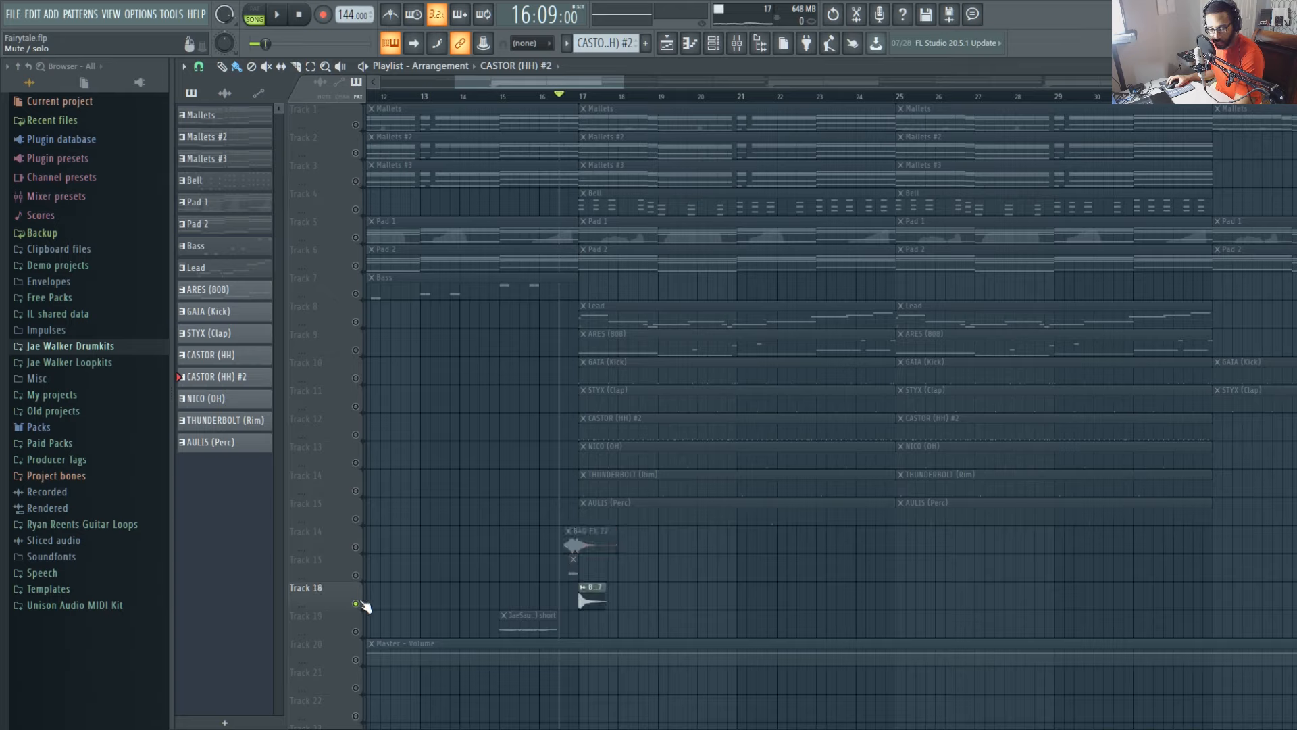
key(space)
key(space)
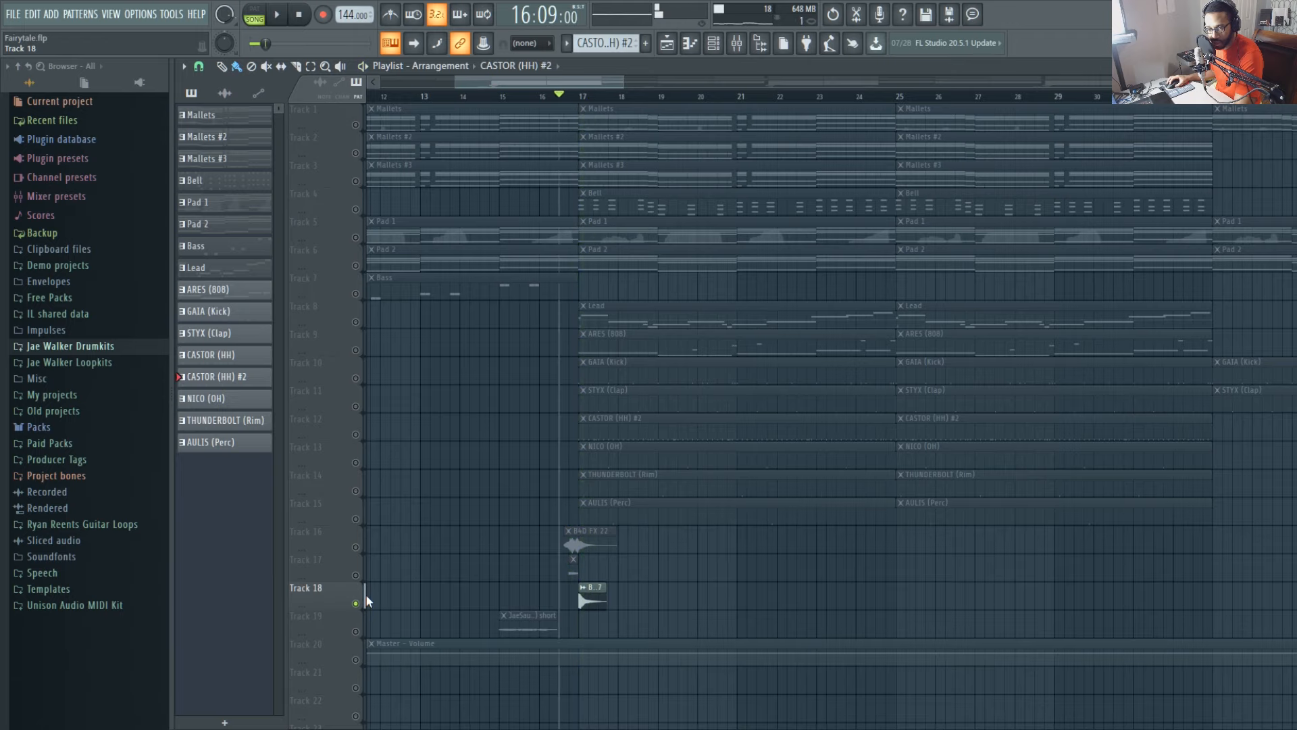
- Unmute Tracks 16 and 17 alongside the Track 18 crash and play the three transition effects together
drag(357, 575, 358, 547)
key(space)
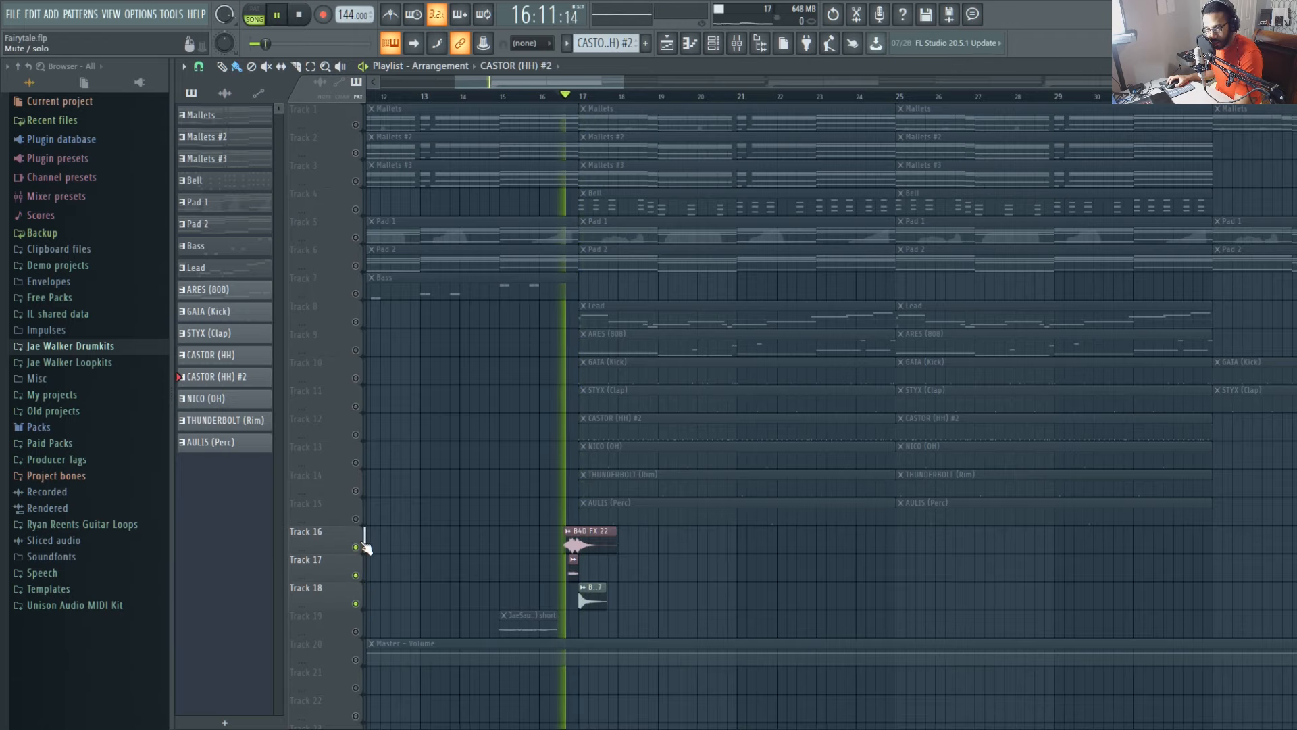
key(space)
scroll(655, 479, down, 5)
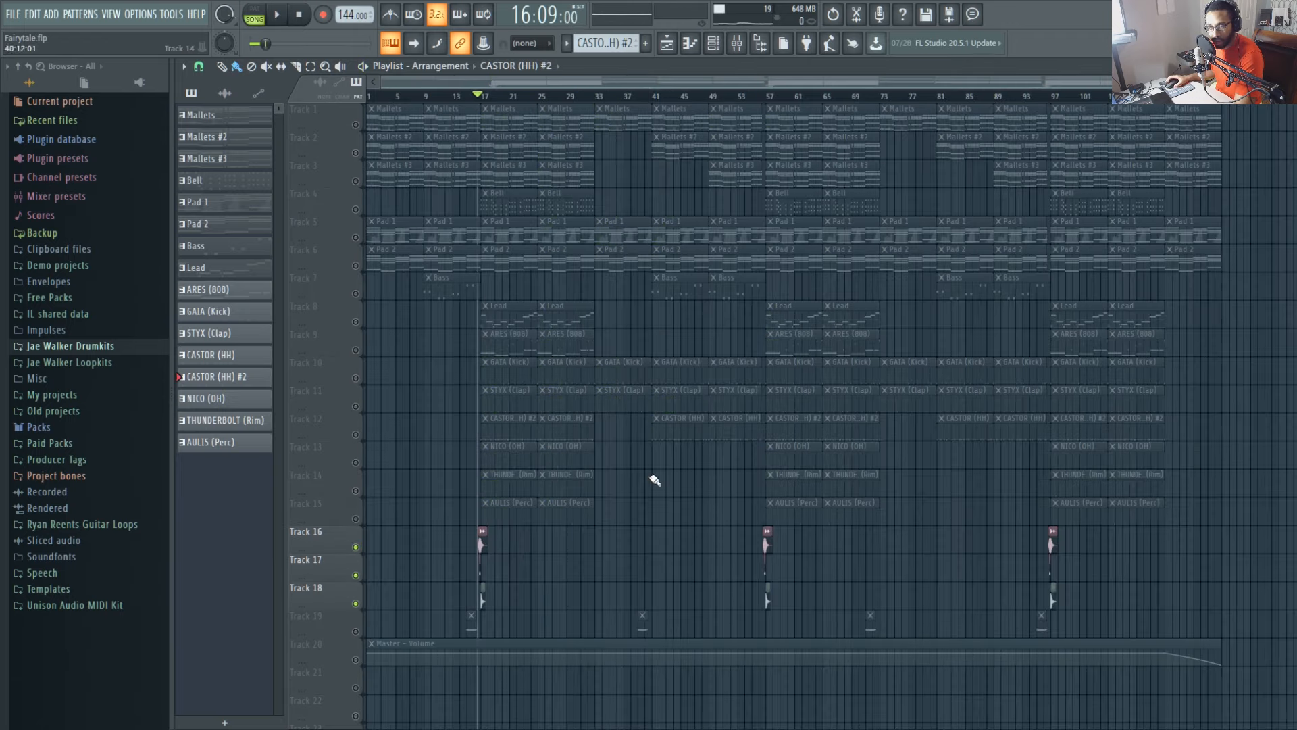
- Show the mixer with all playlist tracks active, then solo the Mallets mixer channel and play it to hear its panning
click(737, 45)
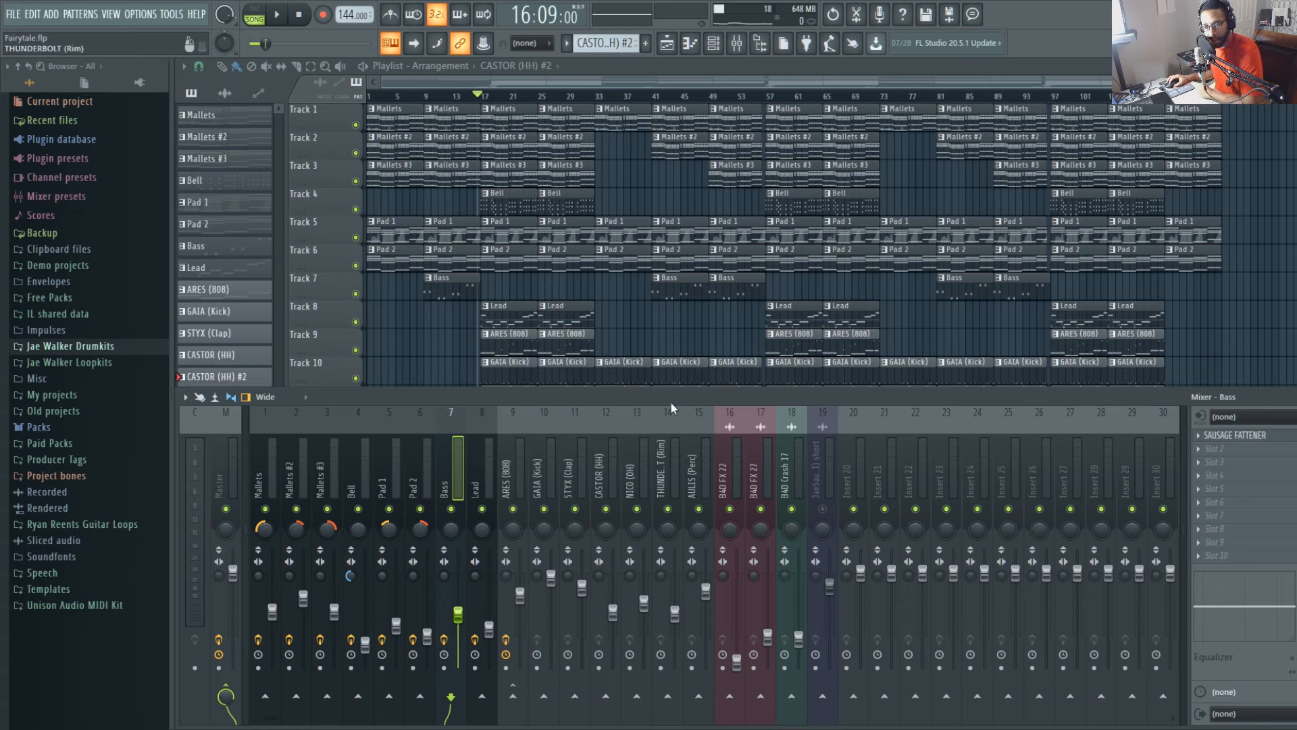
click(259, 473)
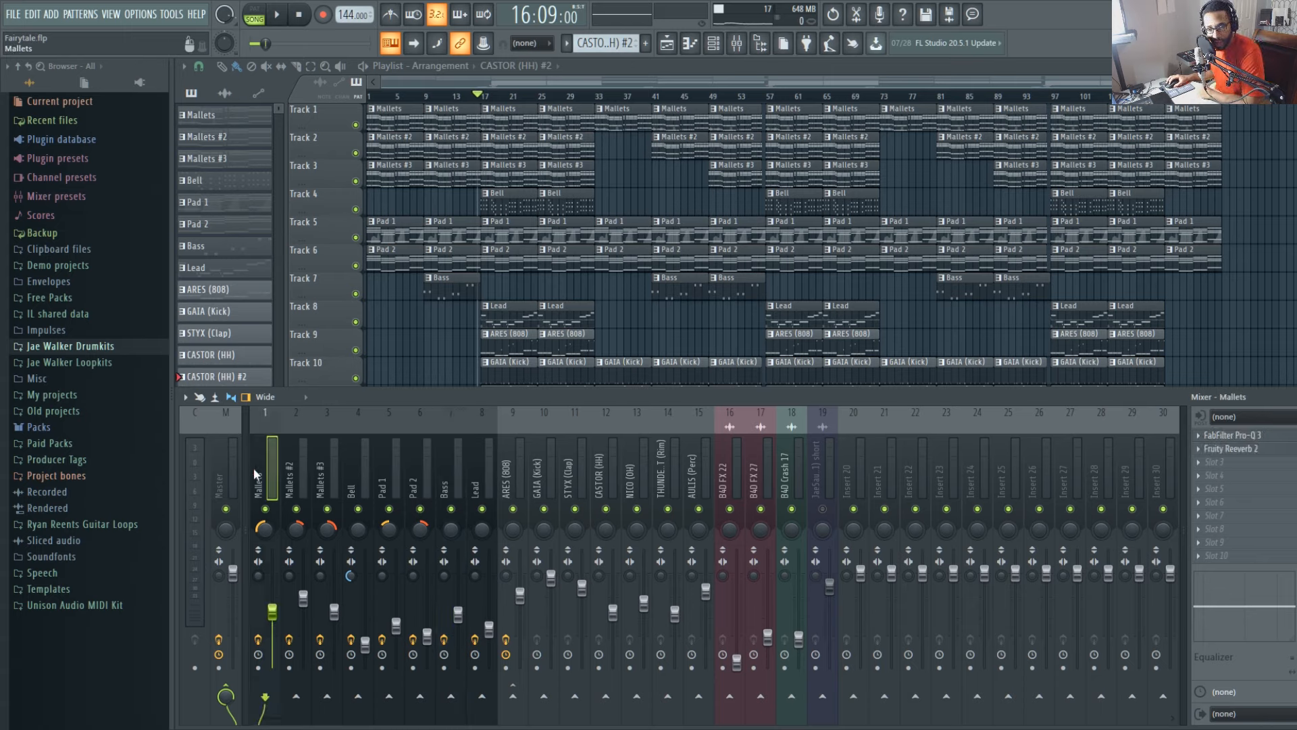
right_click(265, 509)
key(space)
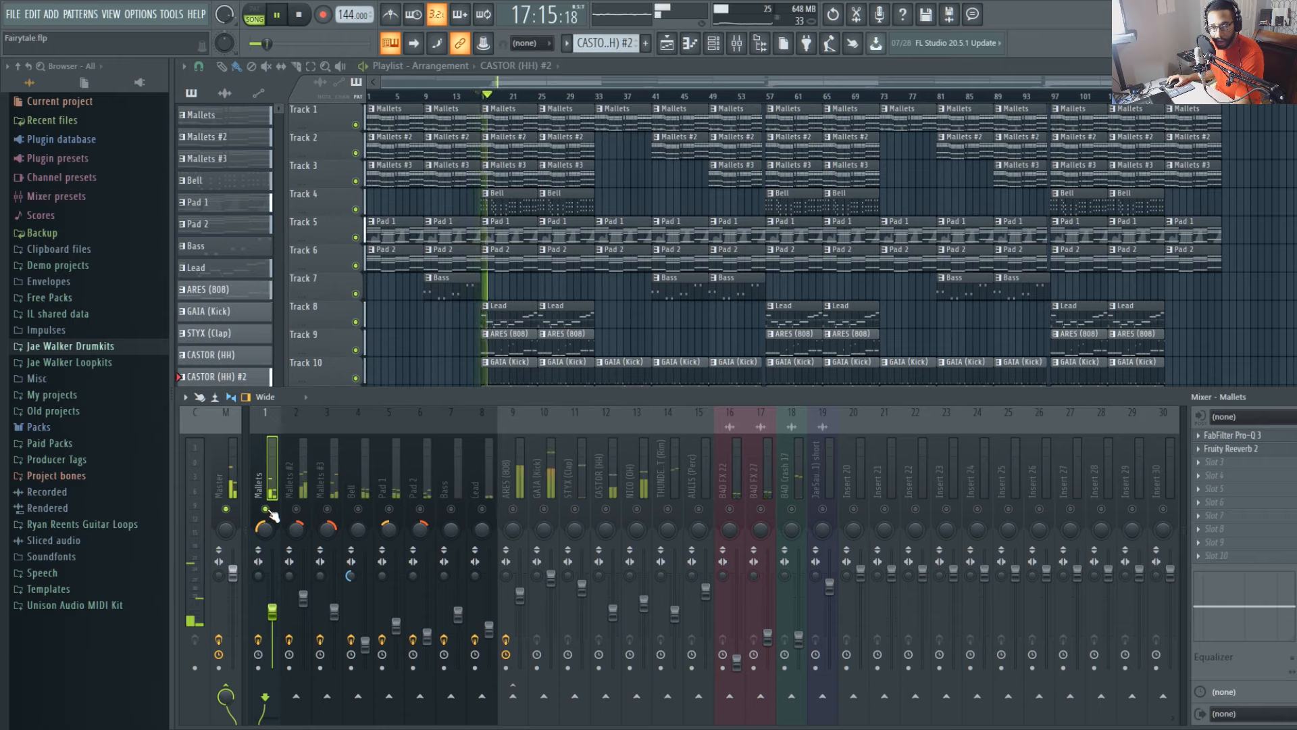
key(space)
- Solo the Mallets #3 mixer channel and play it, bringing in Mallets #2 and Mallets one after another
click(296, 509)
click(327, 509)
click(321, 466)
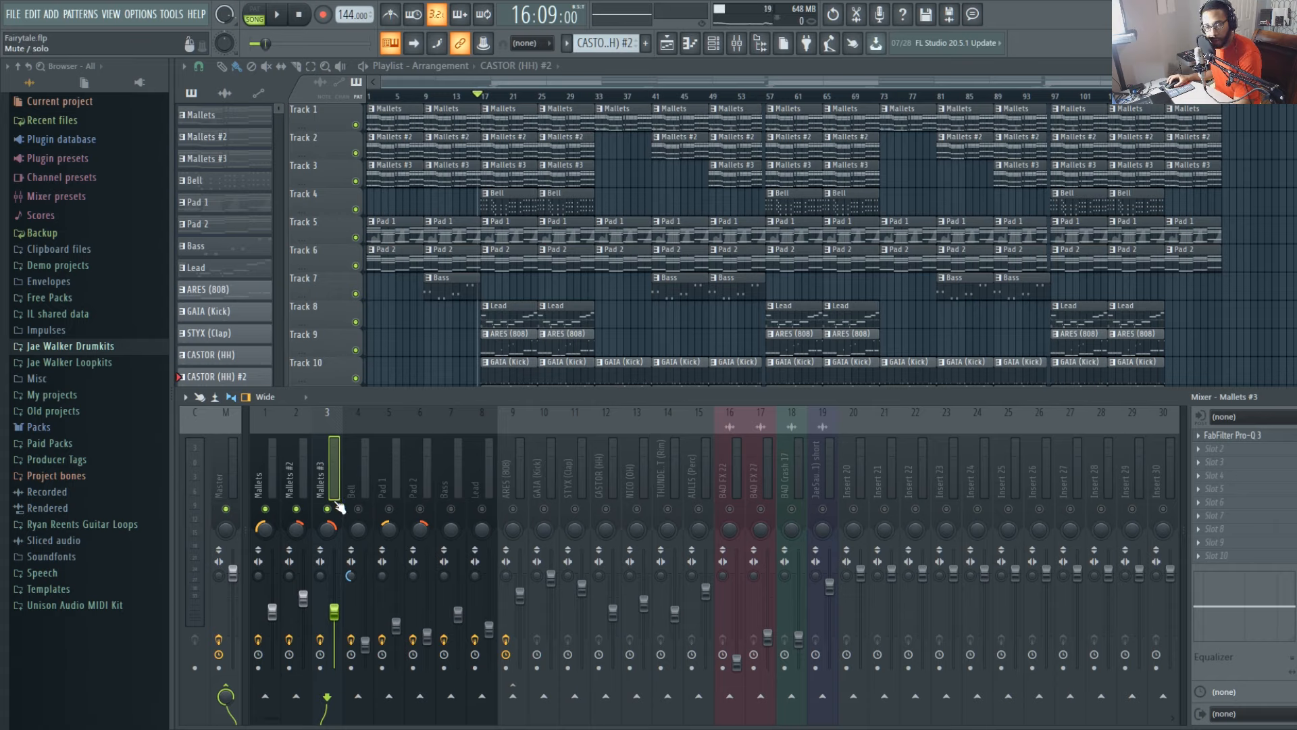
right_click(334, 508)
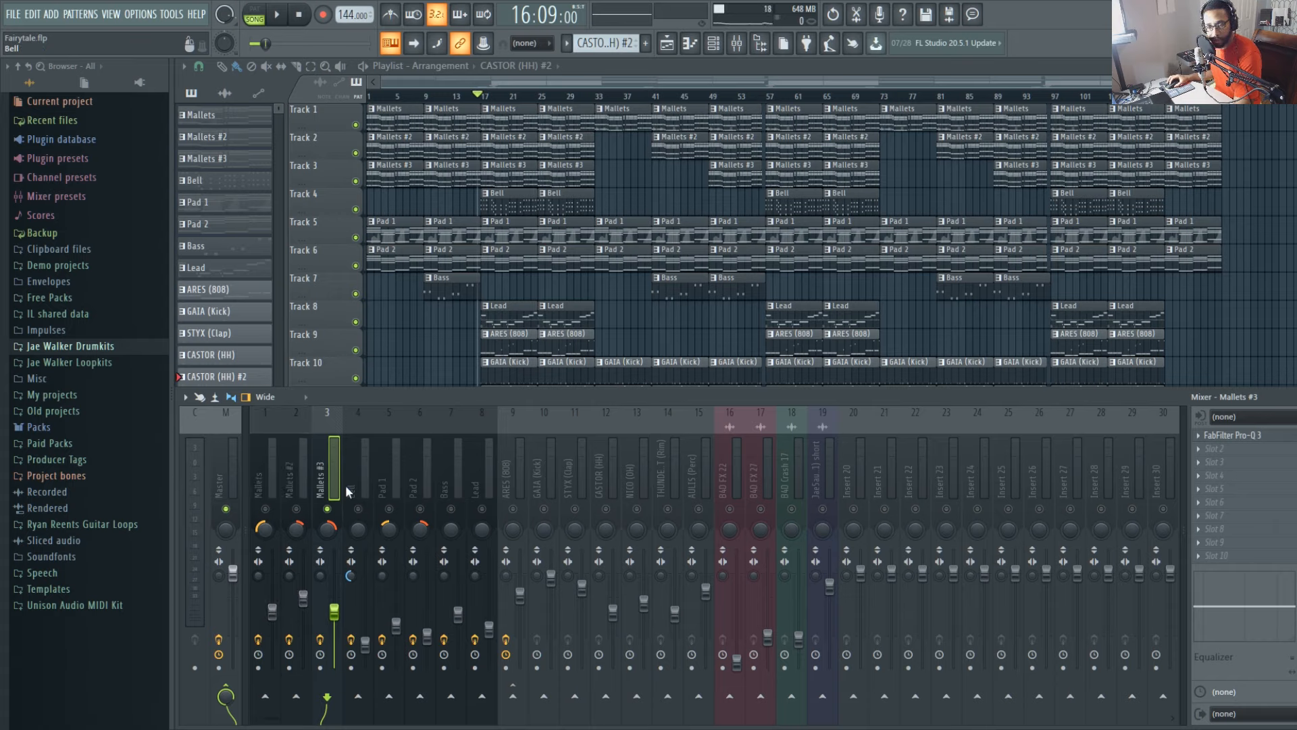
key(space)
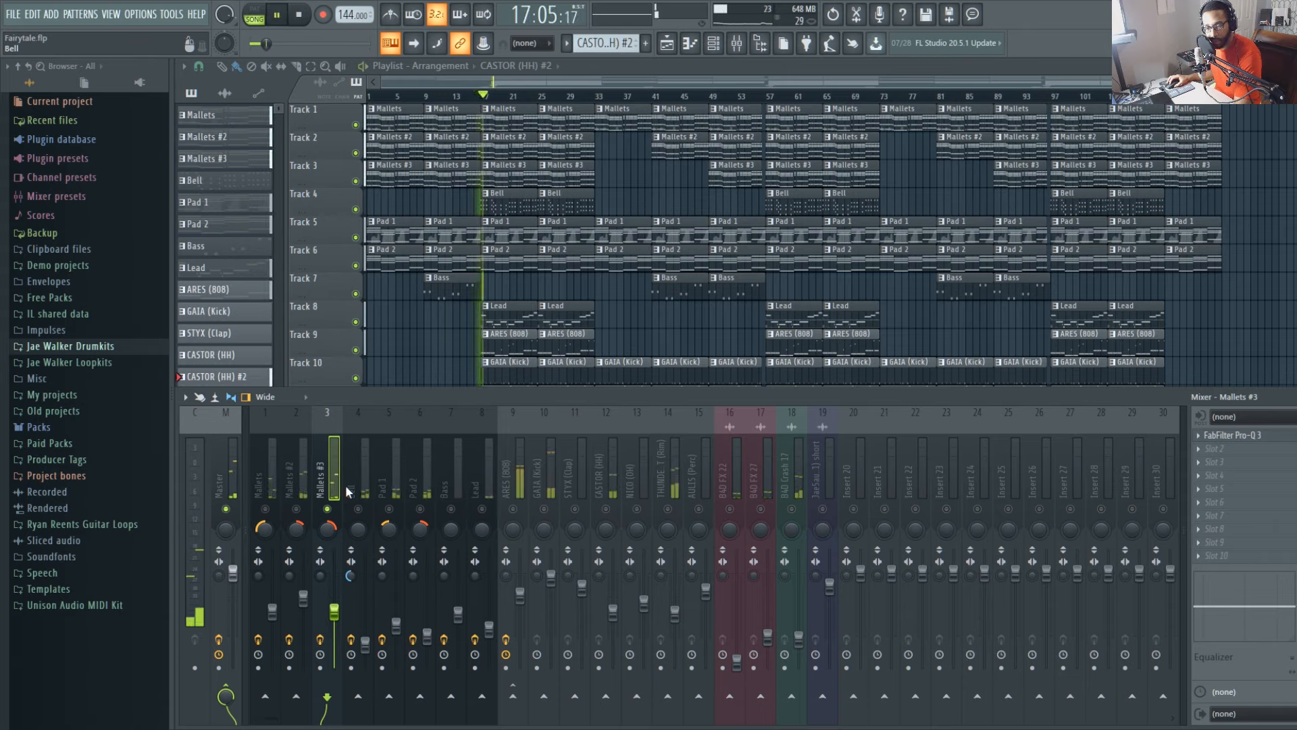
click(296, 510)
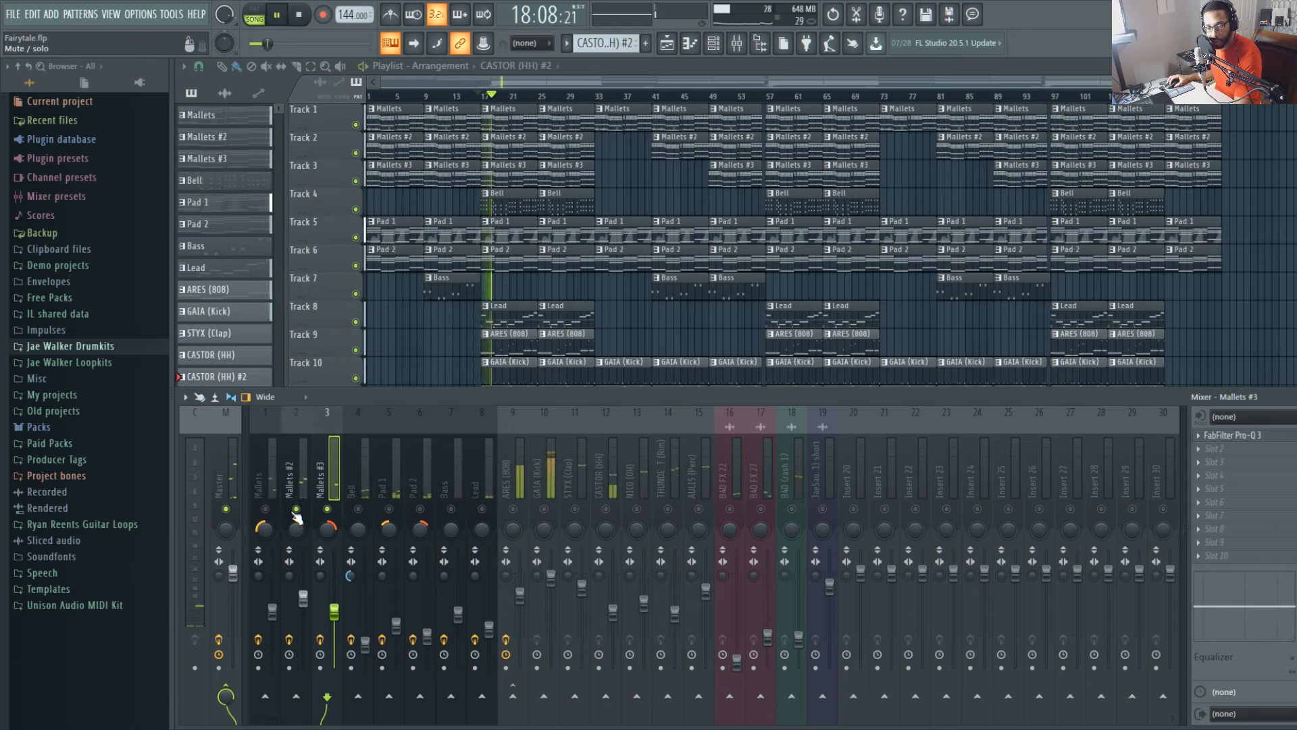
click(266, 510)
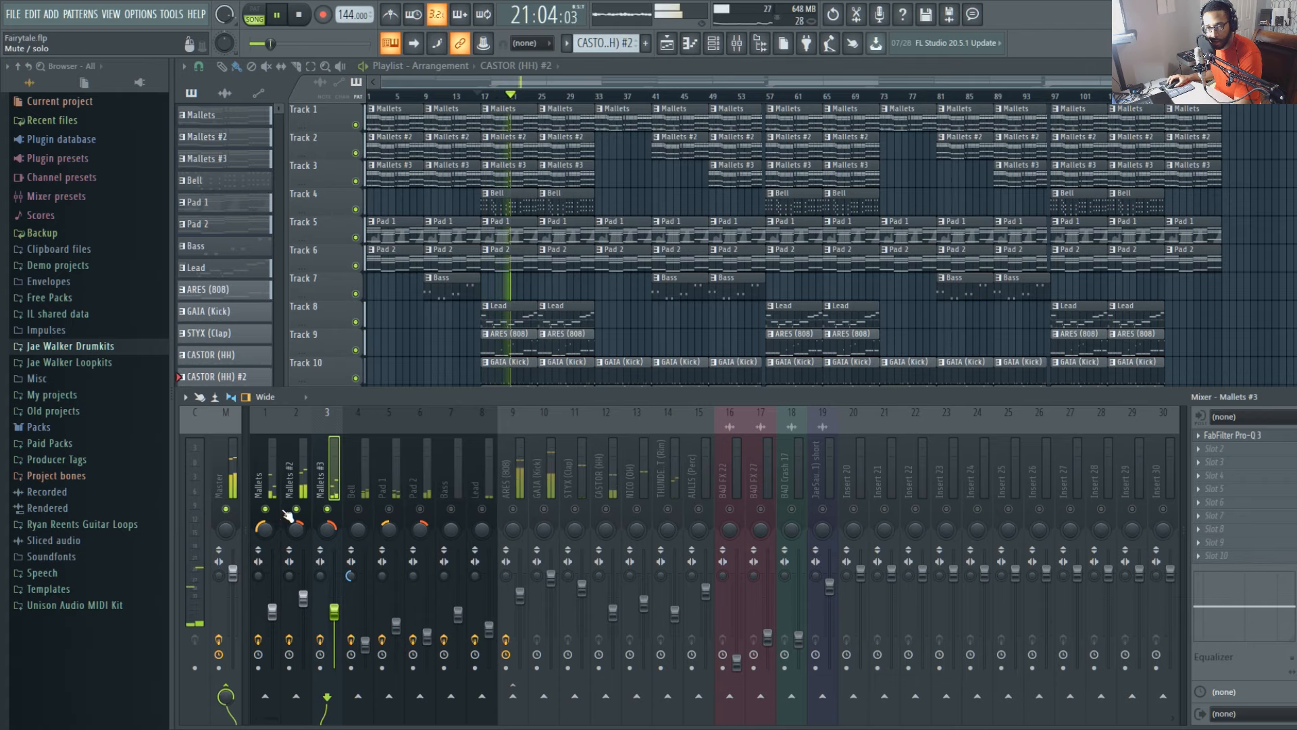
key(space)
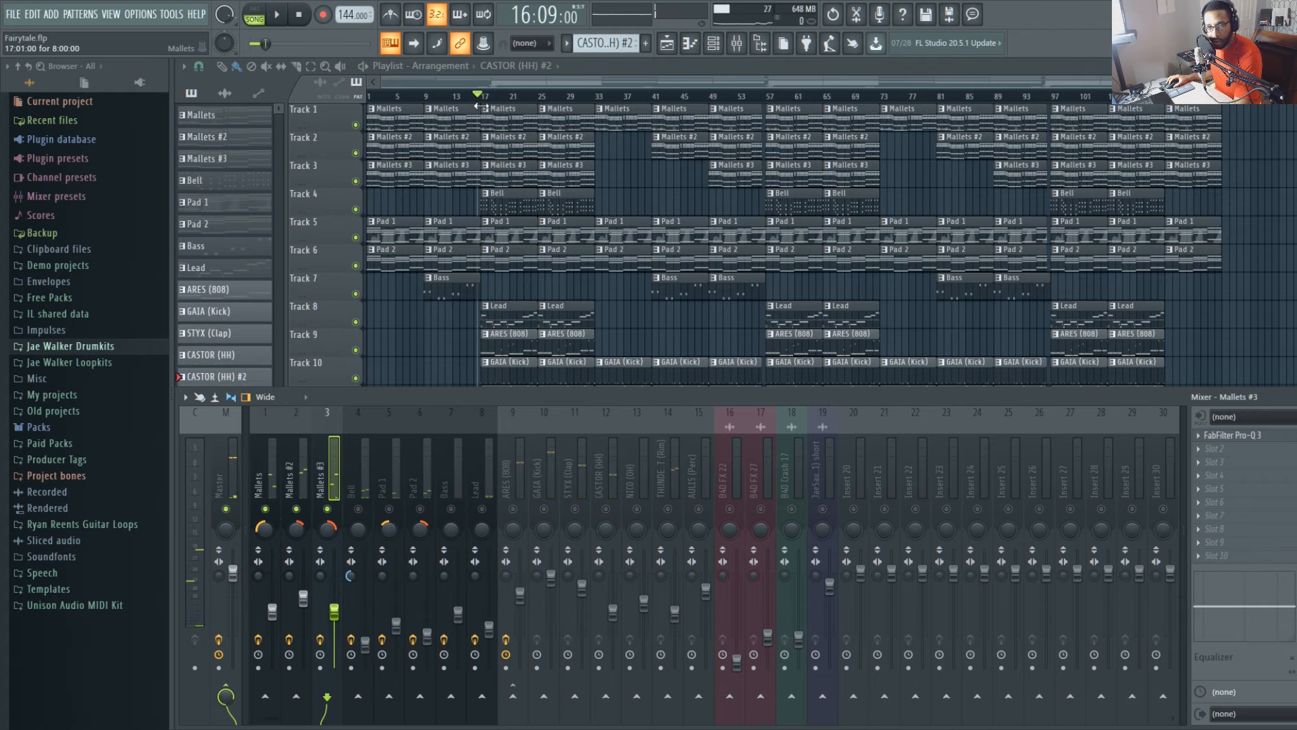
- Solo the Bell mixer channel, play it from bar 17 and bring the three Mallets channels back in during playback
key(F9)
key(F9)
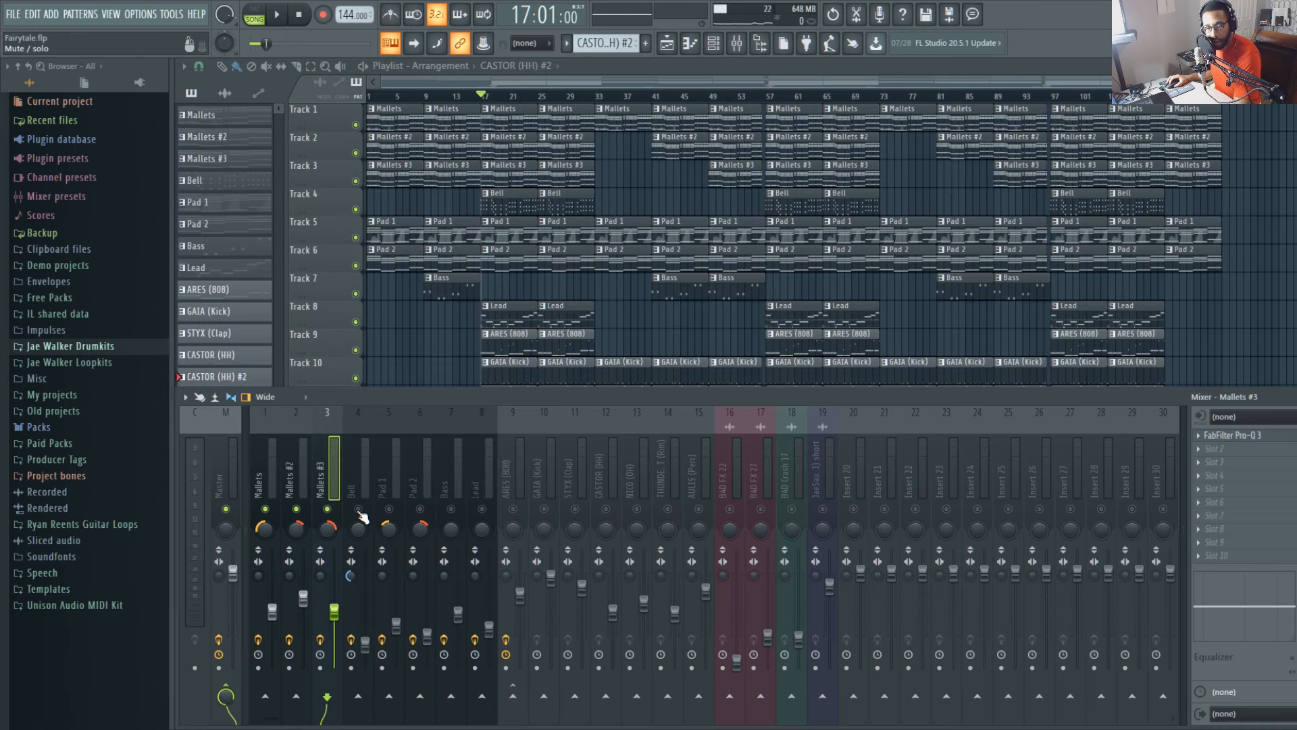
click(359, 509)
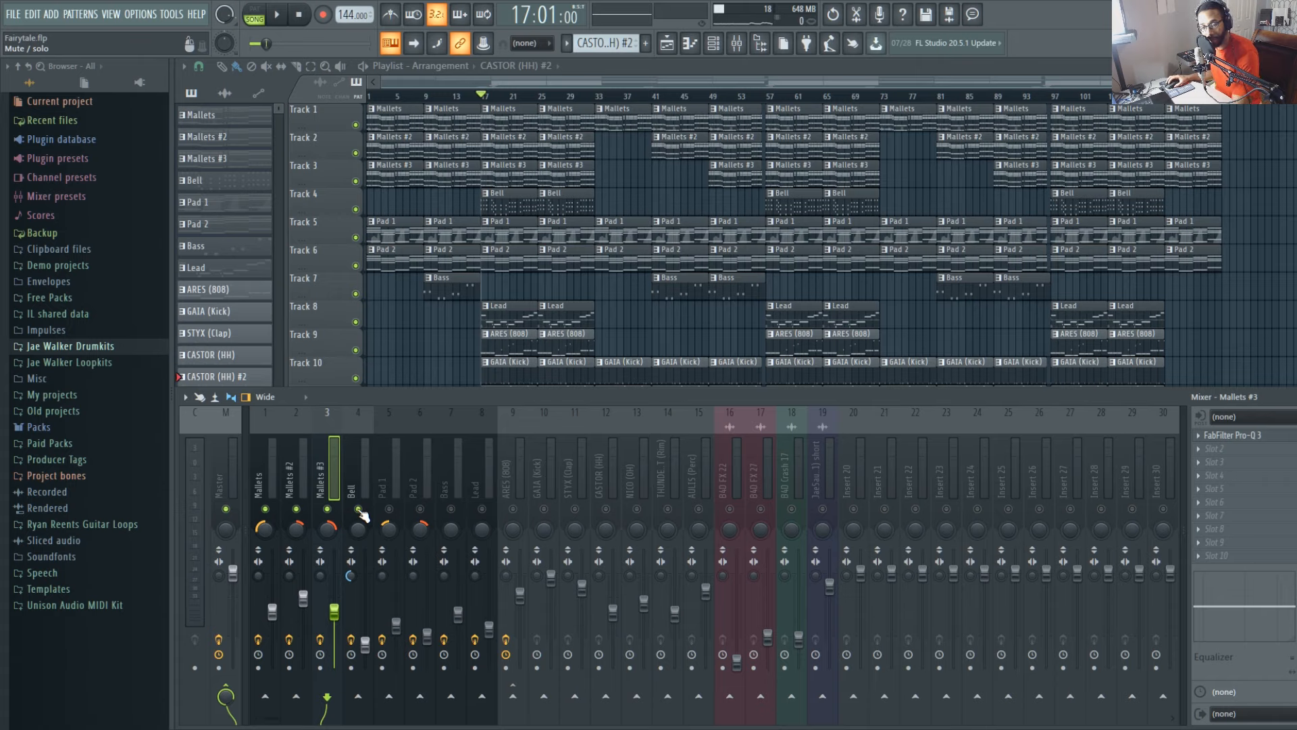
click(366, 514)
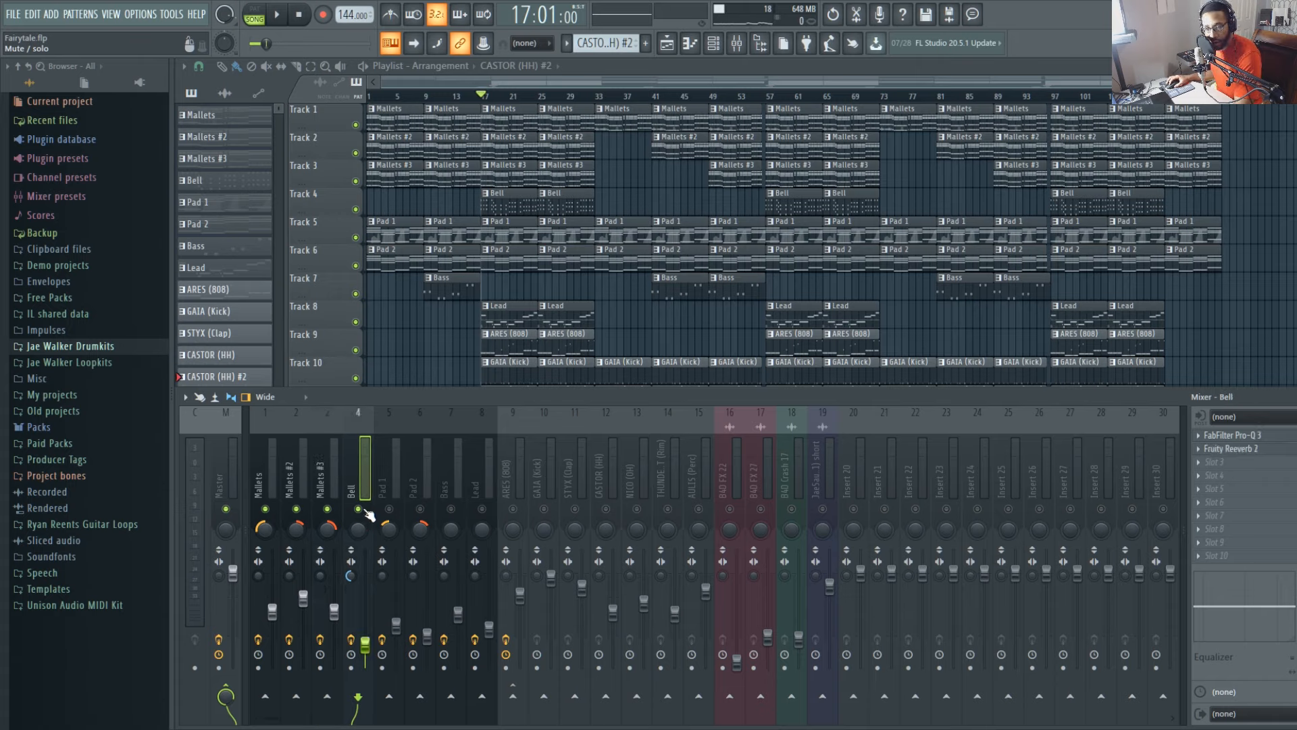
key(space)
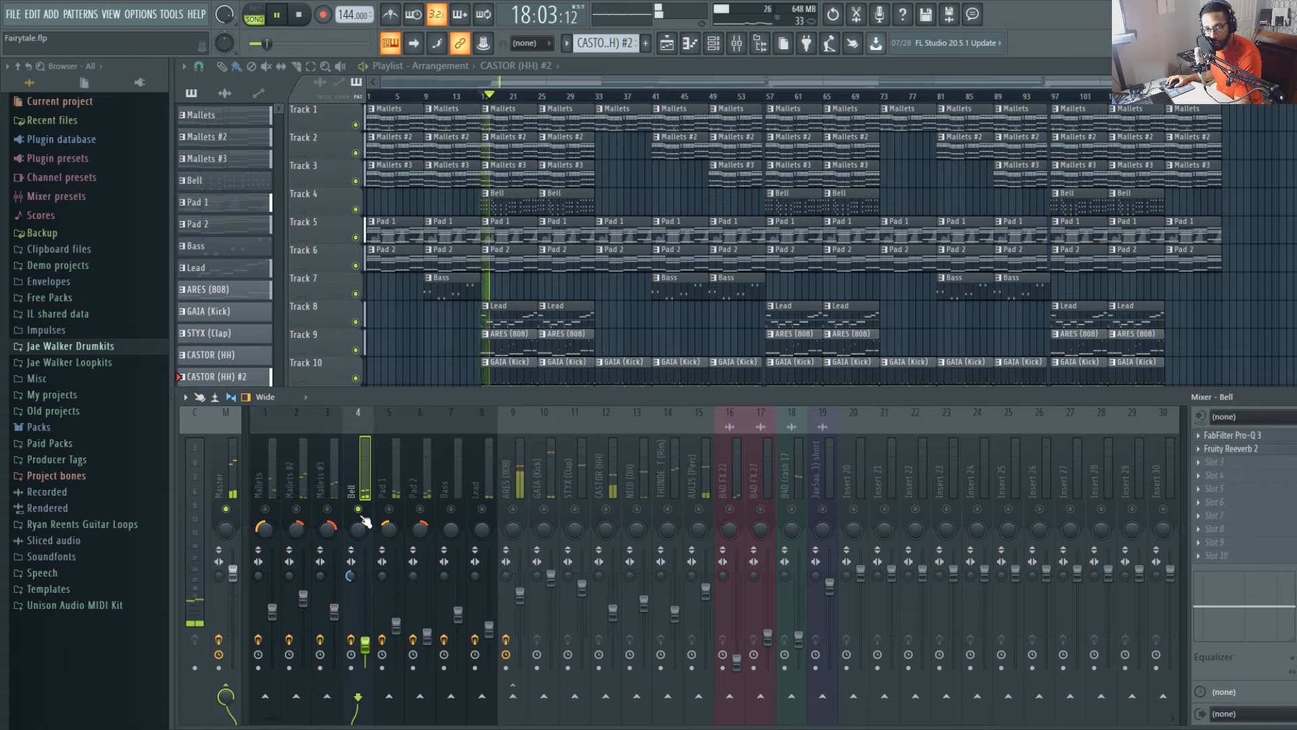
click(327, 509)
click(296, 510)
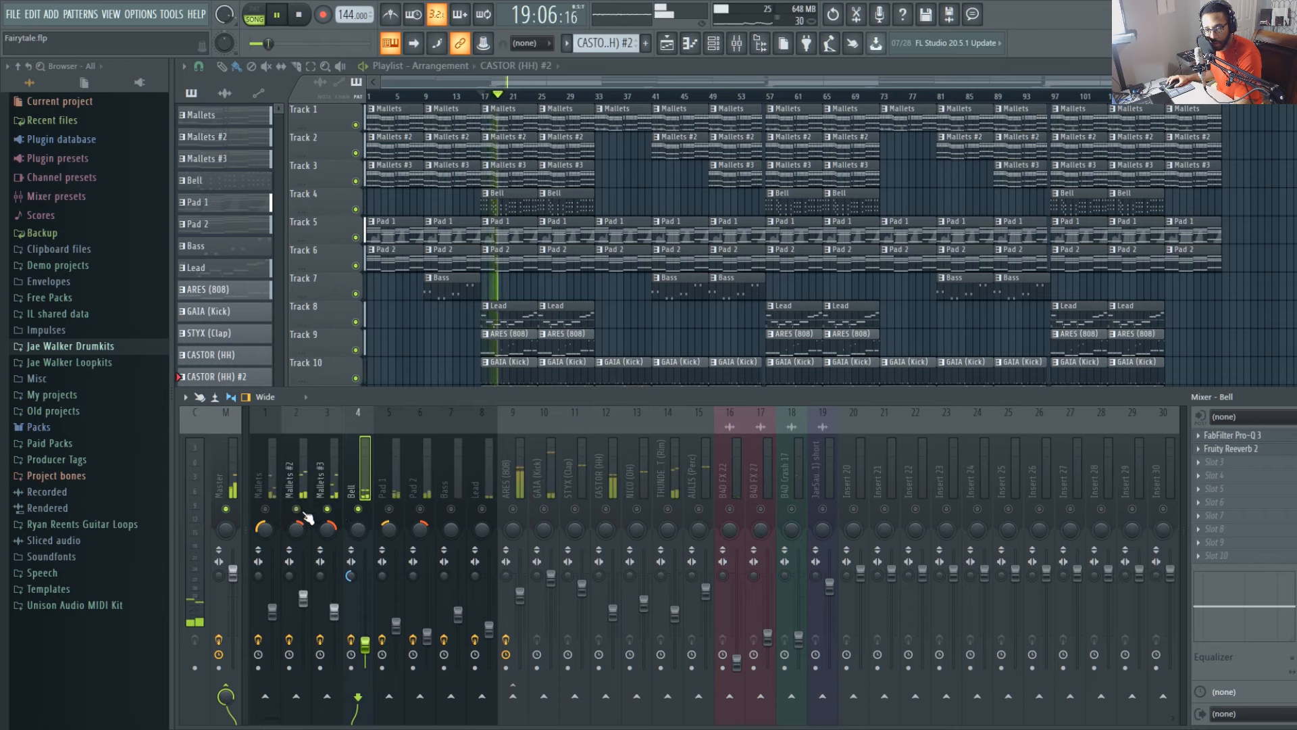
click(264, 509)
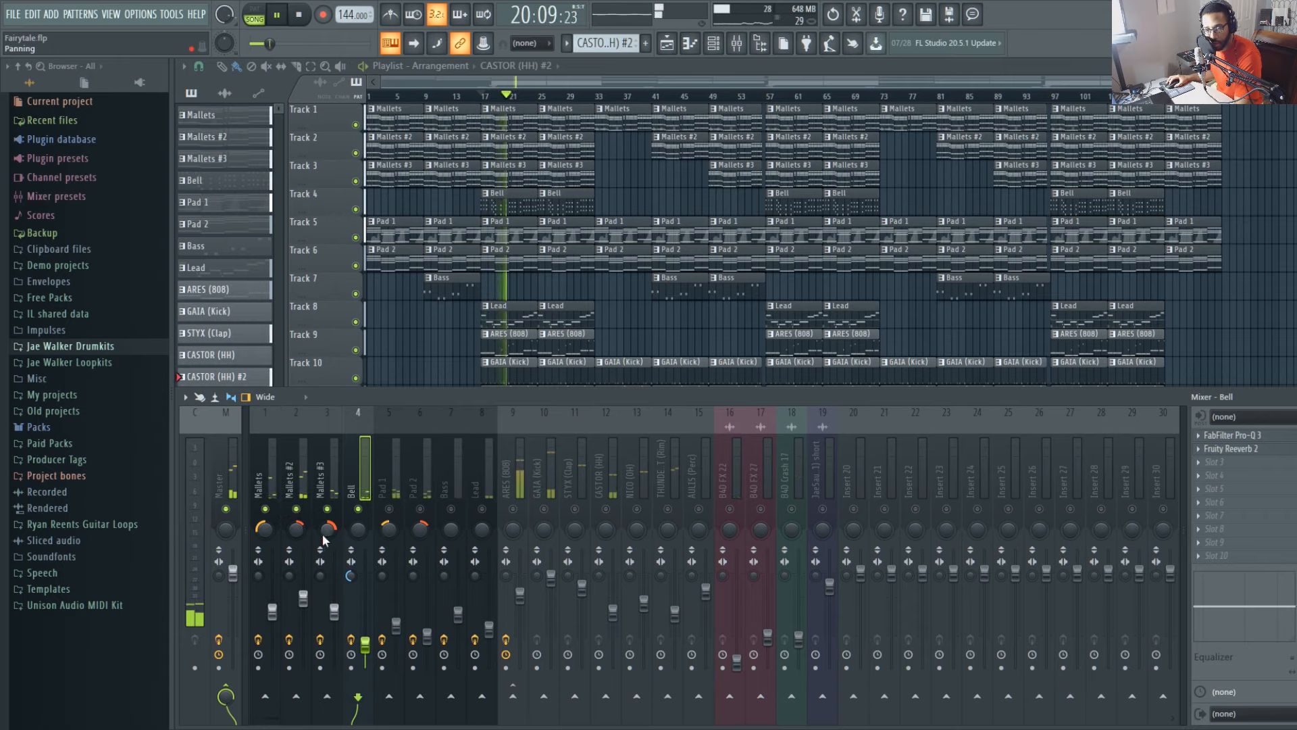
key(space)
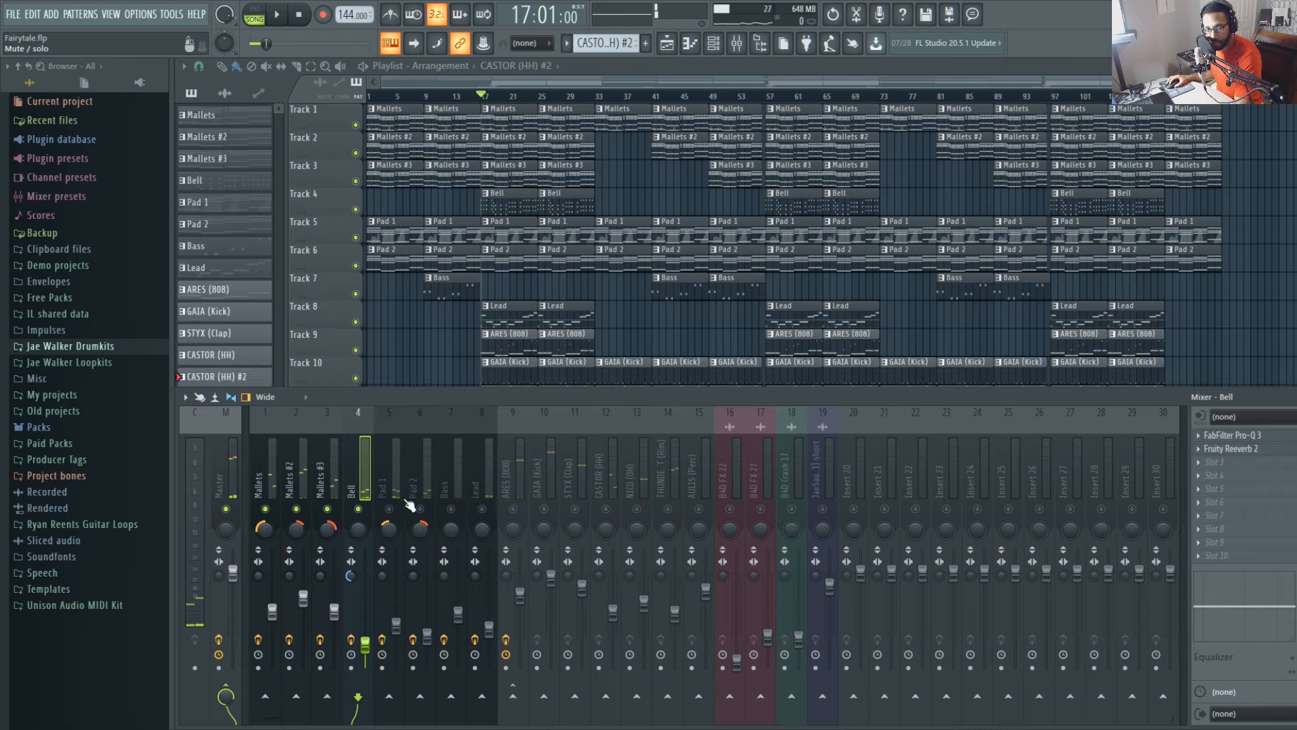
- Bring the Pad 1 and Pad 2 mixer channels in with the Mallets and Bell channels and play them from bar 17
click(392, 509)
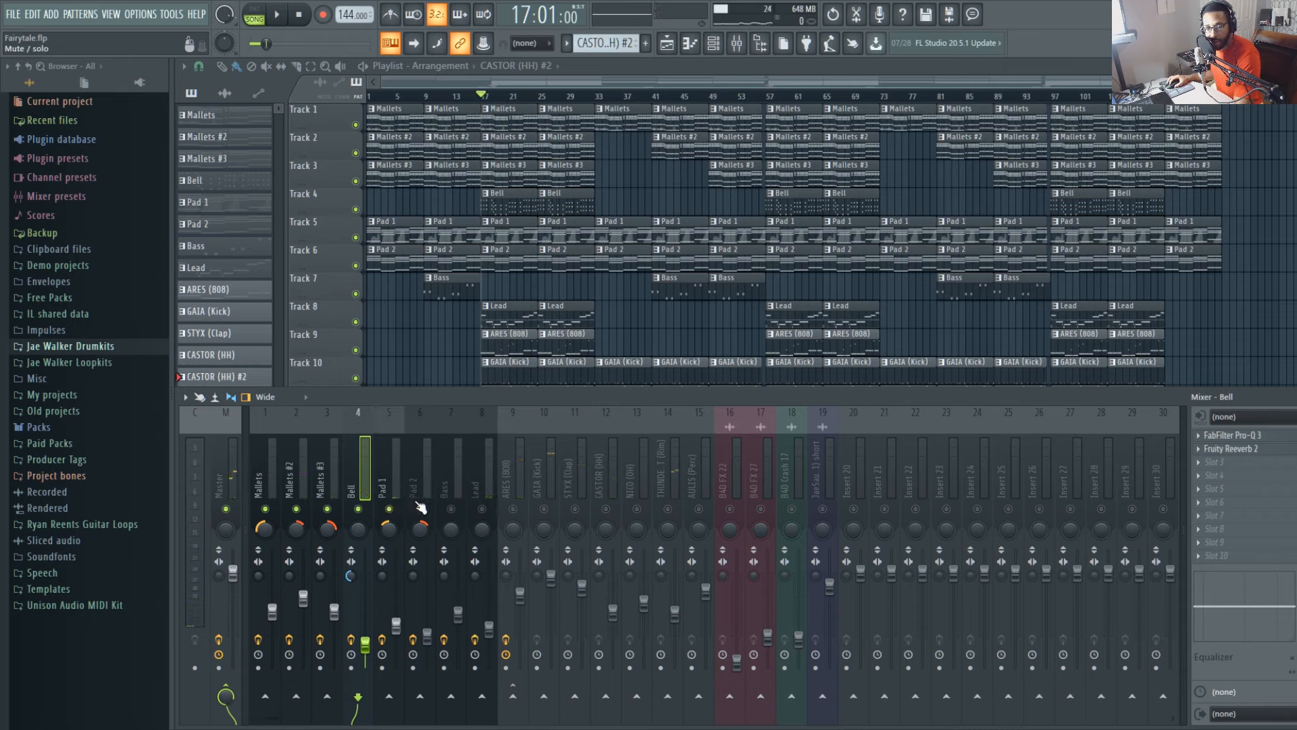
click(421, 509)
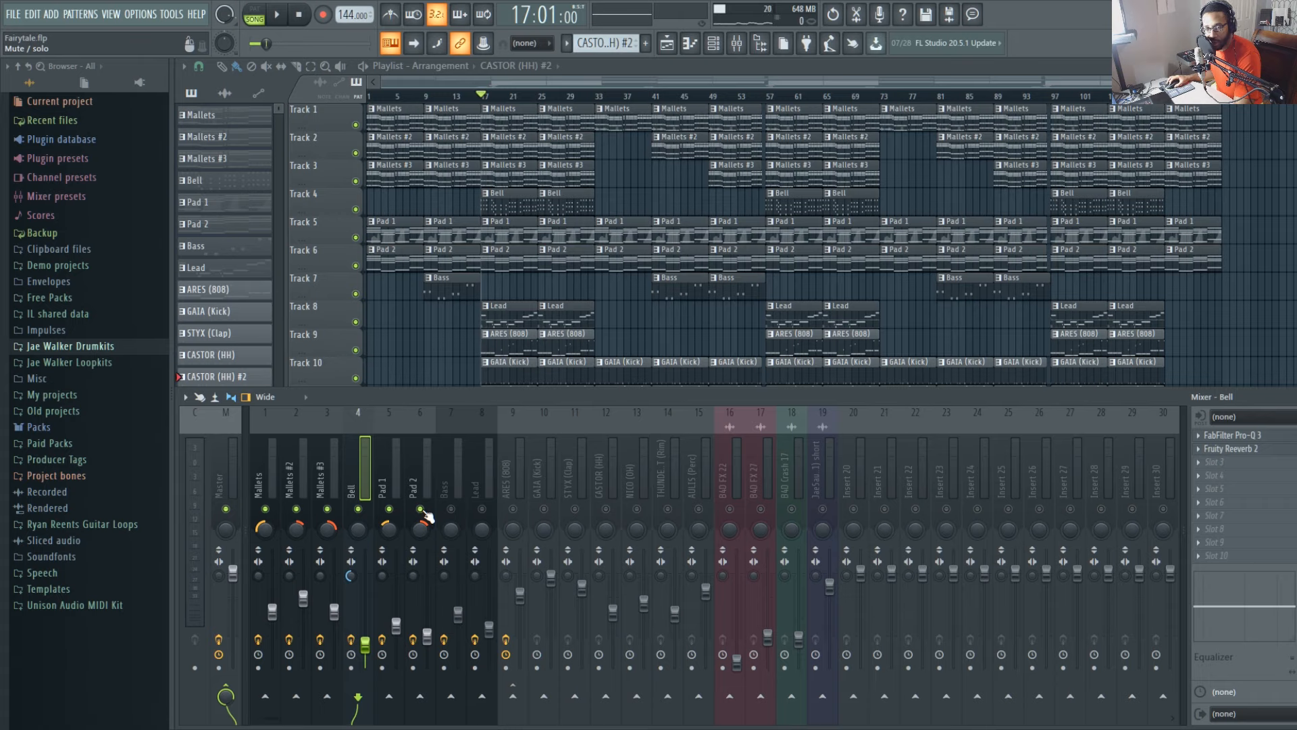
key(space)
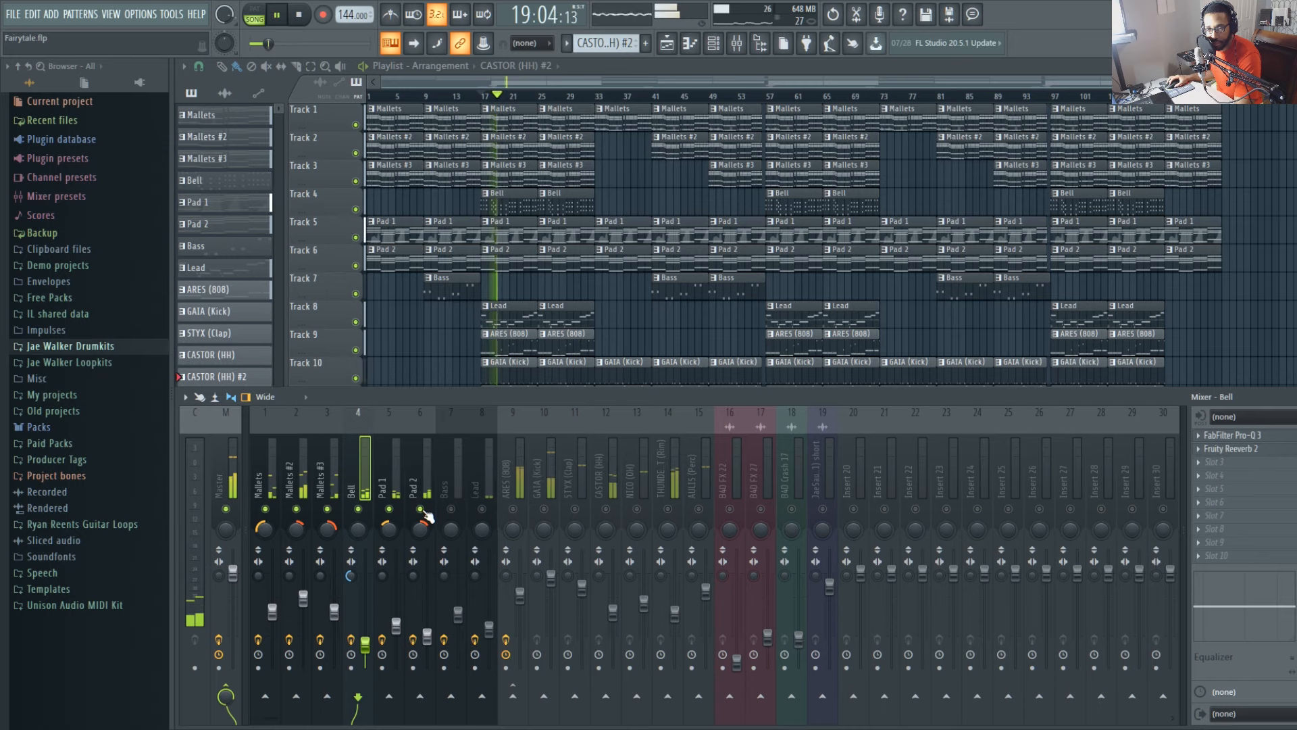
key(space)
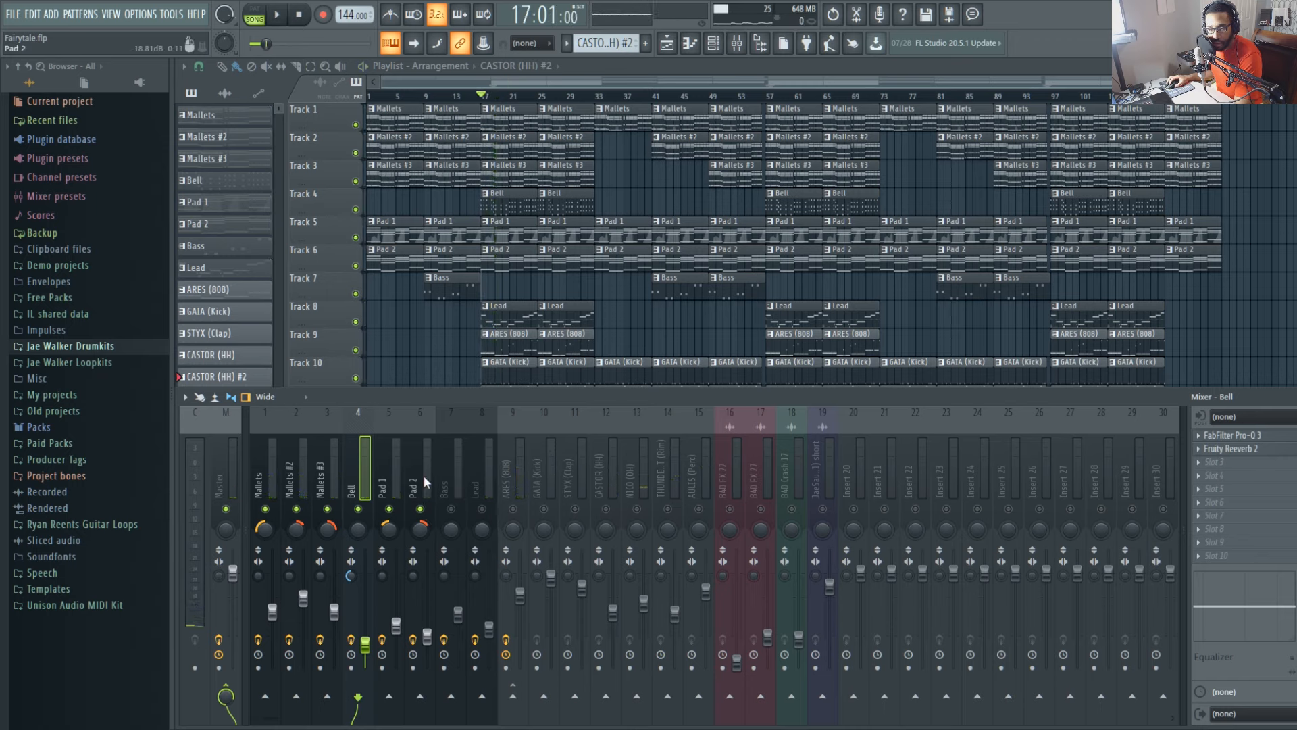
- Reactivate all mixer channels and hide the mixer to expose the full playlist arrangement
right_click(420, 509)
right_click(421, 509)
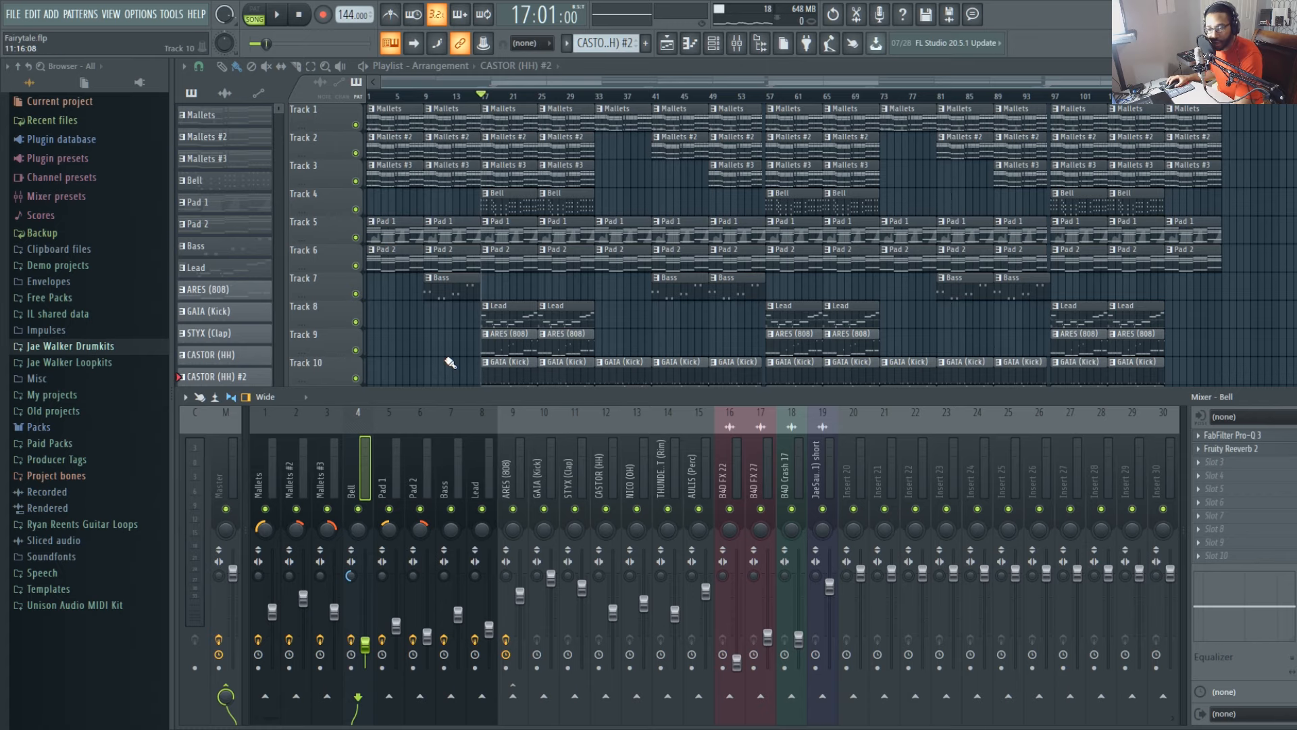
key(F9)
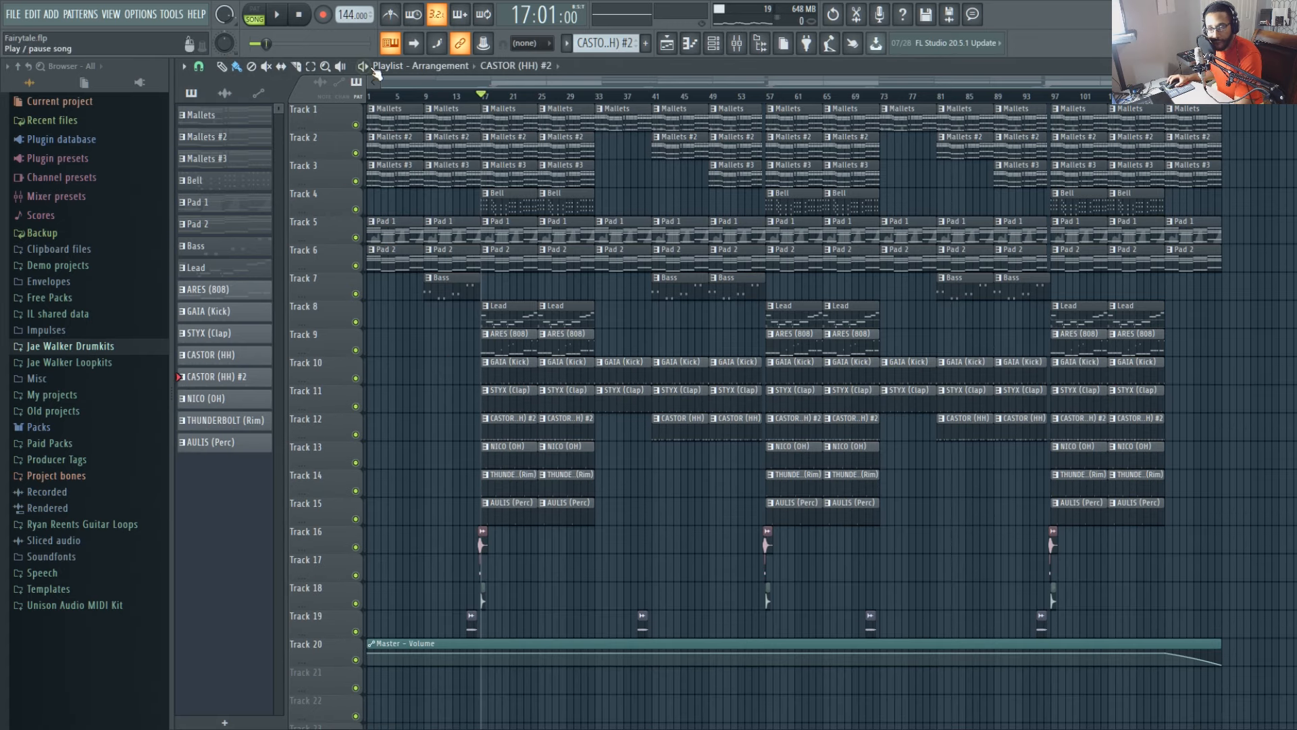
- Highlight the intro from bar 1 to bar 17, then the section from bar 33 to about bar 56, and clear the selection
drag(483, 101, 369, 98)
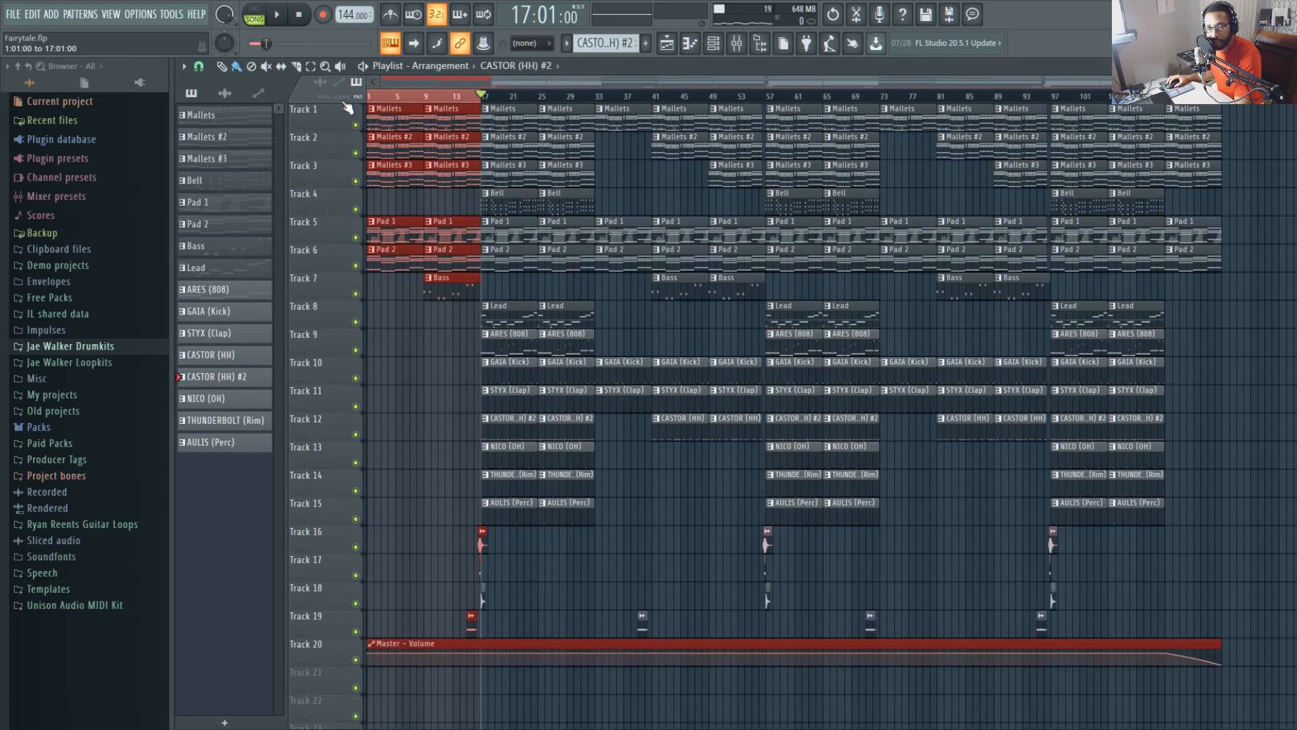
ctrl+click(326, 107)
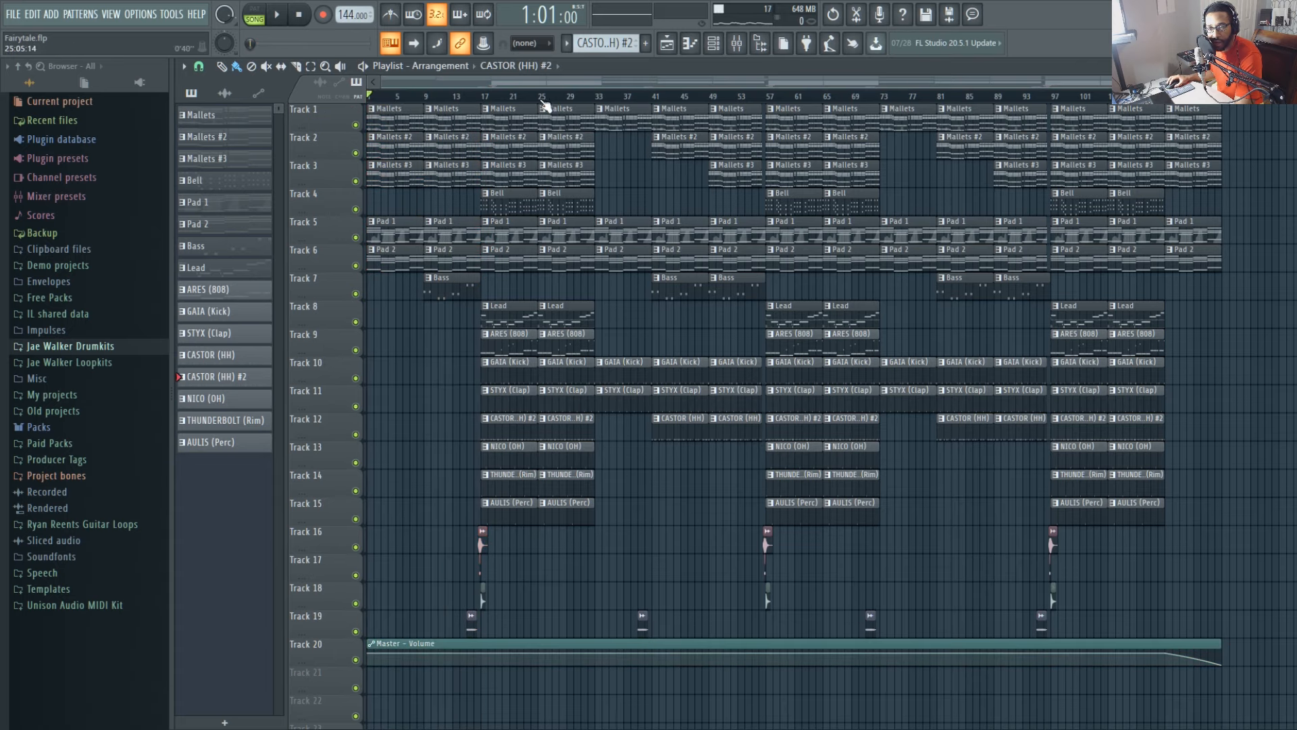
mouse_move(483, 100)
mouse_down()
mouse_move(595, 100)
mouse_move(478, 100)
mouse_up()
drag(596, 101, 761, 102)
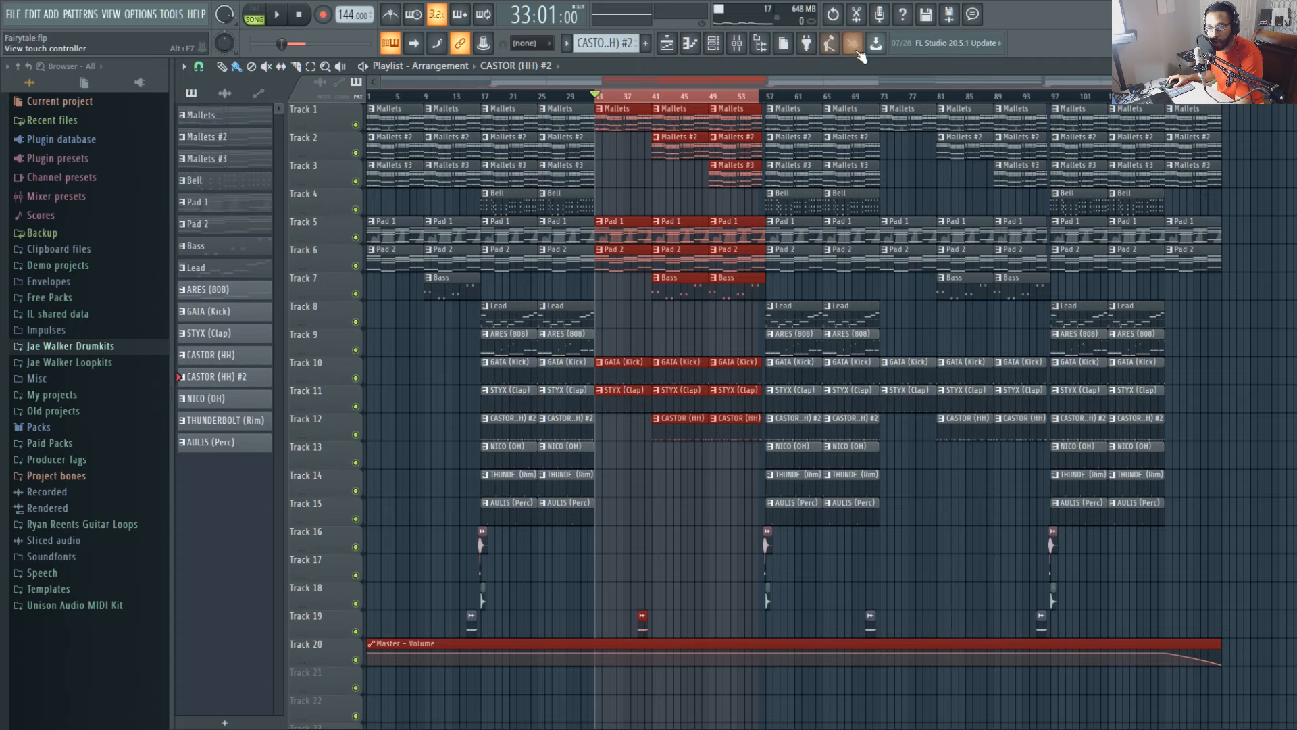
key(ctrl+d)
- Examine the gap in the clips just before bar 57 and play the transition from bar 55 into the following section
scroll(731, 424, up, 9)
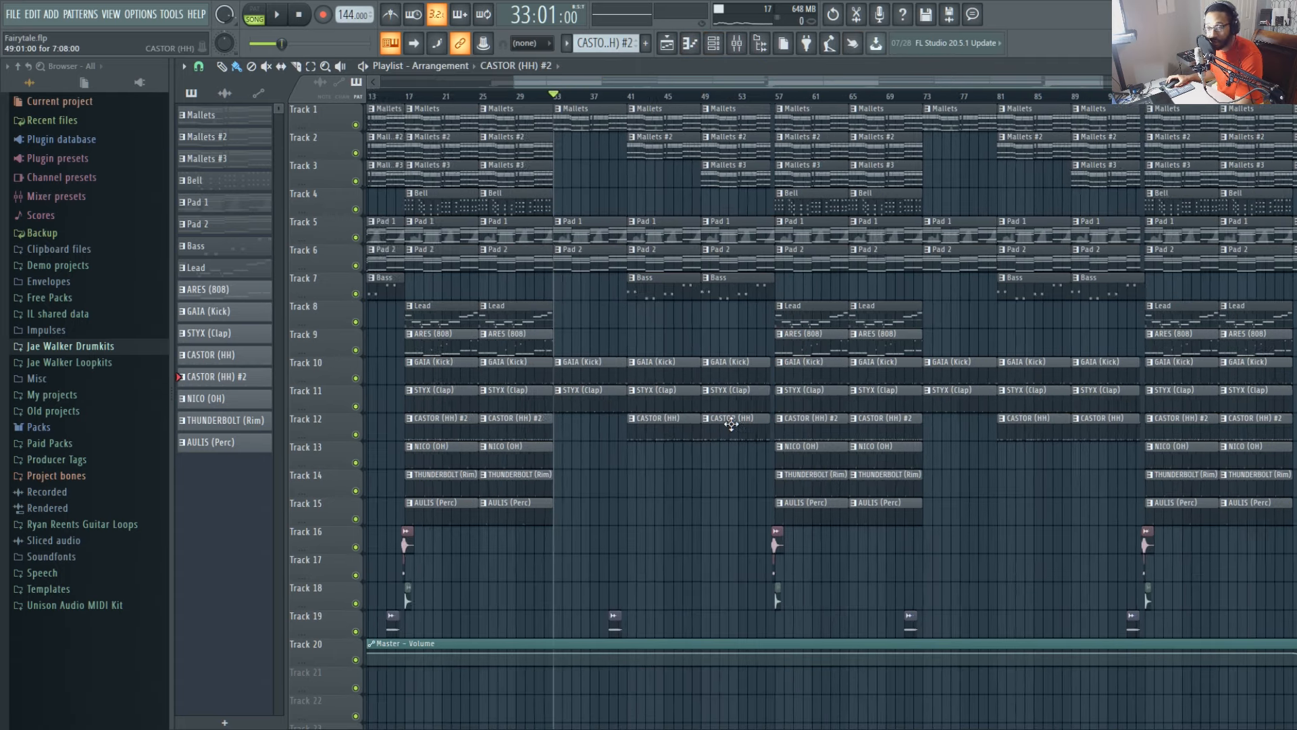
scroll(836, 306, up, 3)
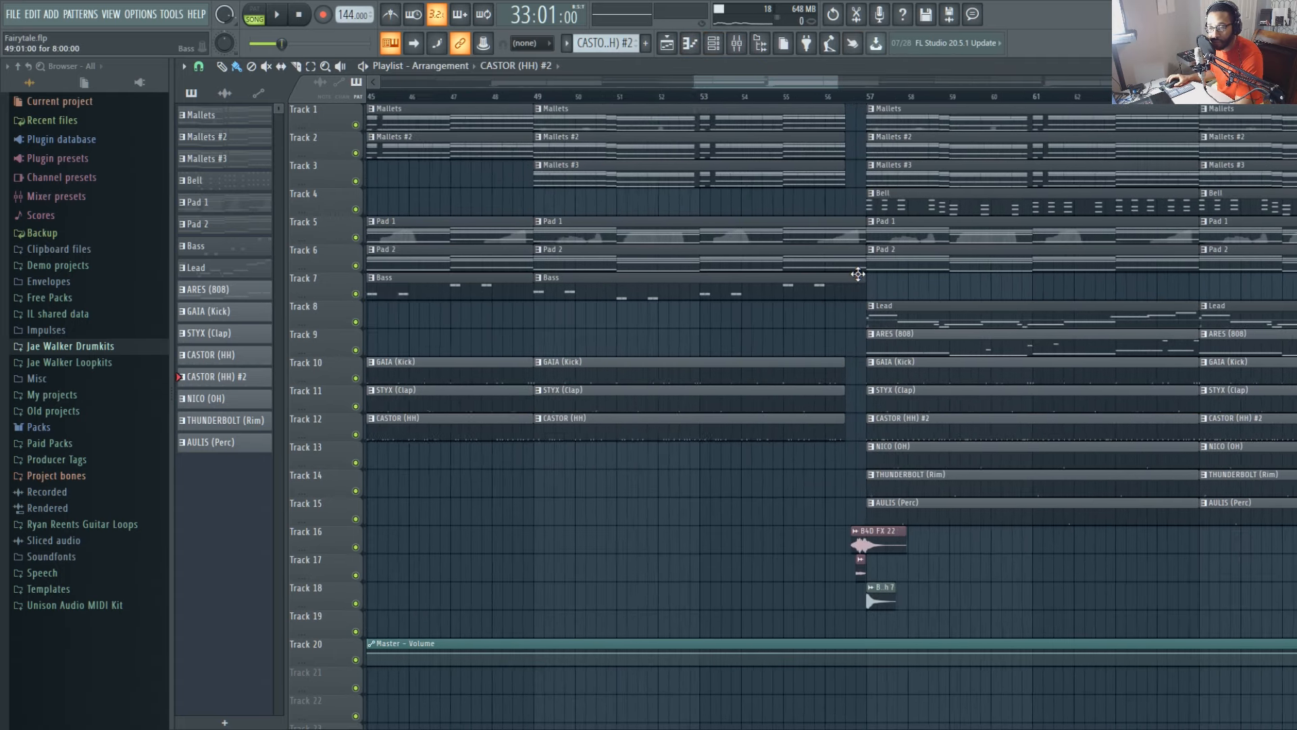
click(777, 97)
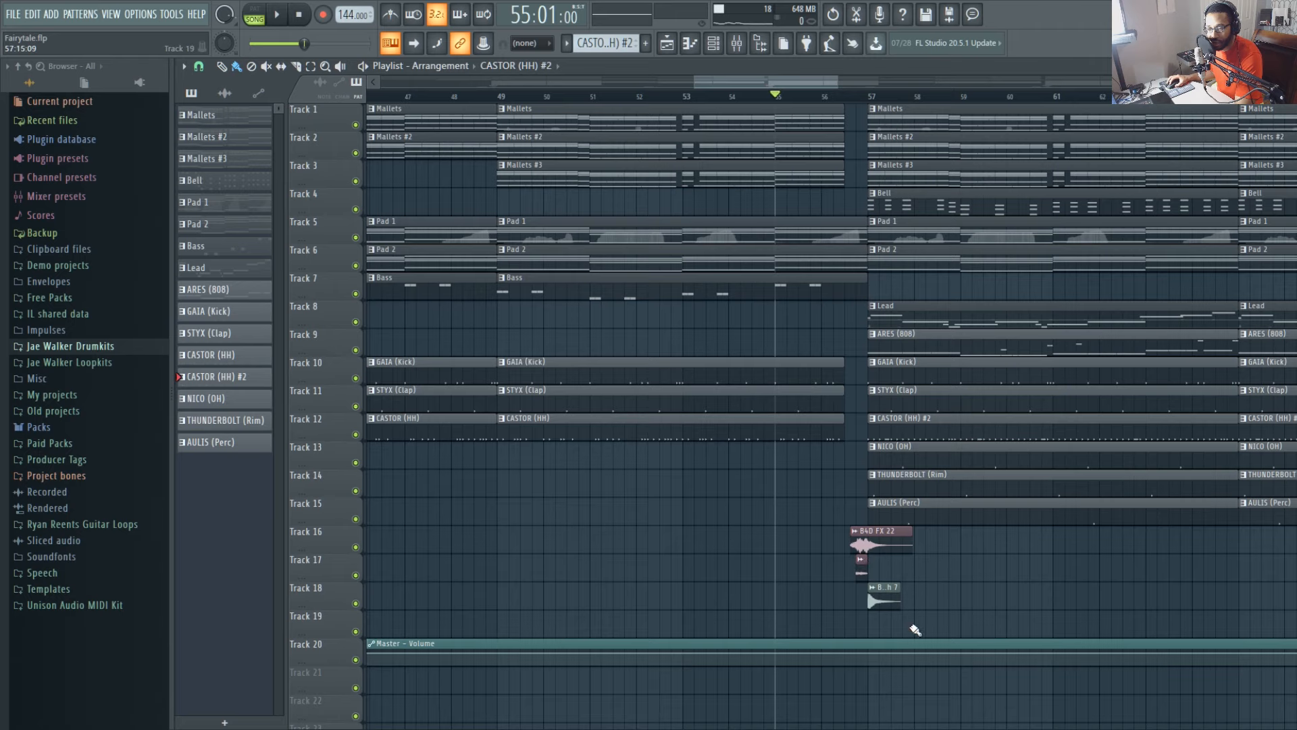
scroll(983, 481, down, 4)
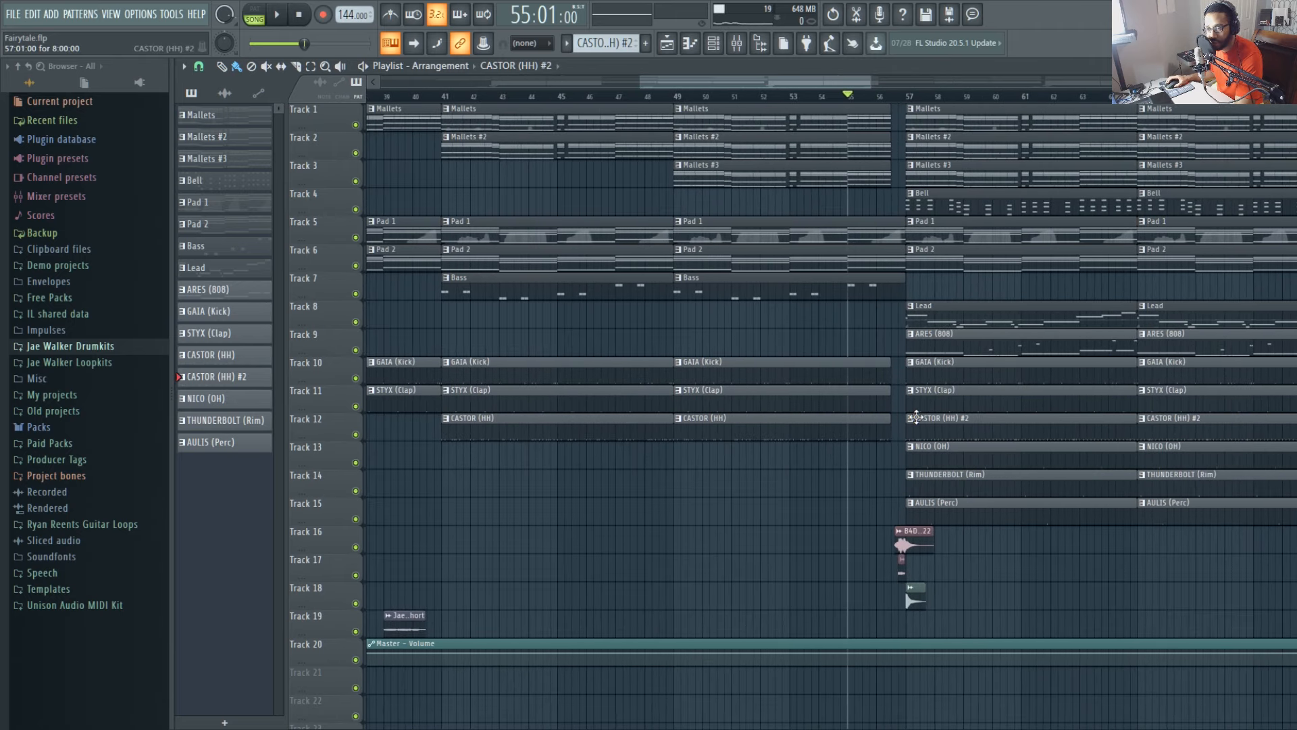
key(space)
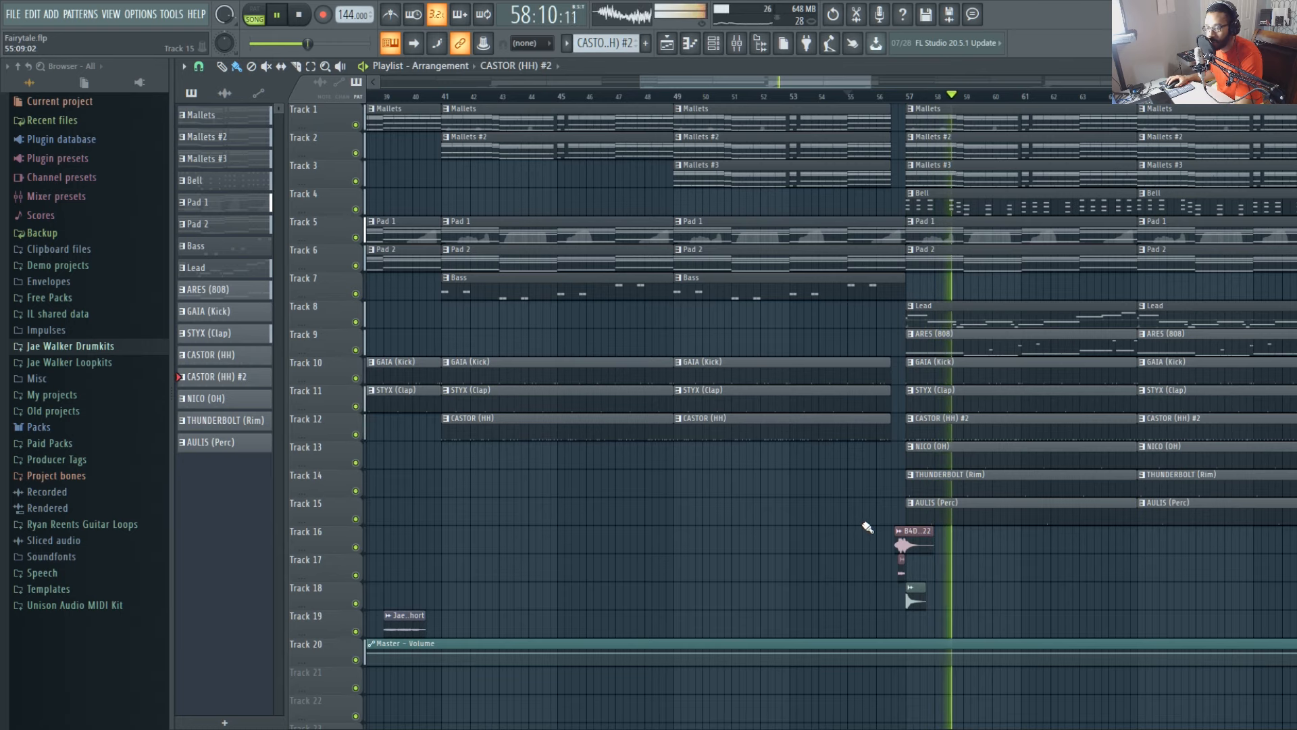
scroll(691, 537, down, 3)
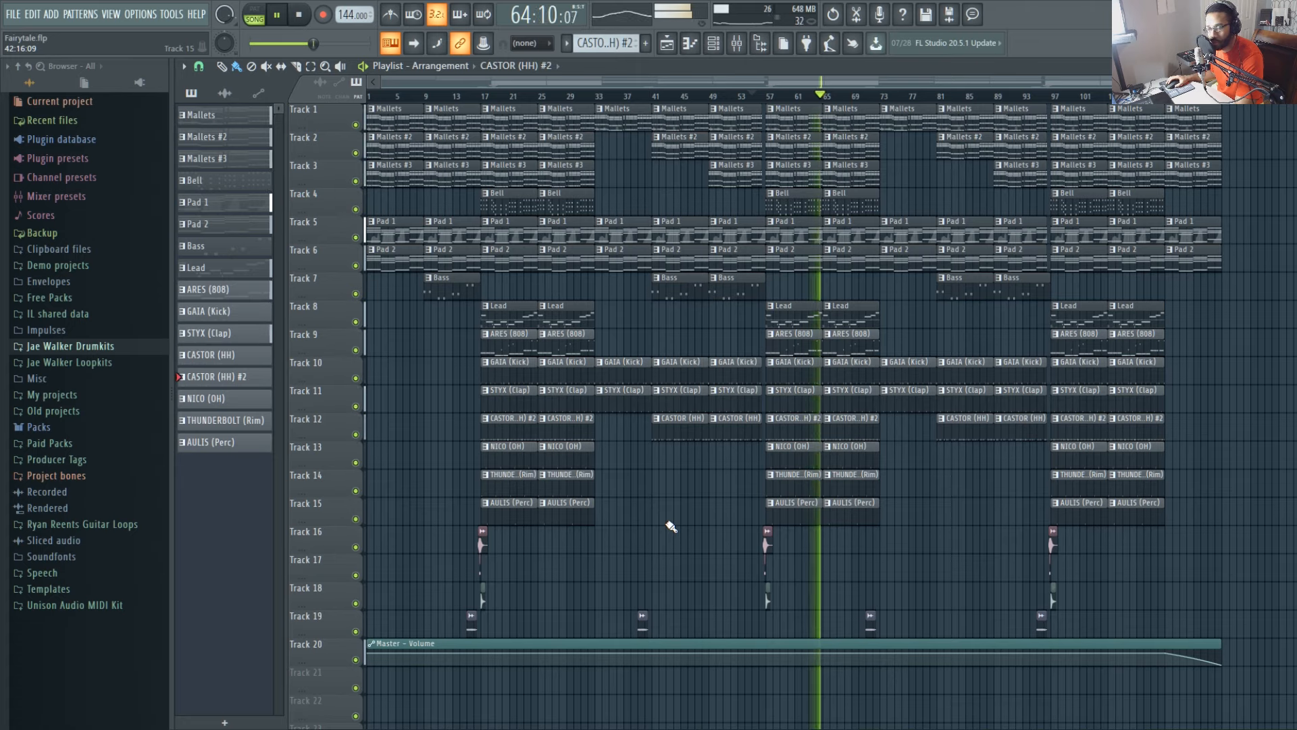
key(space)
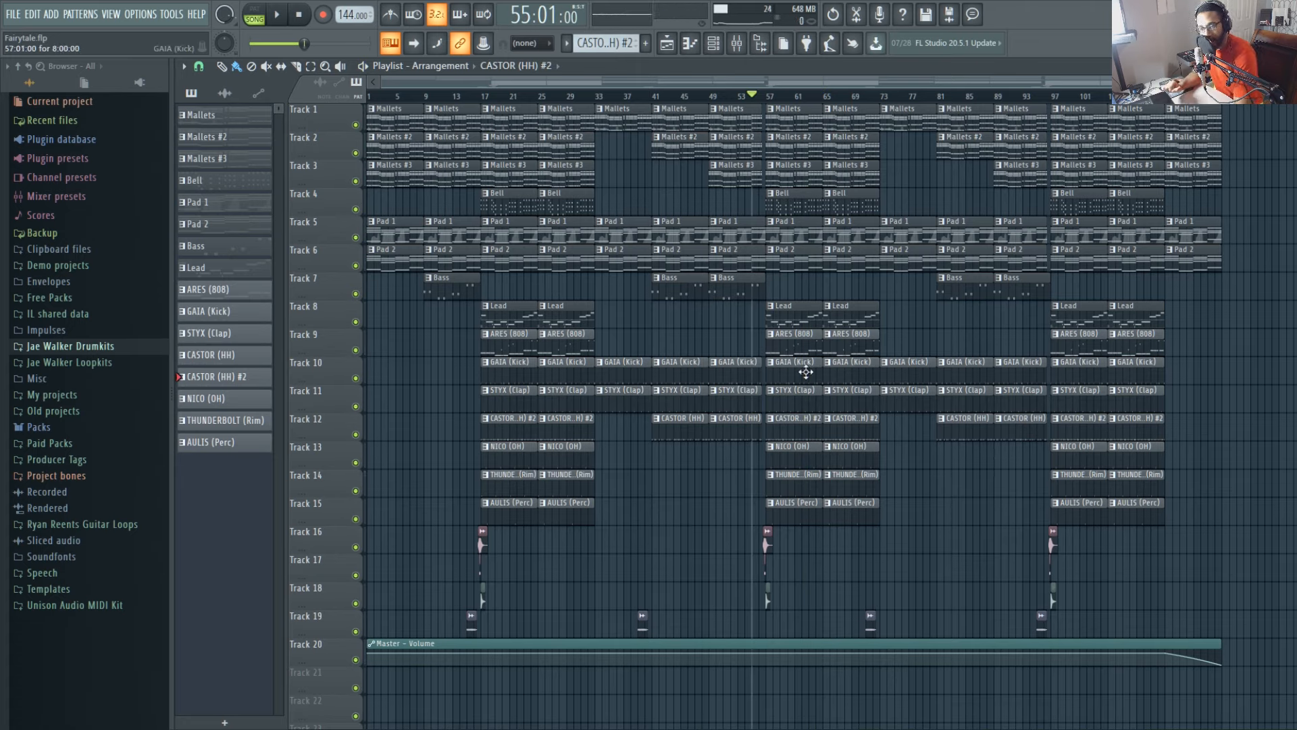